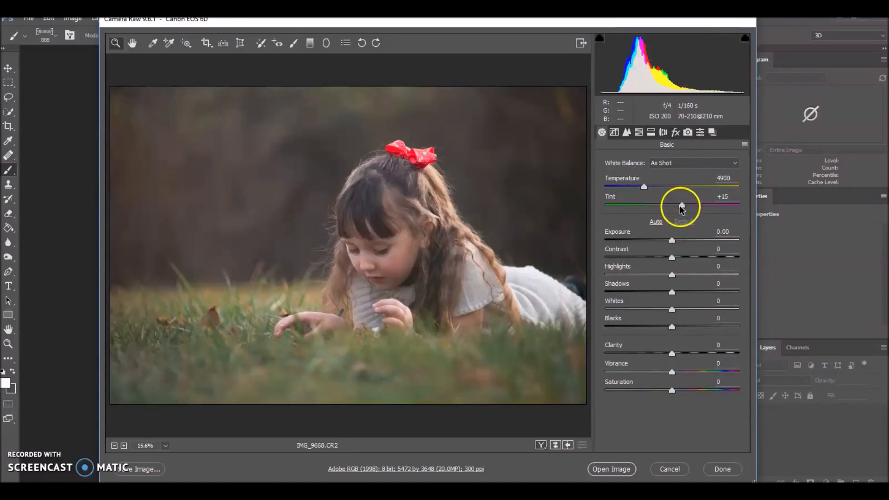
Set the white balance to temperature 5050 and tint +23, and darken the photo with shadows -100 and blacks -71.
drag(682, 204, 645, 187)
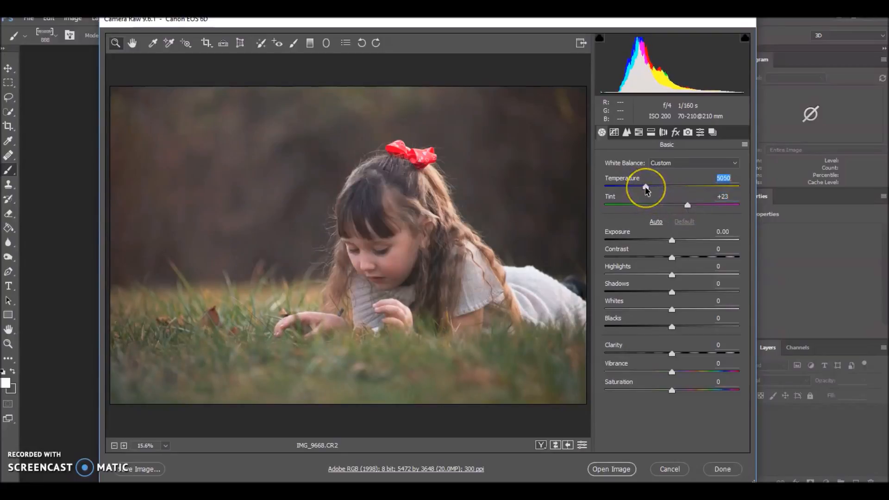
click(650, 291)
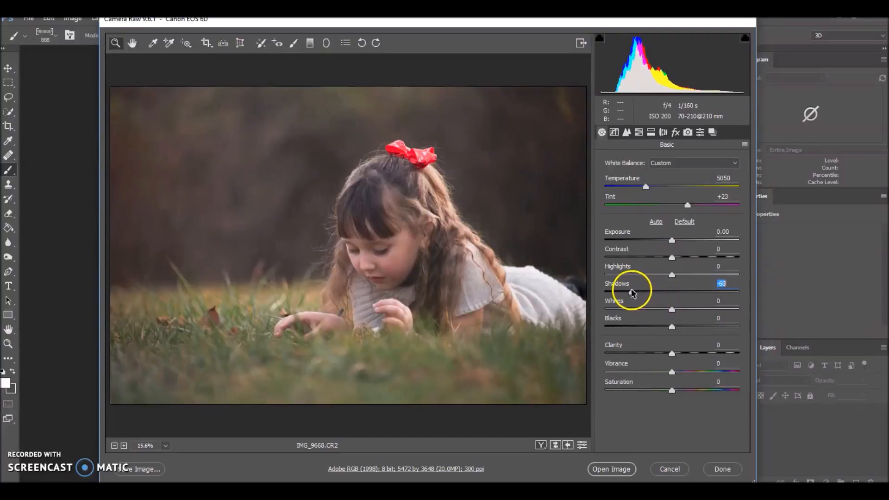
drag(626, 289, 614, 290)
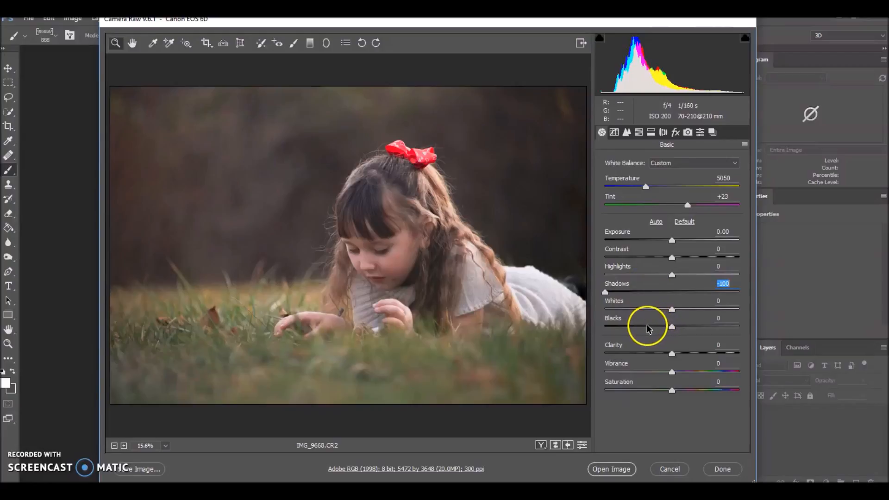
drag(645, 325, 624, 327)
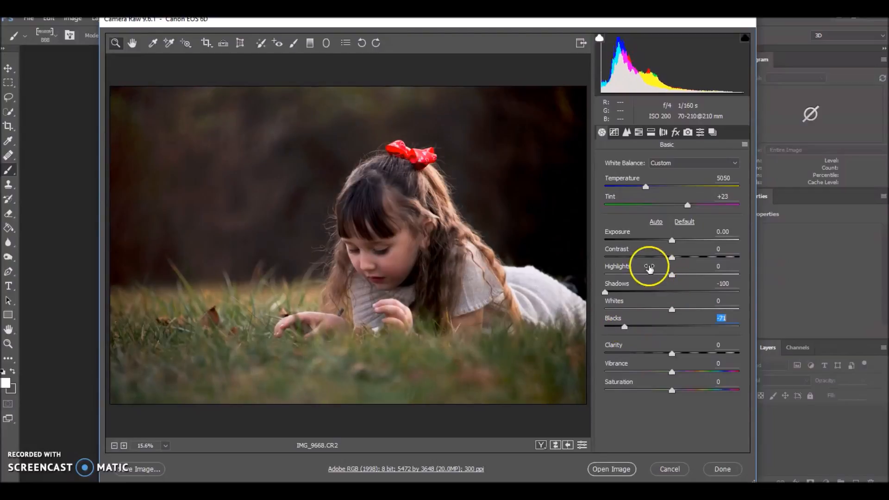
Set highlights to +26 and exposure to +0.25, and readjust shadows to -50.
drag(686, 276, 698, 276)
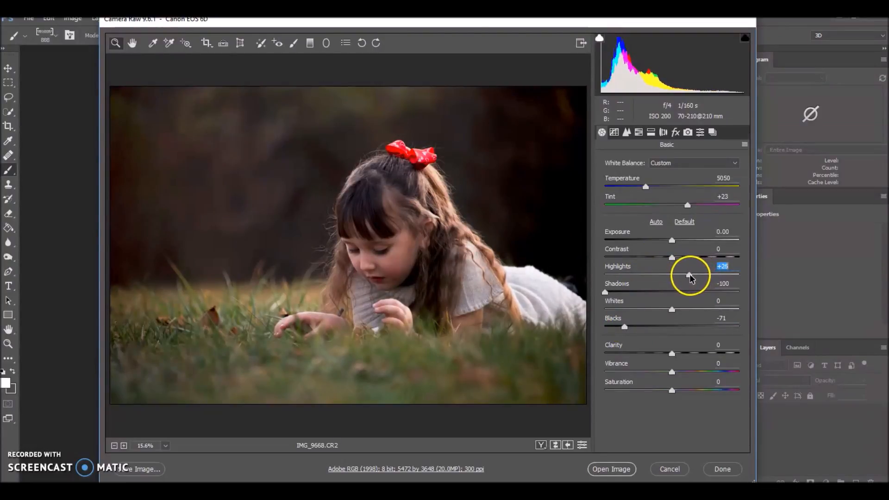
drag(672, 241, 675, 240)
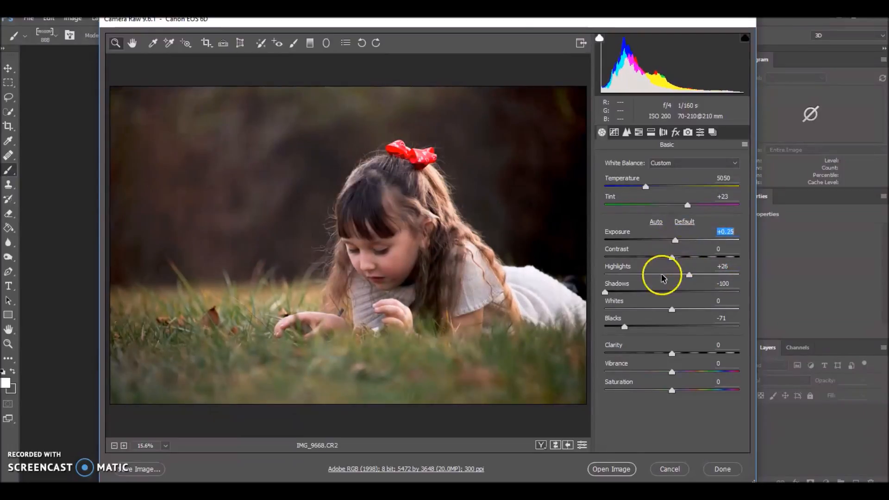
click(649, 290)
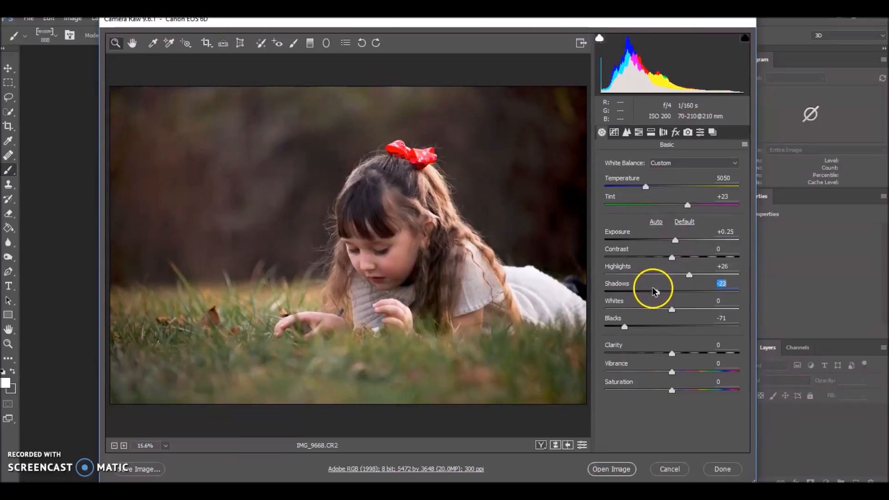
drag(641, 291, 638, 291)
Set clarity to +13, vibrance to +35 and saturation to -5.
click(677, 353)
click(680, 353)
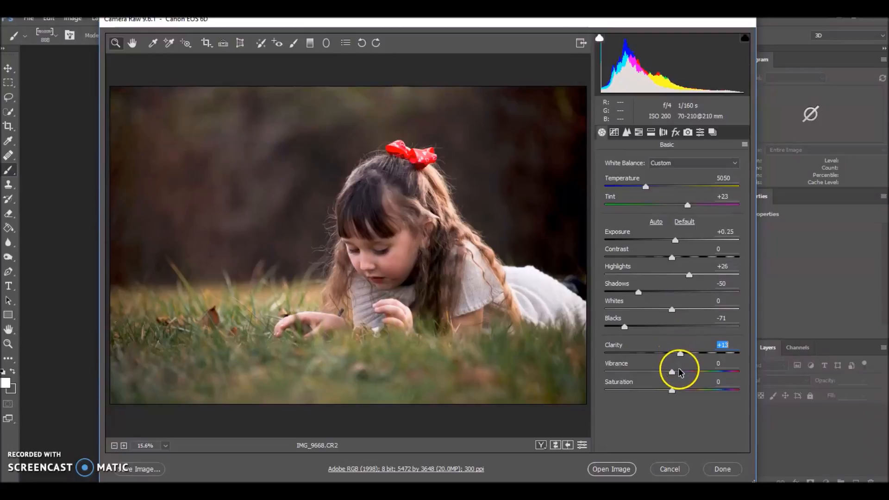
drag(686, 371, 690, 371)
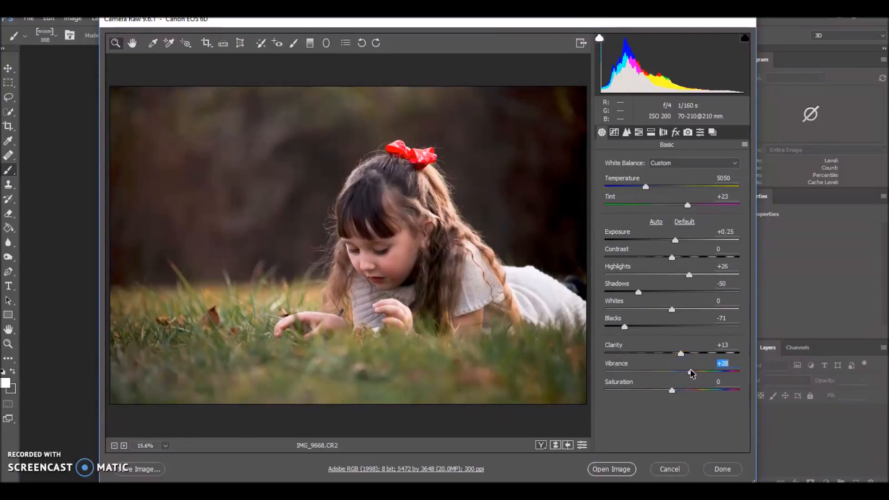
click(669, 391)
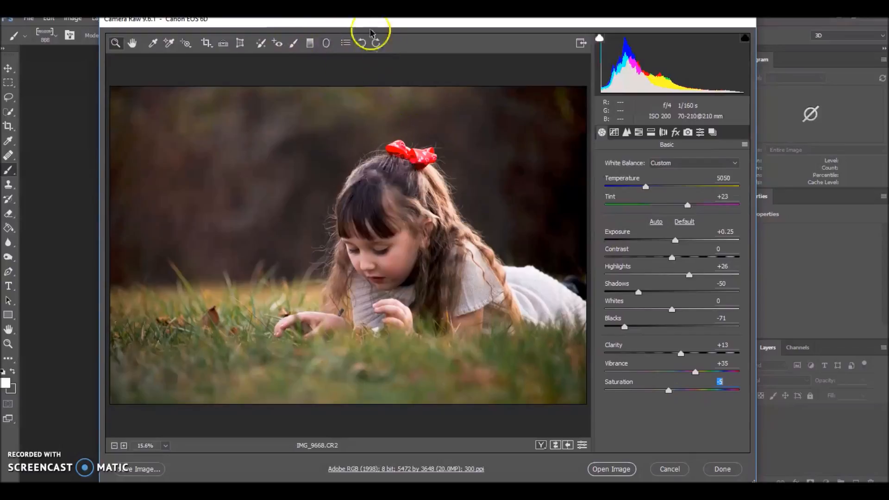
Draw a large Radial Filter ellipse centred near the girl's face, spanning nearly the full height of the photo.
click(327, 43)
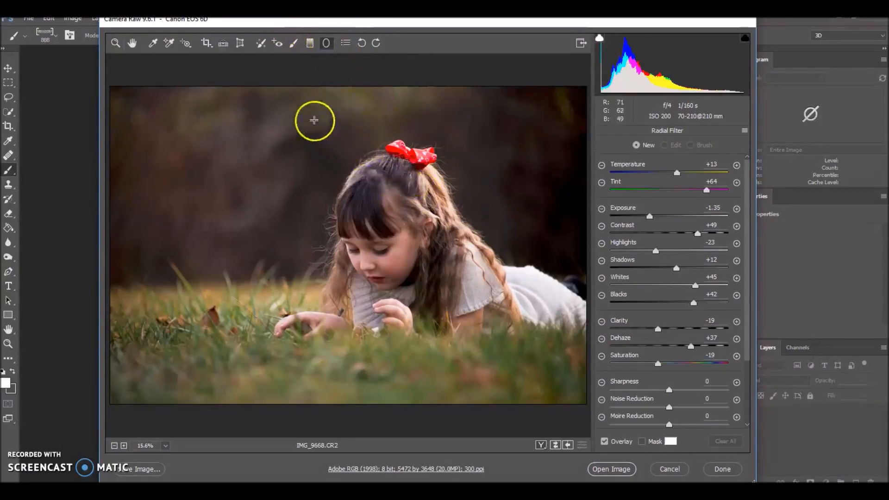
click(249, 149)
drag(328, 201, 430, 258)
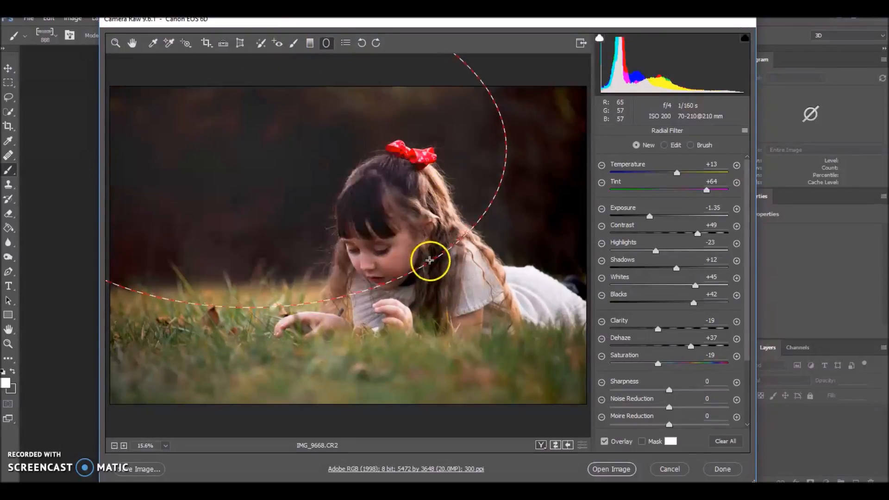
drag(290, 200, 417, 282)
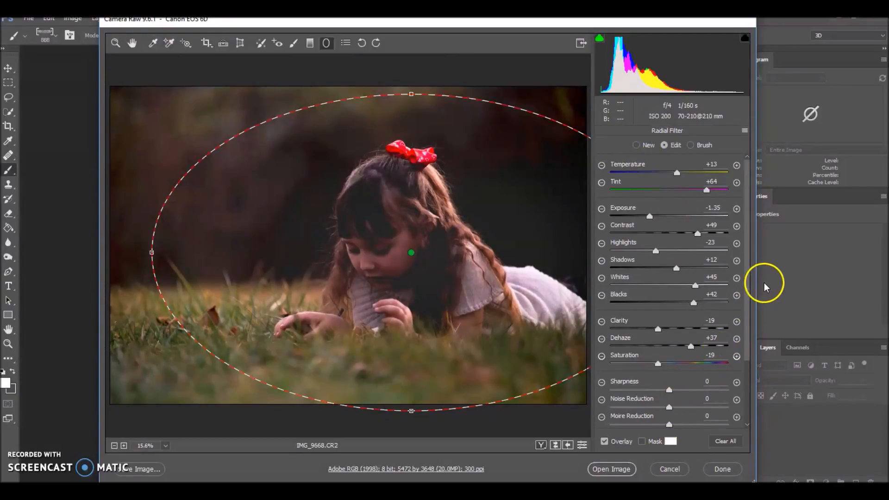
Select the radial filter around the girl and make its effect apply outside the ellipse.
click(651, 145)
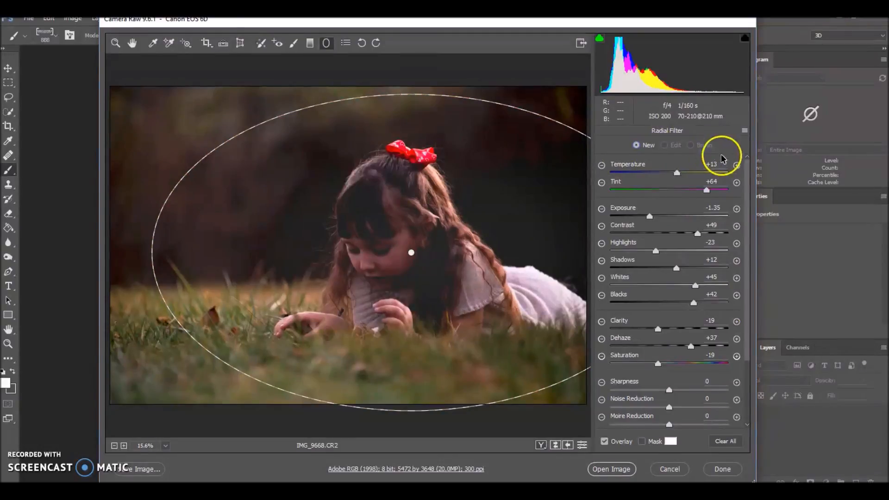
drag(748, 178, 750, 237)
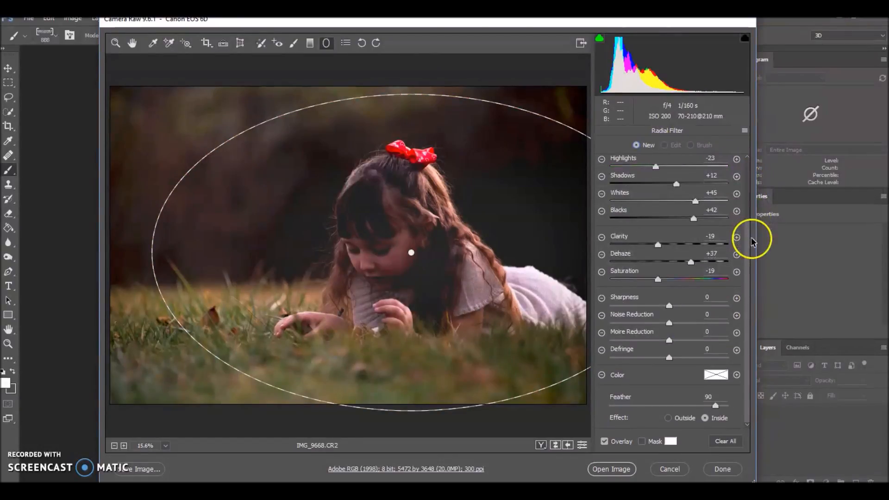
click(668, 418)
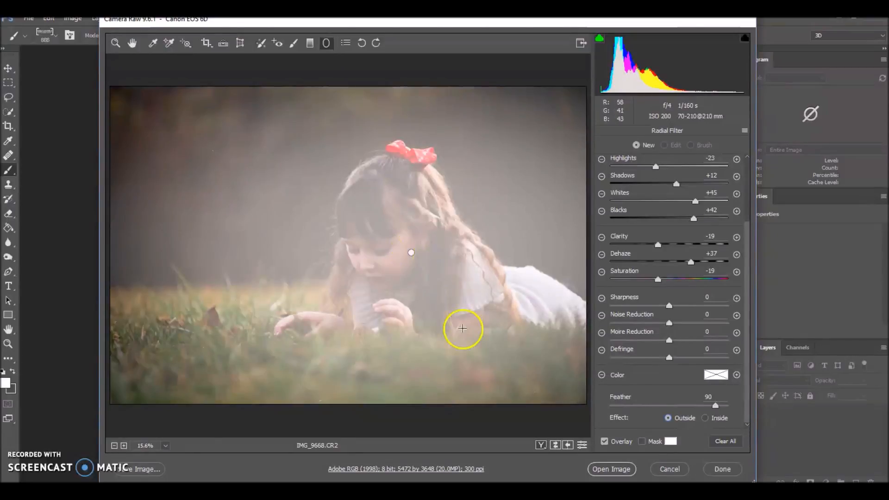
key(x)
click(410, 253)
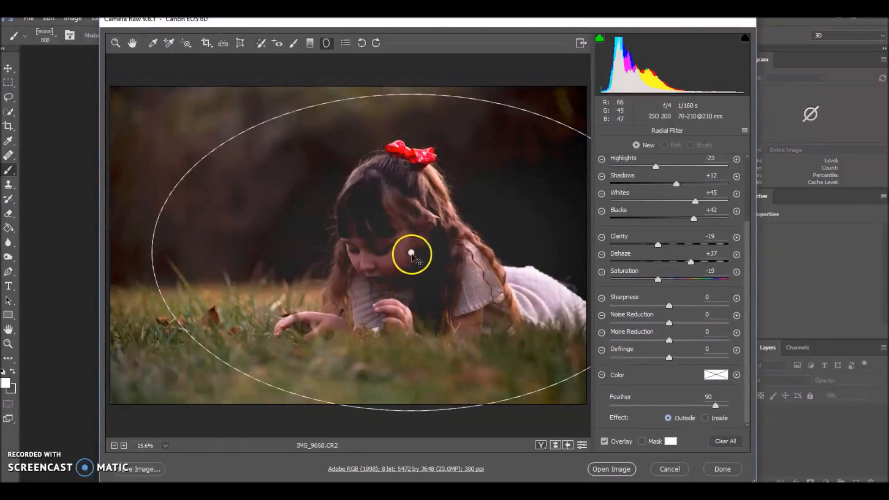
click(668, 418)
Shrink the radial filter ellipse and reposition it so that it fits more closely around the girl.
drag(745, 230, 742, 176)
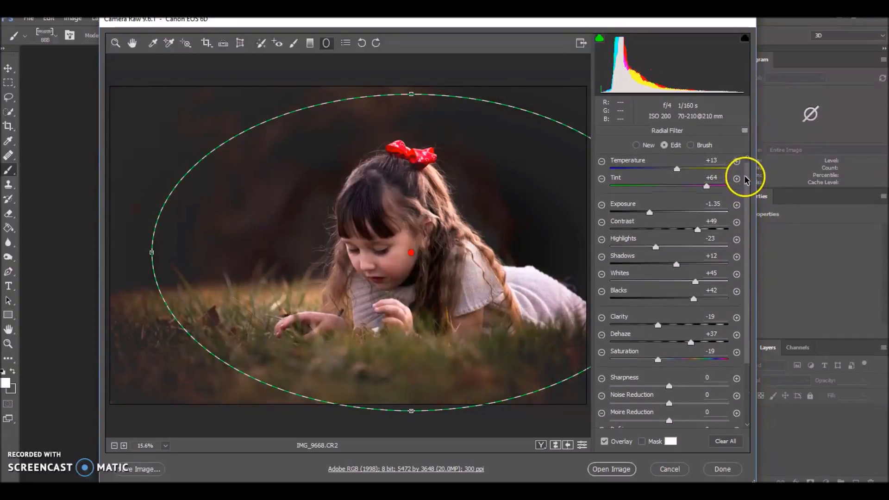
drag(153, 255, 236, 253)
drag(411, 92, 415, 126)
mouse_move(394, 213)
mouse_down()
mouse_move(412, 224)
mouse_move(411, 216)
mouse_up()
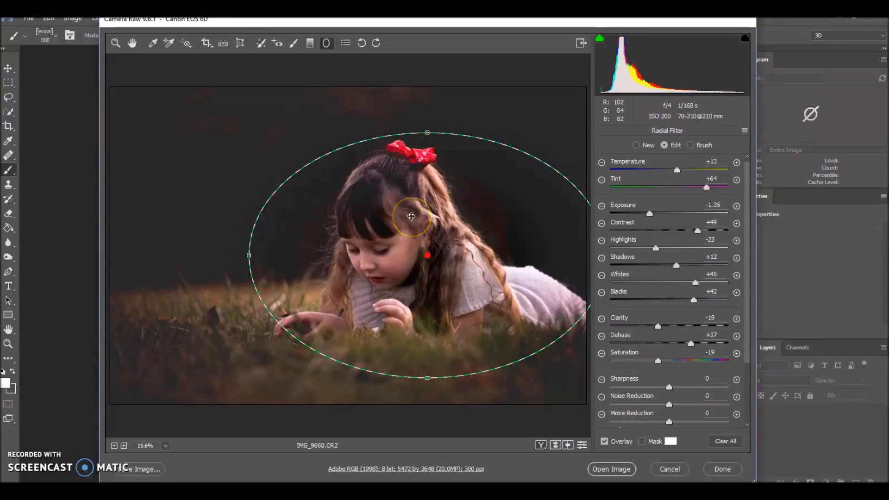
Set the radial filter's feather to 74 and its dehaze to +33.
drag(747, 339, 756, 403)
drag(690, 410, 694, 409)
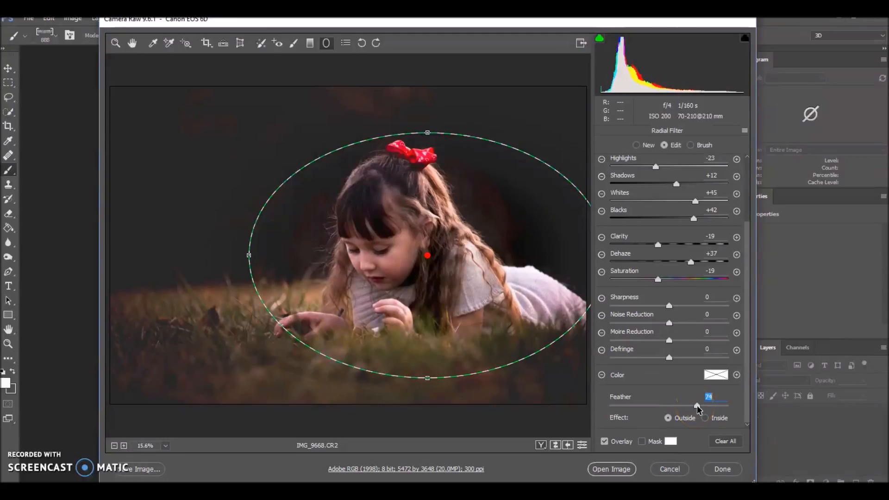
click(690, 262)
drag(689, 263, 688, 262)
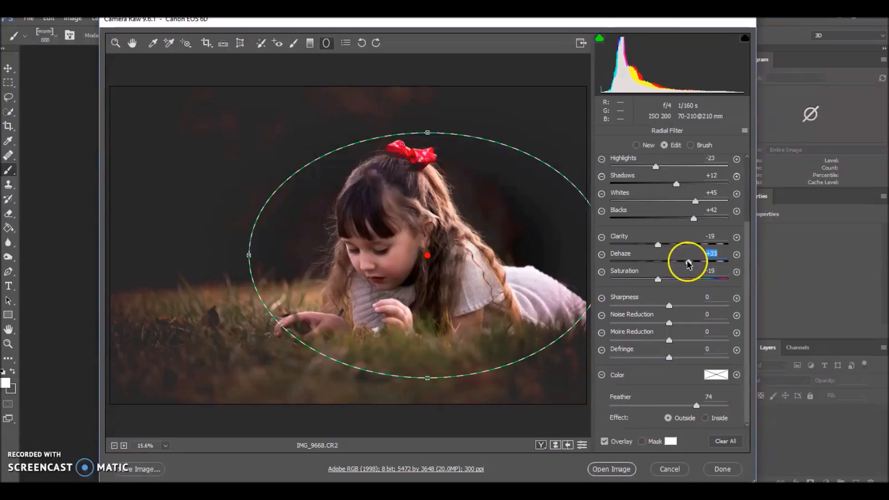
Set the radial filter's exposure to -0.90.
drag(747, 277, 740, 204)
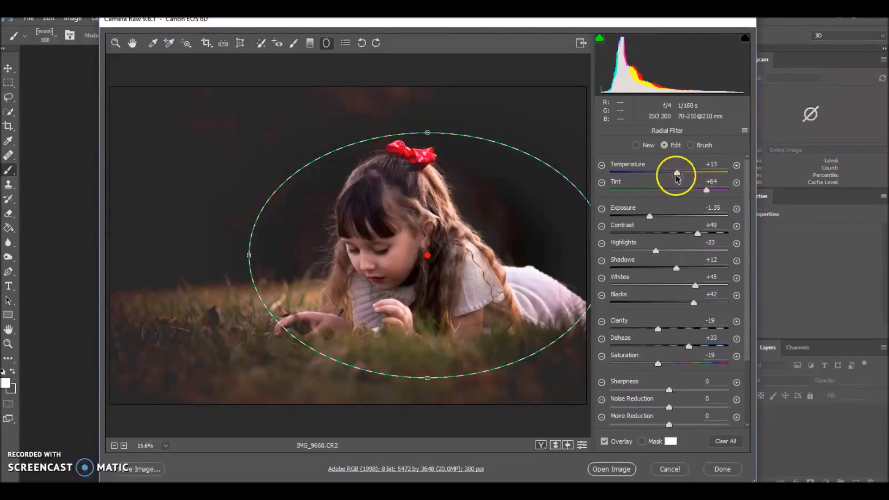
click(654, 215)
drag(654, 215, 658, 216)
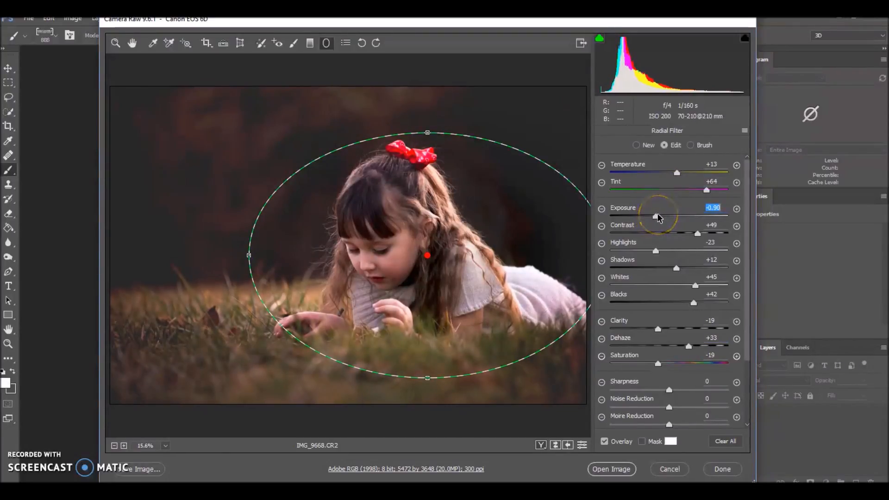
Reset the radial filter's exposure, contrast, highlights, shadows, whites and blacks to 0.
text(0)
key(Tab)
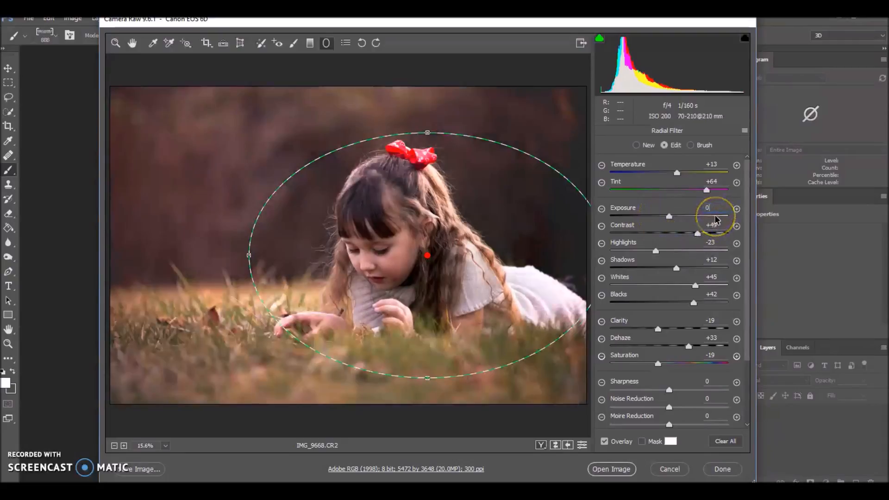
text(0)
key(Tab)
text(0)
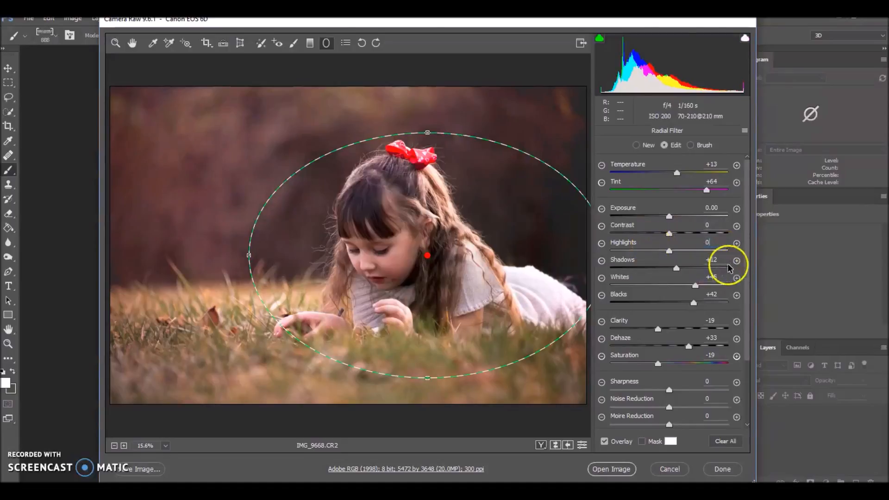
key(Tab)
text(0)
key(Tab)
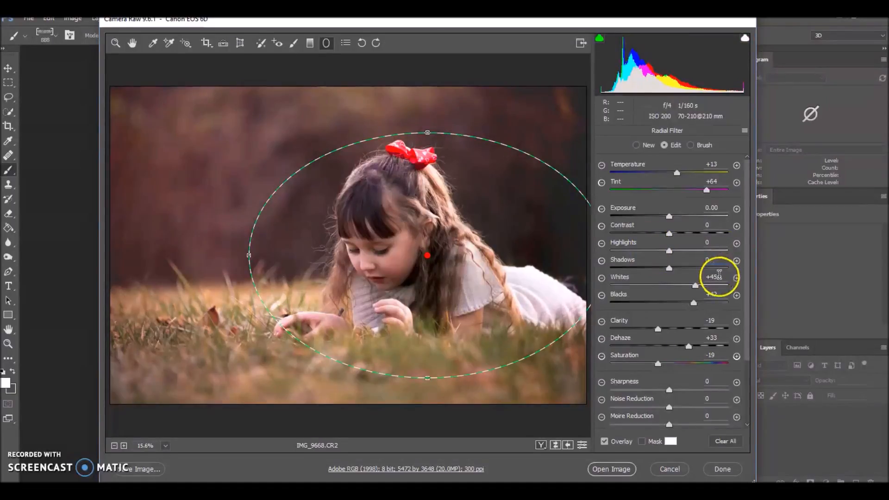
key(Tab)
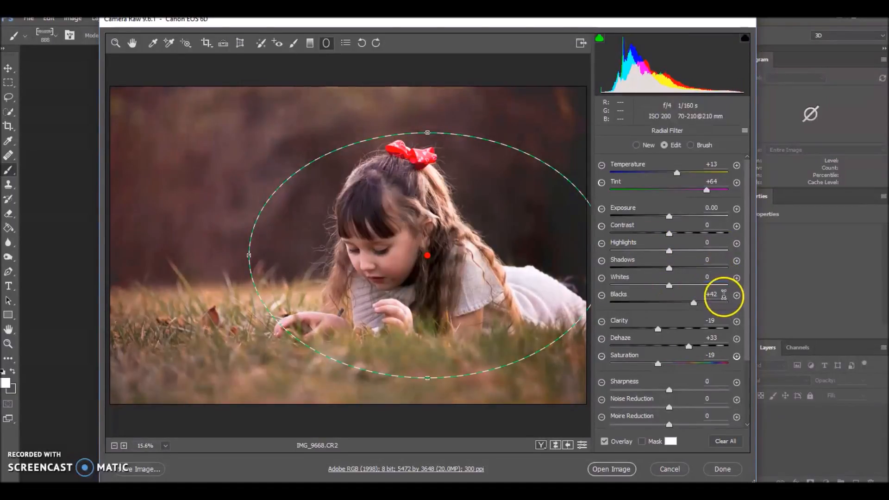
text(0)
key(Tab)
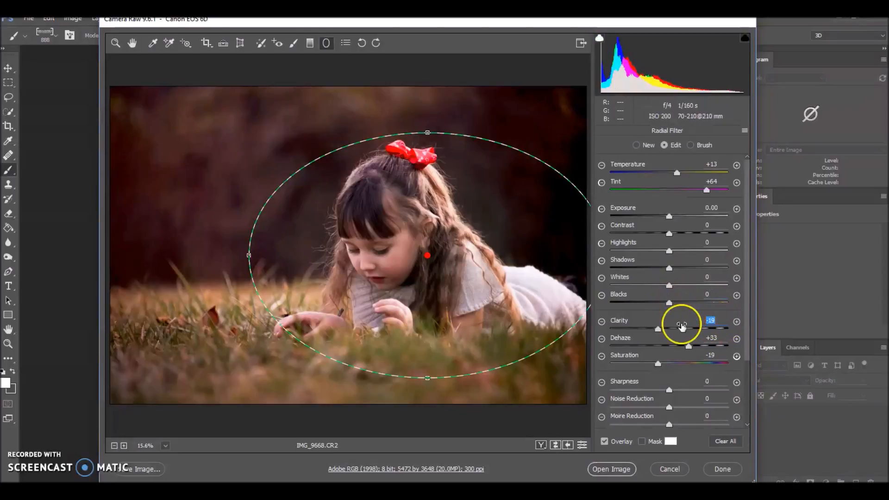
Reset the radial filter's clarity, dehaze and saturation to 0.
key(Tab)
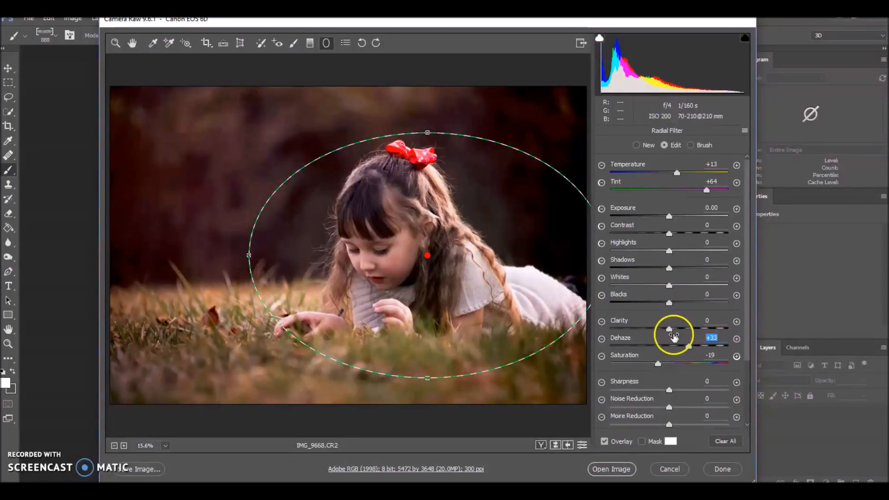
text(0)
key(Tab)
text(0)
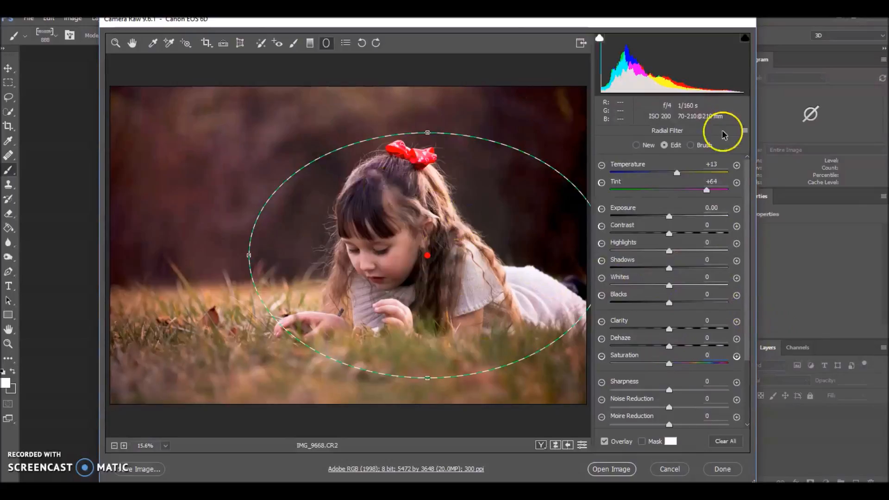
Give the area outside the ellipse a cooler purple cast with temperature -15 and tint +49.
drag(679, 171, 662, 172)
click(706, 191)
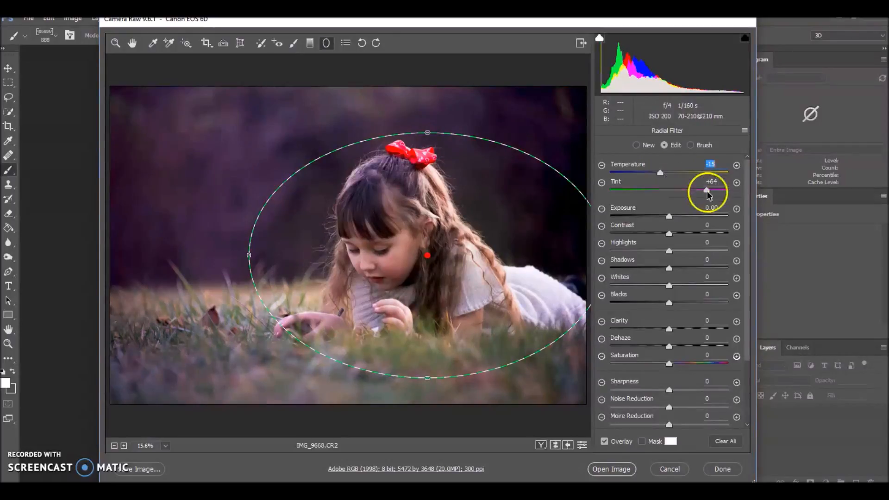
drag(706, 191, 691, 191)
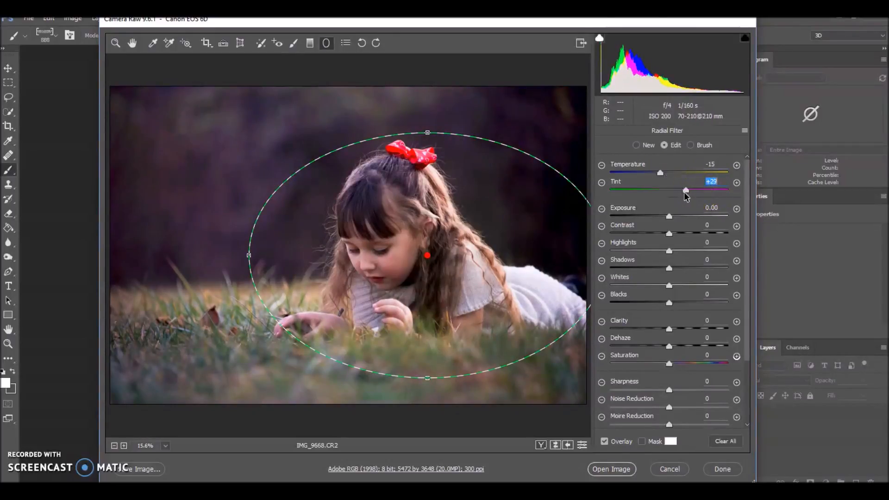
drag(685, 193, 696, 193)
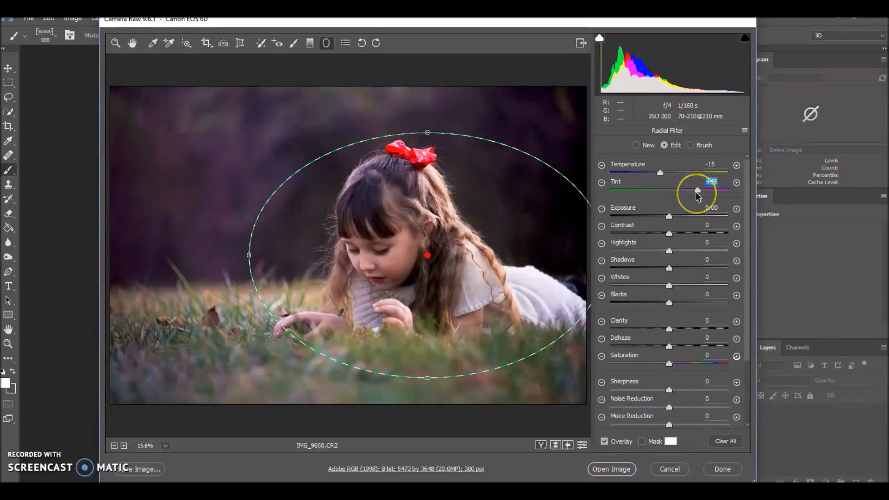
Soften and darken the area outside the ellipse with contrast -70, exposure -0.55 and clarity -70.
drag(669, 233, 624, 233)
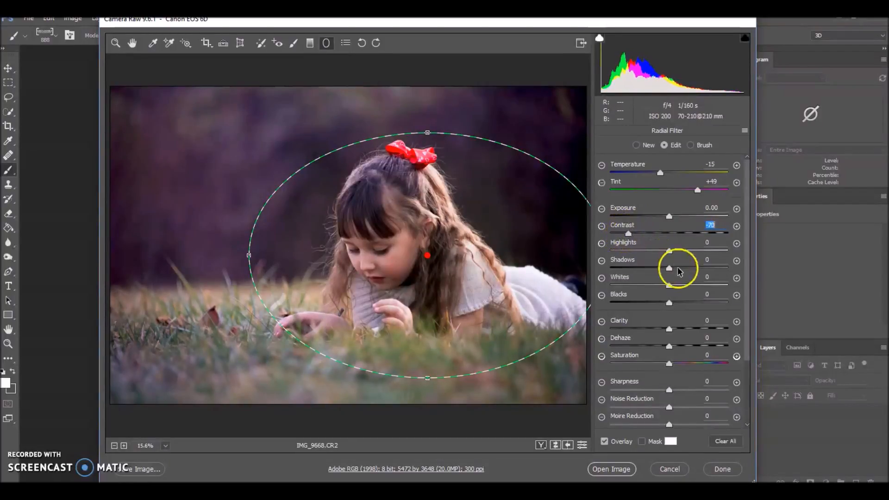
drag(667, 216, 660, 220)
drag(700, 334, 627, 331)
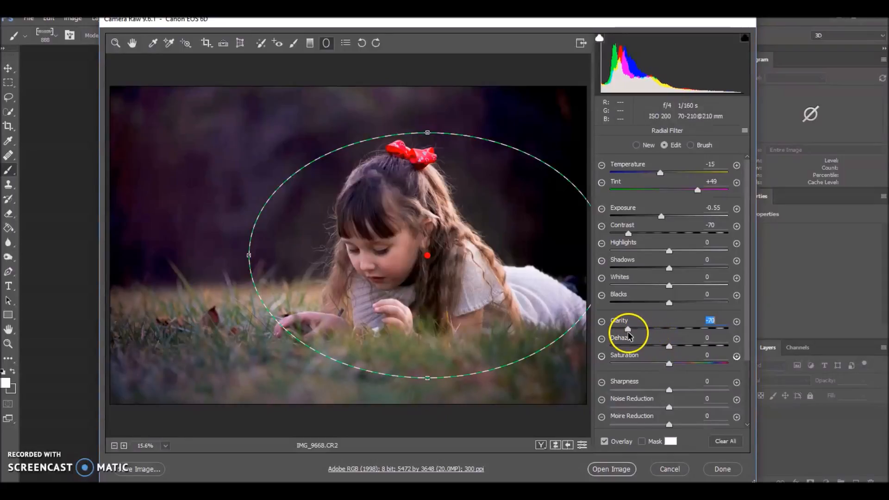
Set the radial filter's dehaze to +21 and enlarge its ellipse in width and height around the girl.
mouse_move(672, 354)
mouse_down()
mouse_move(686, 345)
mouse_move(627, 352)
mouse_move(674, 352)
mouse_up()
mouse_move(695, 350)
mouse_down()
mouse_move(704, 350)
mouse_move(682, 351)
mouse_up()
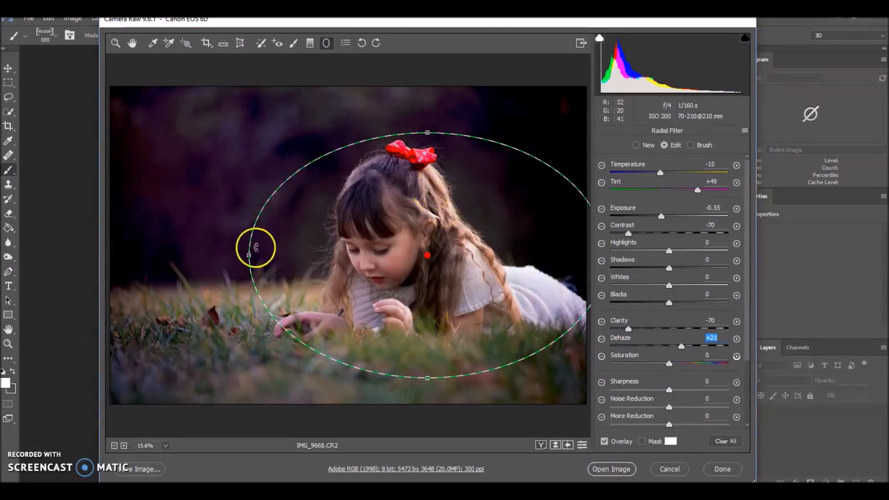
drag(249, 256, 229, 254)
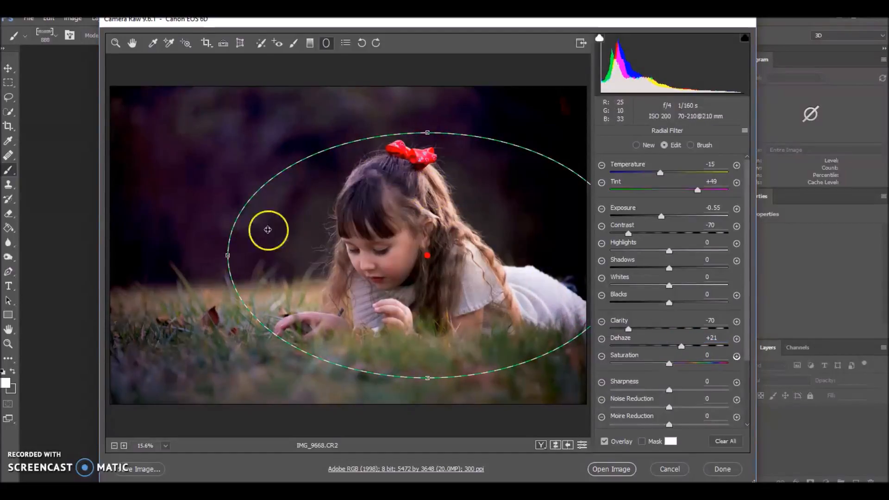
drag(427, 133, 426, 116)
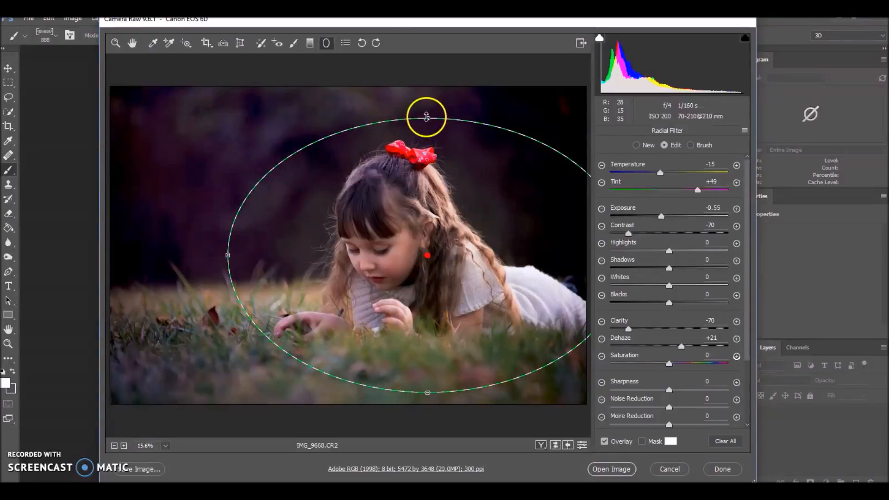
Set the radial filter's saturation to -15 and tighten its feather to 54.
drag(669, 364, 659, 365)
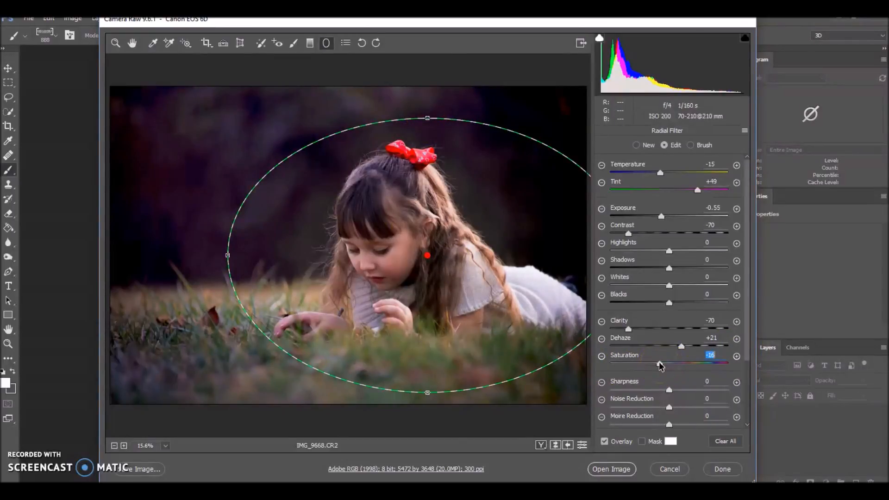
drag(748, 287, 754, 363)
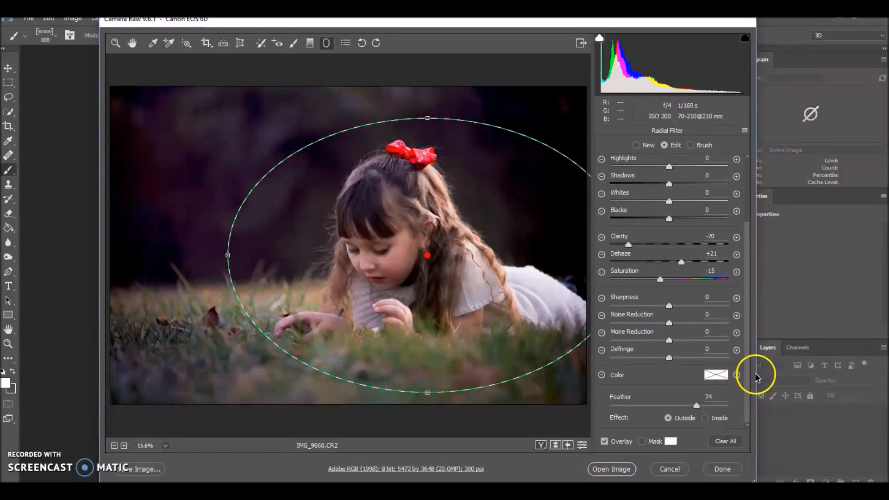
drag(697, 404, 674, 402)
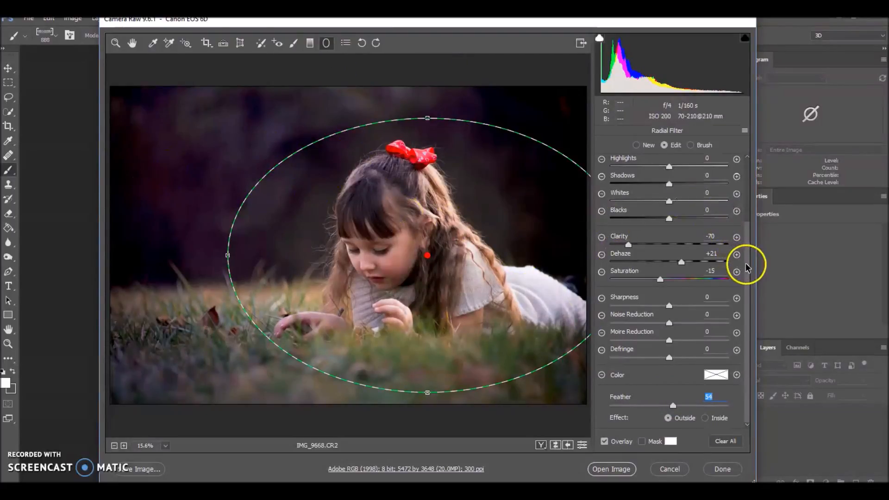
Darken the area outside the ellipse further with an exposure of -0.80.
scroll(747, 261, up, 2)
scroll(748, 262, up, 4)
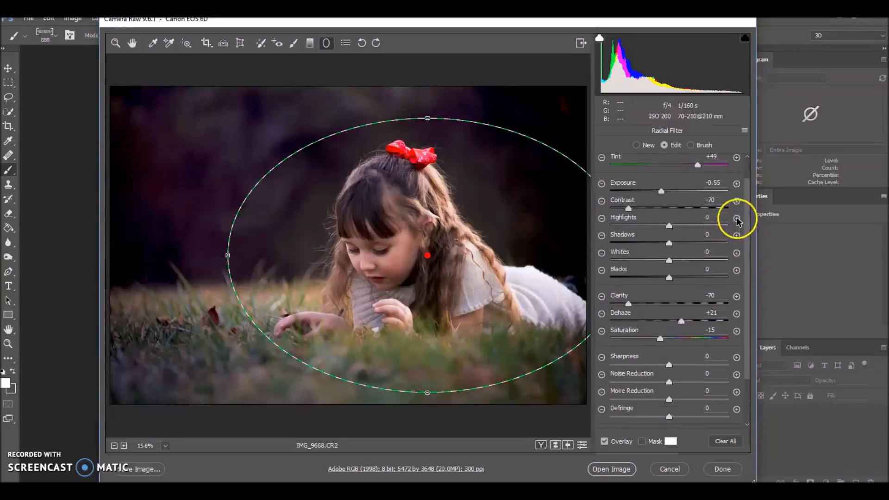
scroll(736, 210, up, 1)
drag(661, 216, 657, 217)
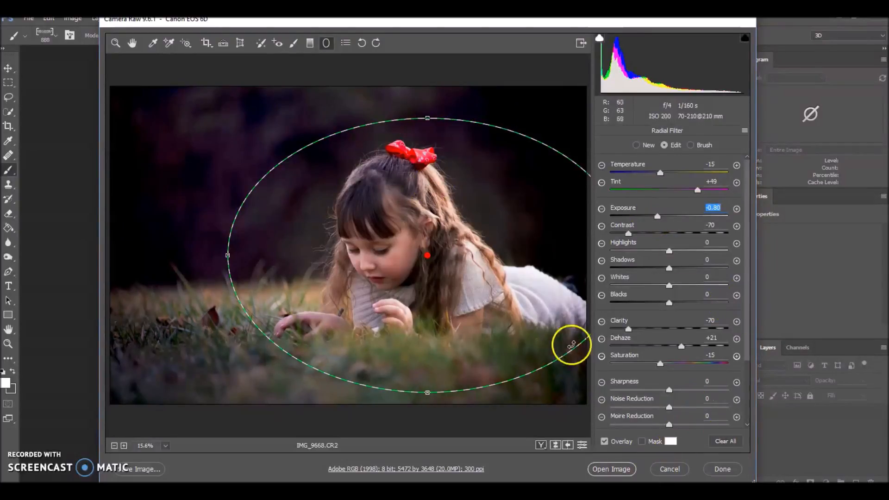
Leave the radial filter and compare the photo's basic adjustments with the default settings.
key(n)
key(z)
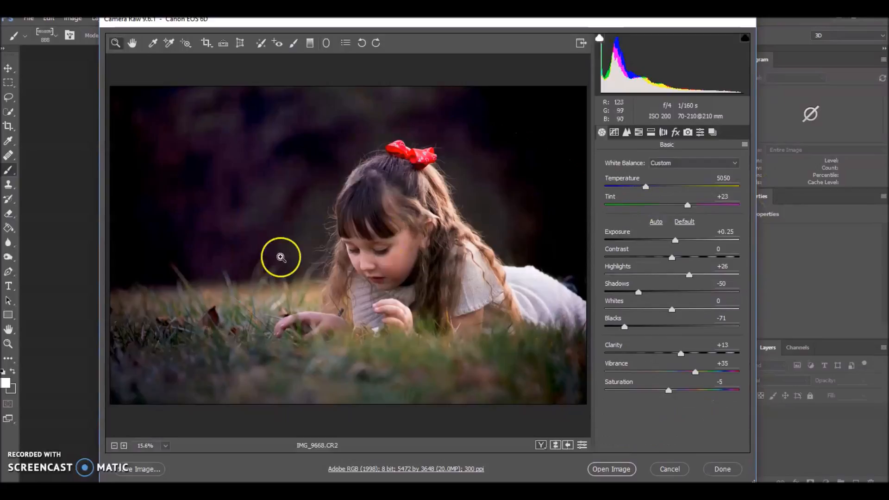
click(582, 445)
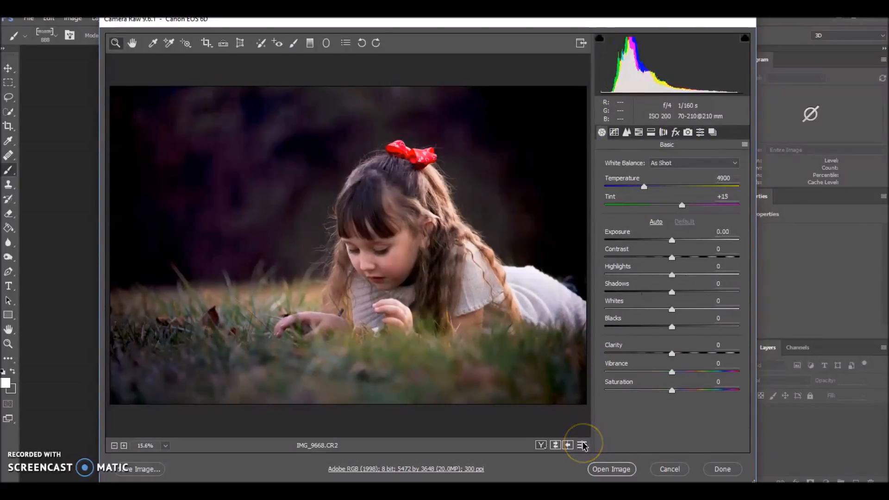
click(582, 445)
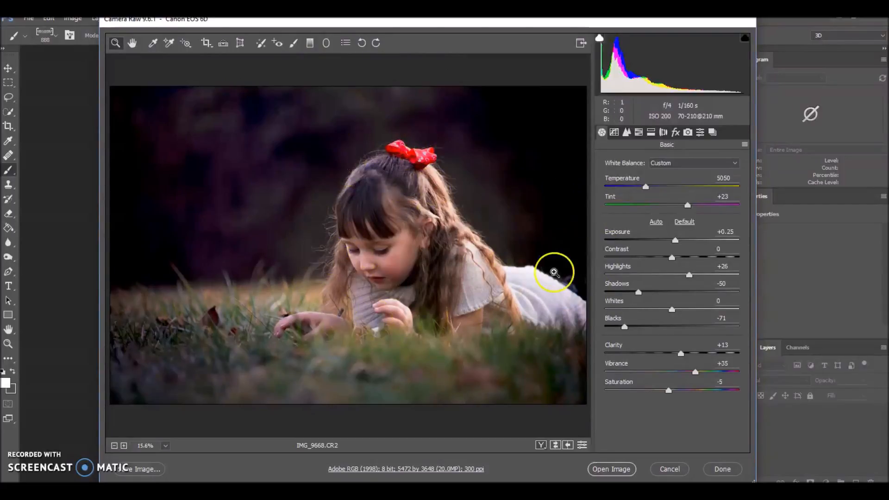
Raise the whole photo's contrast to +30 and clarity to +23, and check the girl's face up close.
drag(671, 259, 699, 259)
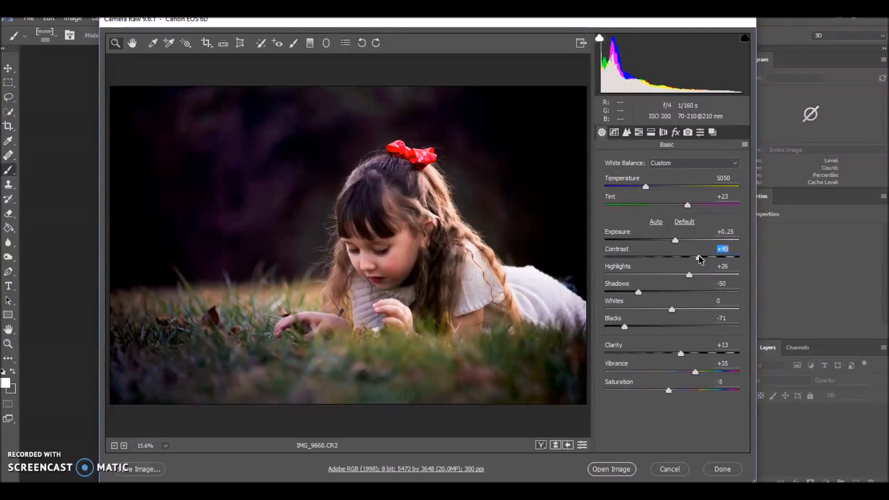
drag(699, 260, 698, 259)
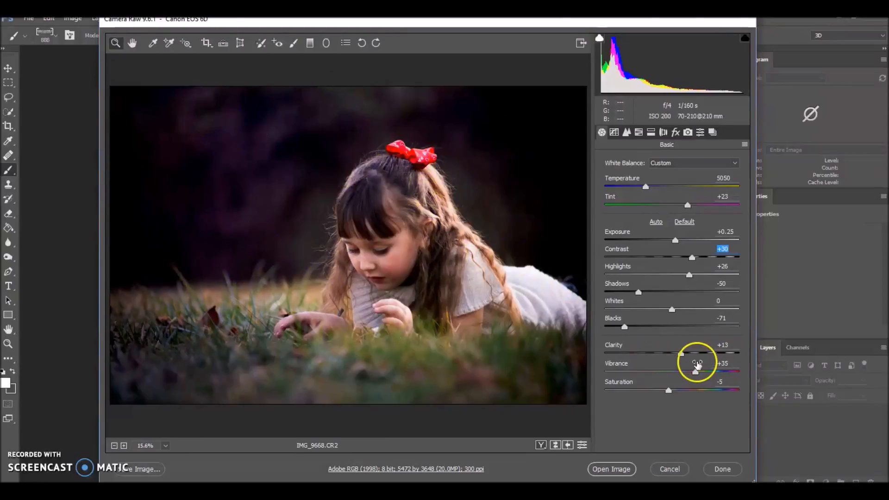
drag(680, 353, 684, 354)
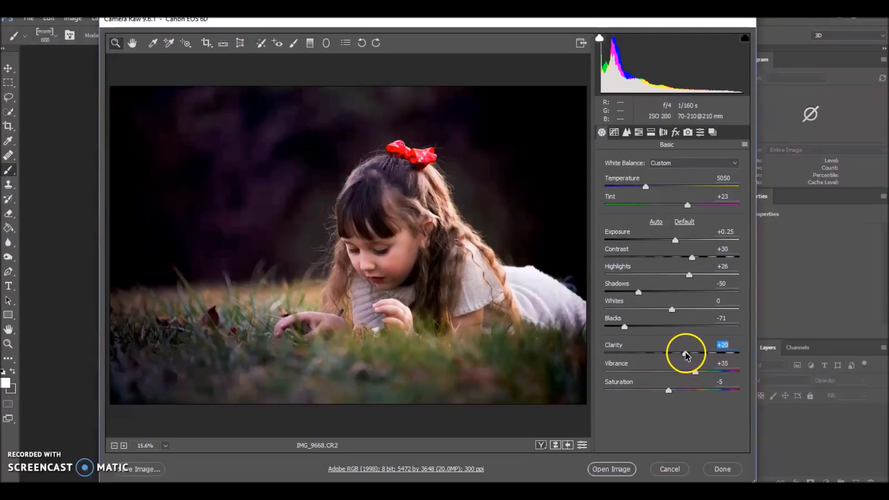
click(399, 272)
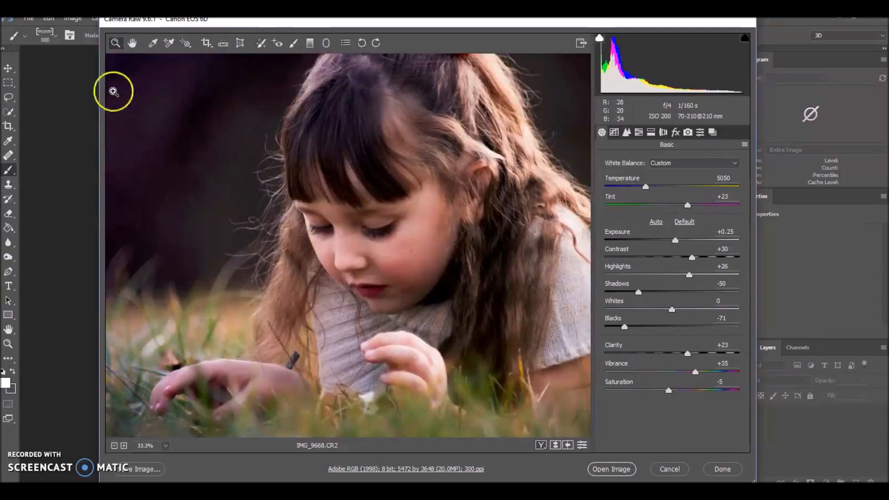
click(114, 445)
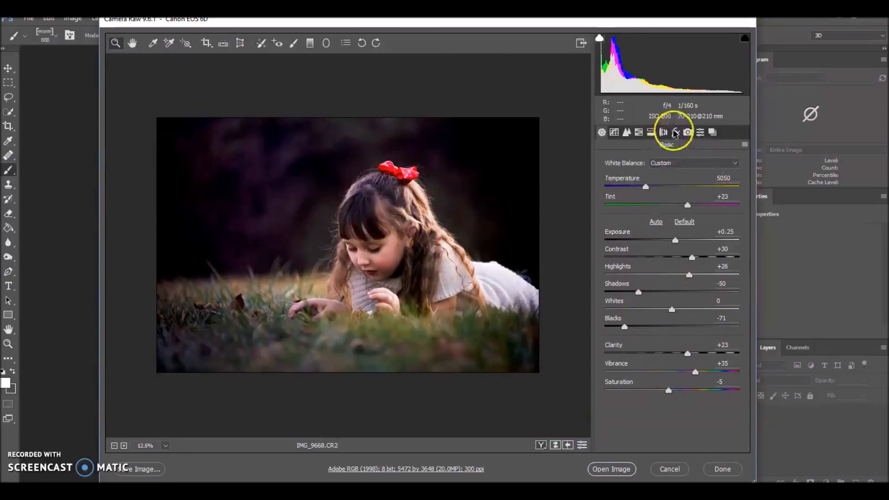
In the camera calibration, set the shadows tint to +12 and the red primary to hue +19 and saturation -40.
click(688, 133)
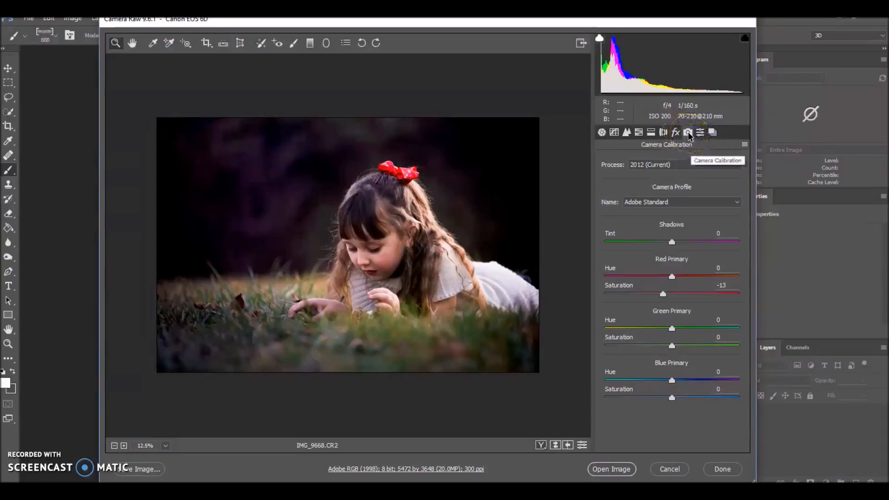
click(678, 242)
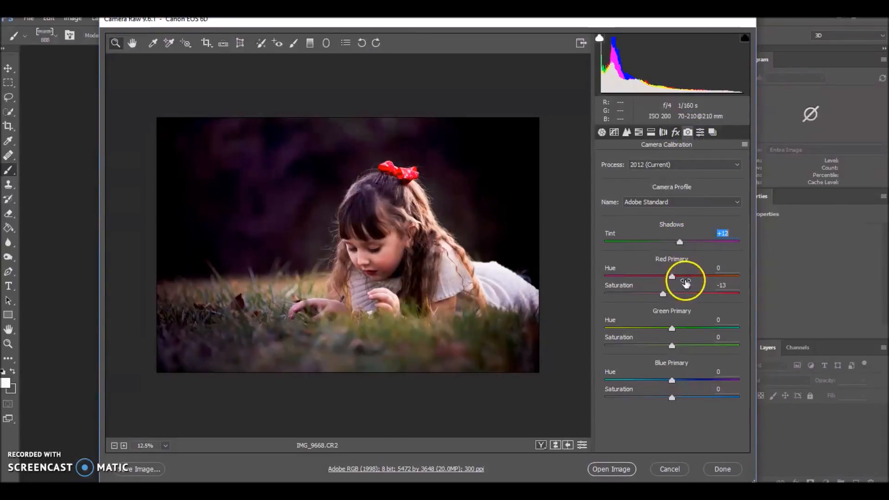
click(673, 294)
drag(671, 292, 685, 278)
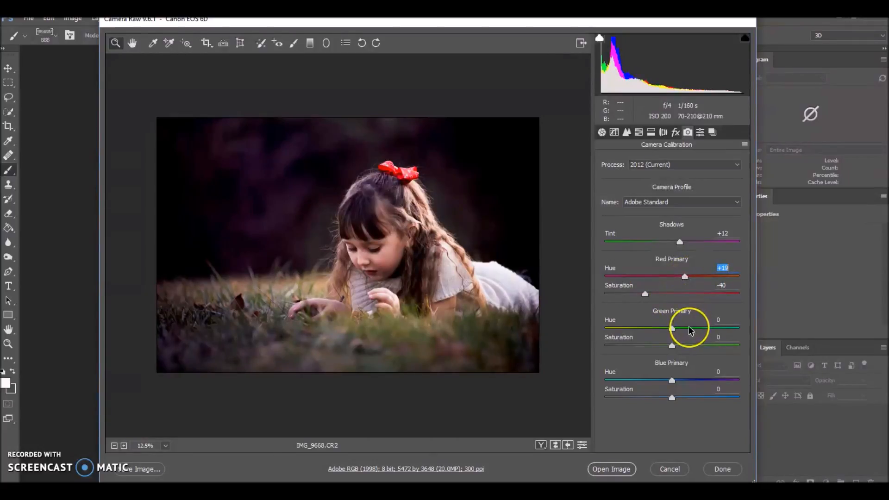
Calibrate the green primary to hue -23 and saturation +6, and the blue primary to hue -28 and saturation +33.
drag(690, 329, 660, 330)
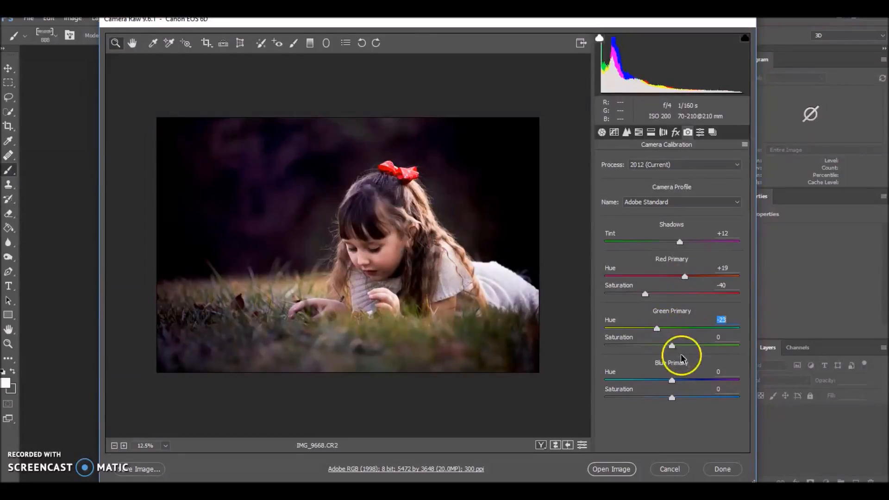
drag(687, 380, 667, 380)
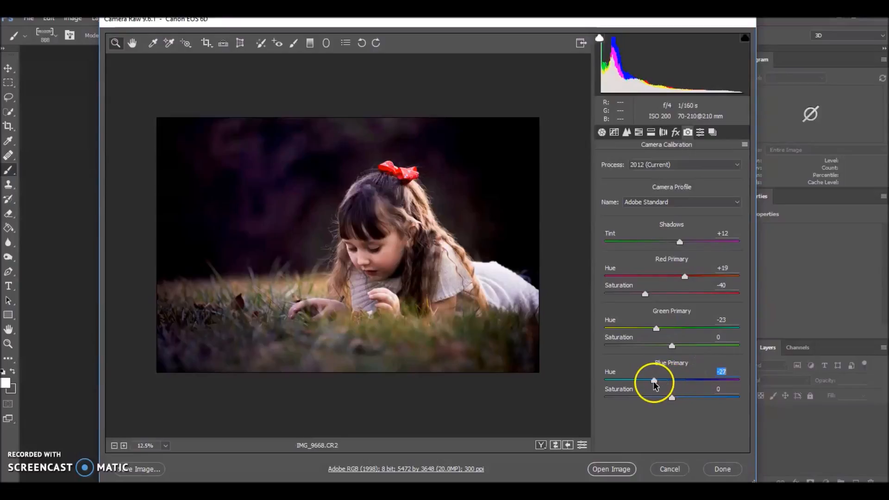
drag(654, 383, 650, 384)
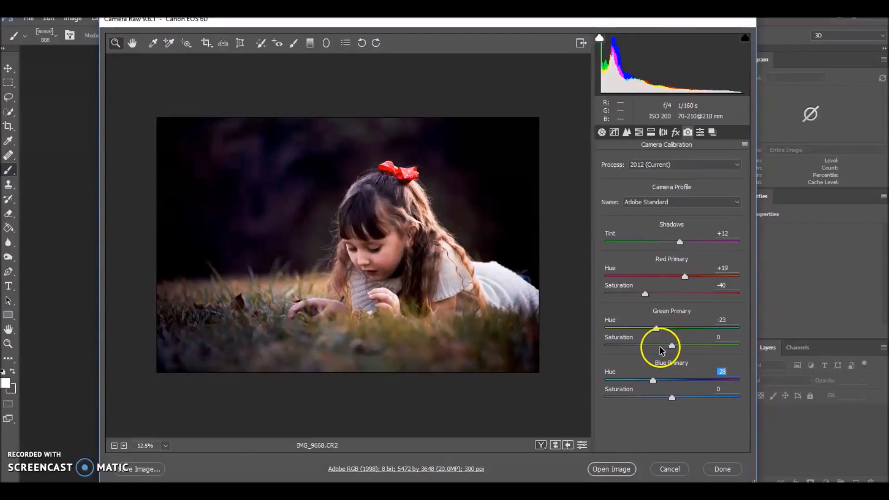
click(655, 397)
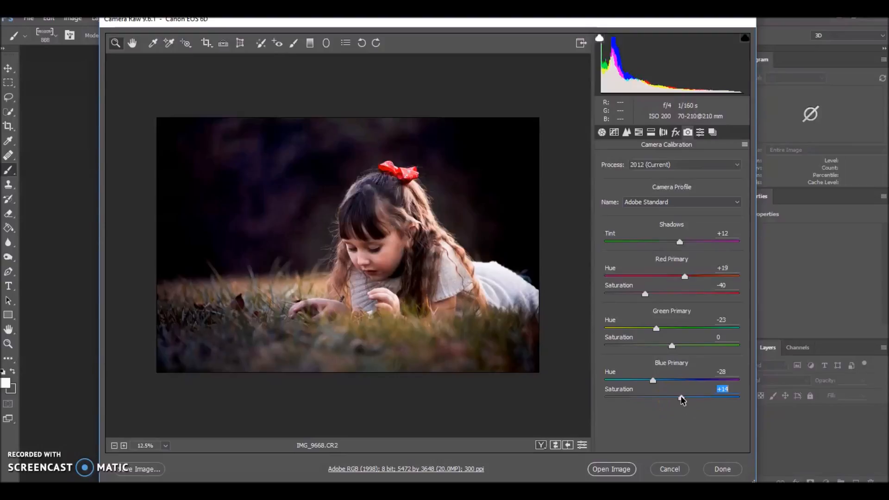
drag(680, 399, 690, 400)
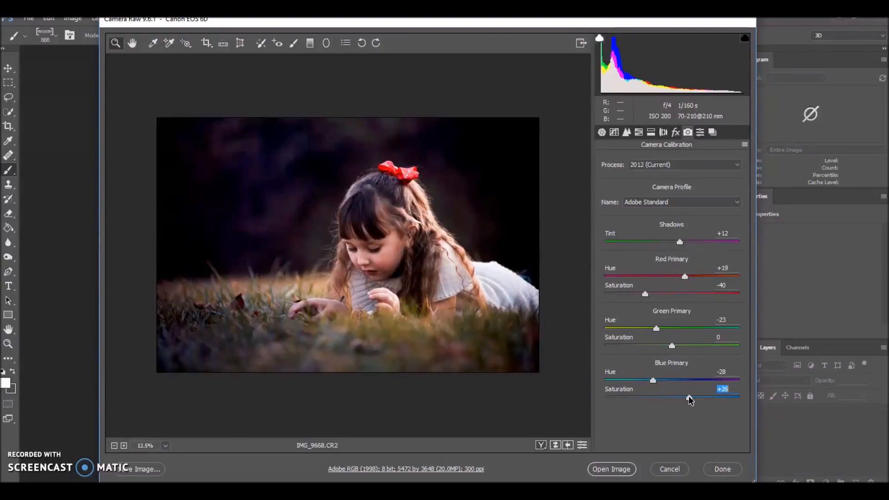
drag(672, 345, 687, 346)
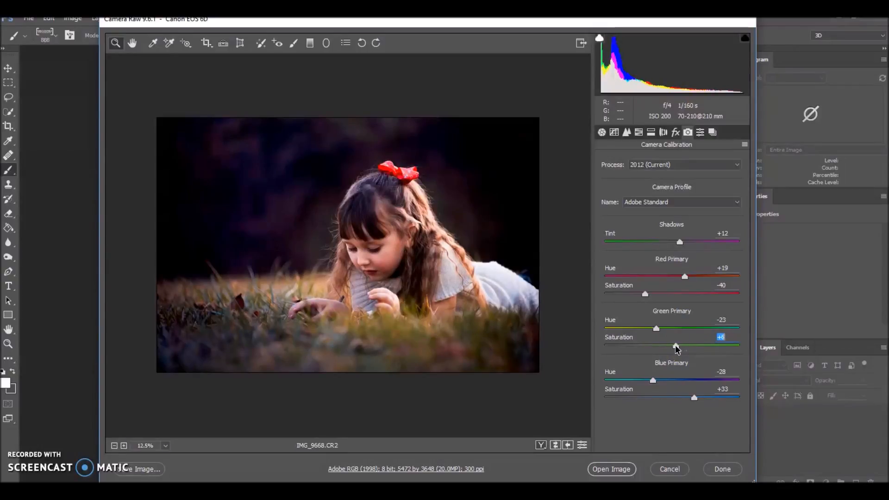
Try the Dehaze effect on the whole photo and return its amount to 0.
click(676, 132)
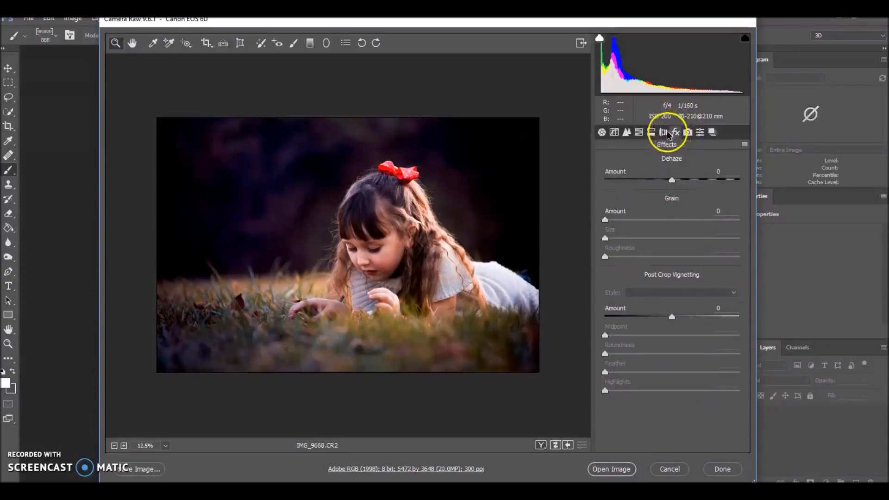
mouse_move(672, 179)
mouse_down()
mouse_move(682, 180)
mouse_move(645, 183)
mouse_move(694, 186)
mouse_move(679, 186)
mouse_up()
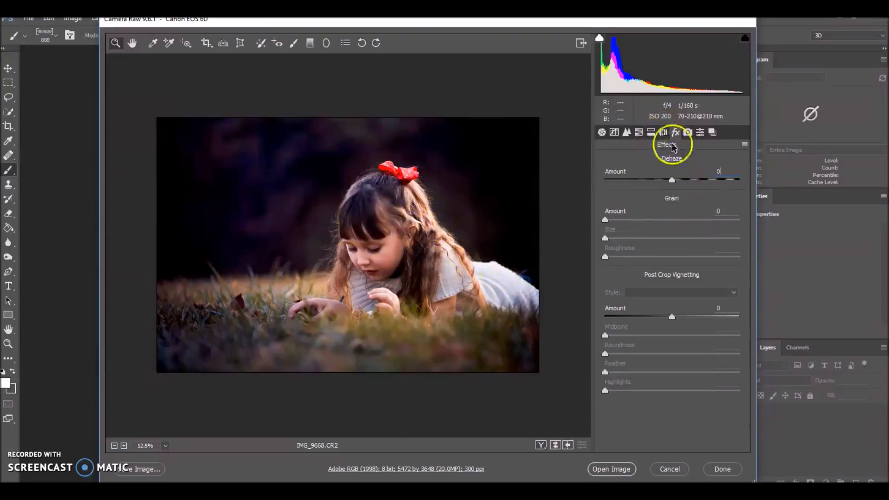
click(663, 133)
click(639, 133)
click(651, 133)
Reset the HSL luminance of the reds, oranges, yellows and greens to 0.
click(639, 133)
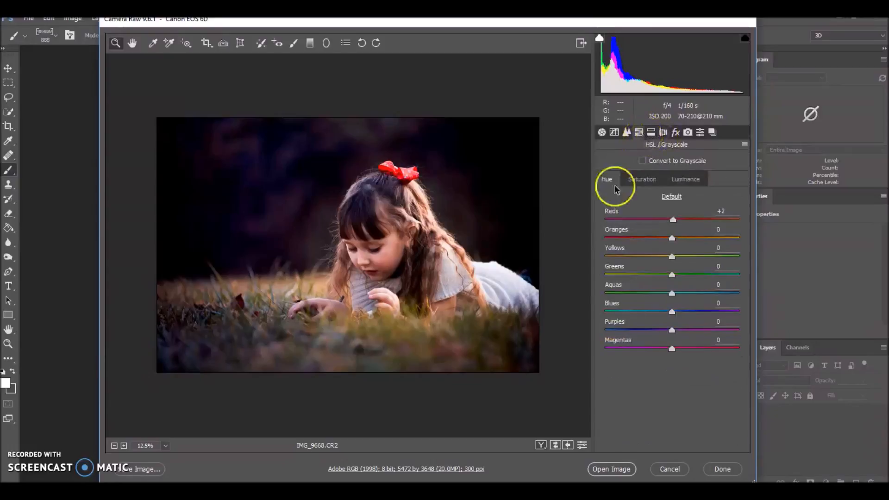
click(647, 181)
click(686, 180)
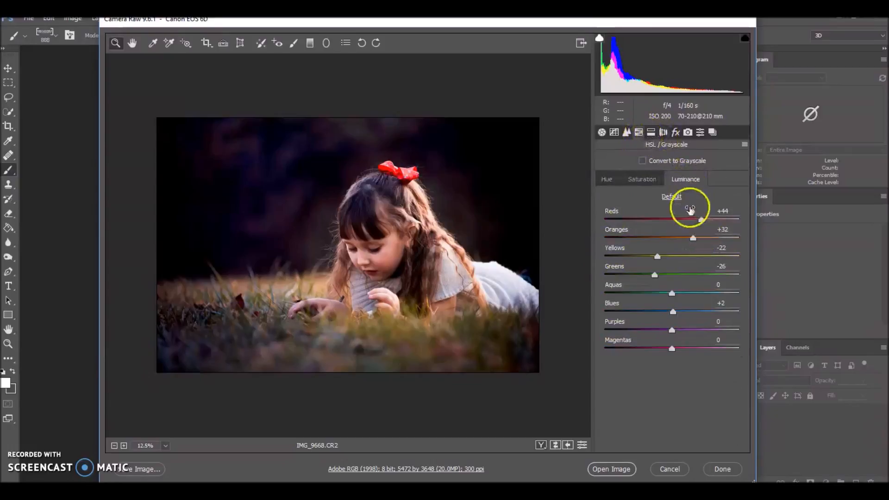
double_click(687, 210)
click(723, 229)
double_click(692, 237)
click(722, 248)
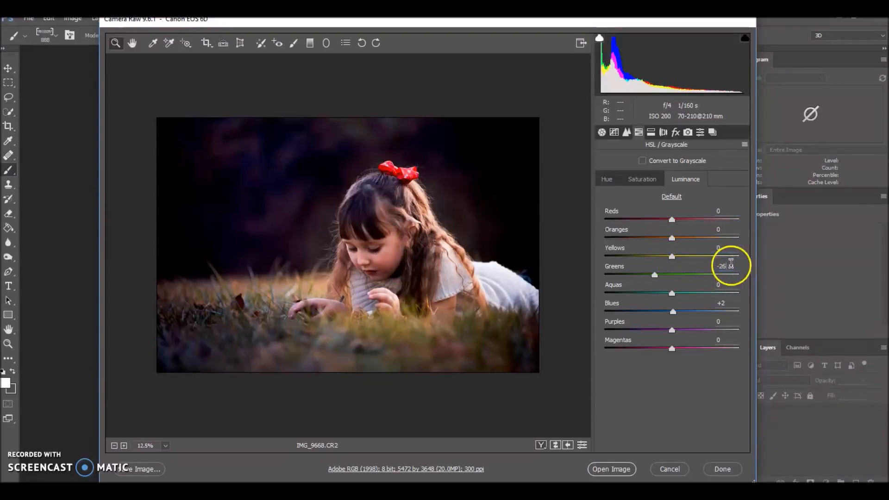
double_click(673, 259)
Brighten the HSL luminance of the reds to +45, oranges to +43, yellows to +23 and greens to +25.
drag(671, 219, 694, 227)
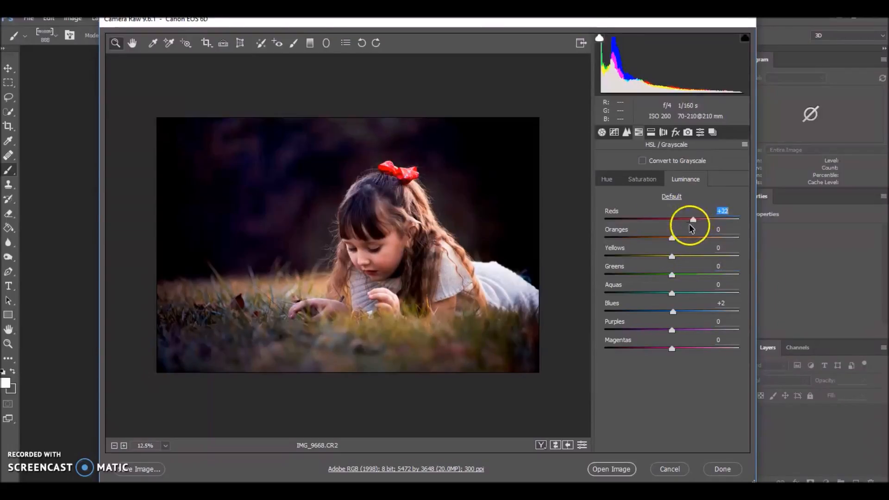
mouse_move(695, 223)
mouse_down()
mouse_move(702, 221)
mouse_move(690, 237)
mouse_move(700, 237)
mouse_up()
click(694, 237)
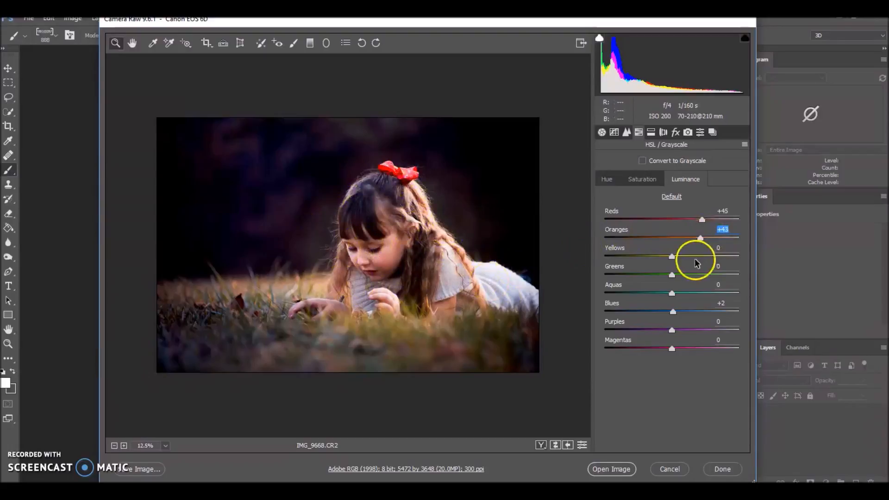
drag(688, 257, 696, 256)
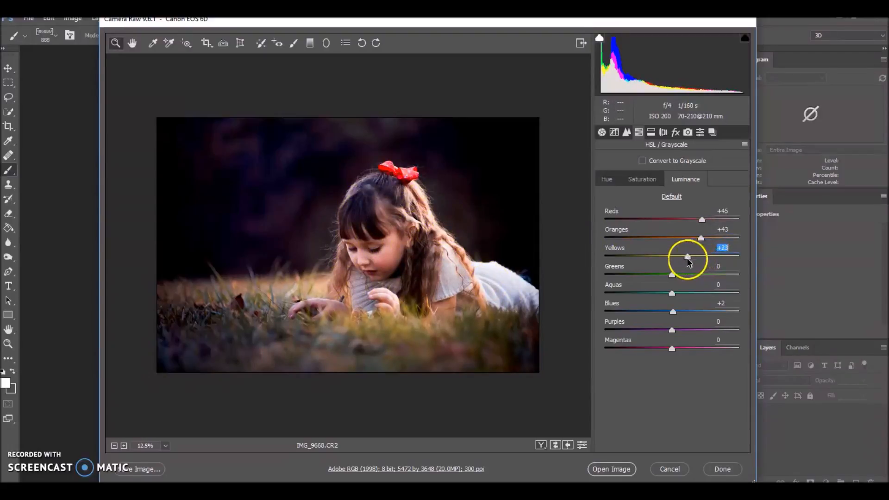
mouse_move(672, 274)
mouse_down()
mouse_move(610, 274)
mouse_move(679, 273)
mouse_up()
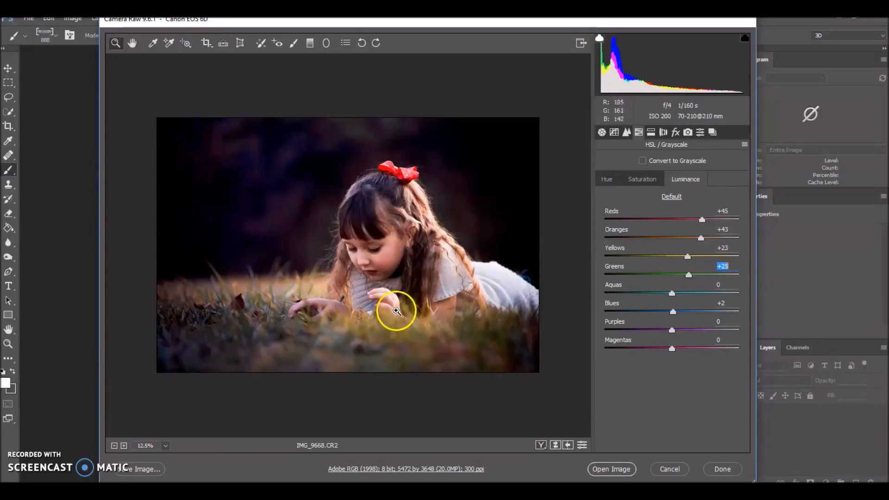
Set the HSL saturation of the reds to -10.
click(643, 179)
click(671, 348)
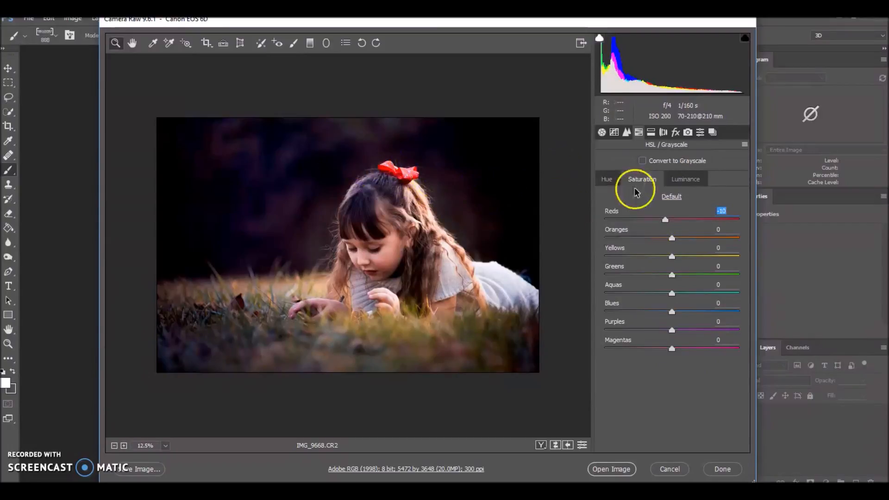
Set the HSL saturation of the purples to -57 and magentas to -23, and shift the reds' hue to +32.
click(654, 330)
drag(646, 330, 634, 329)
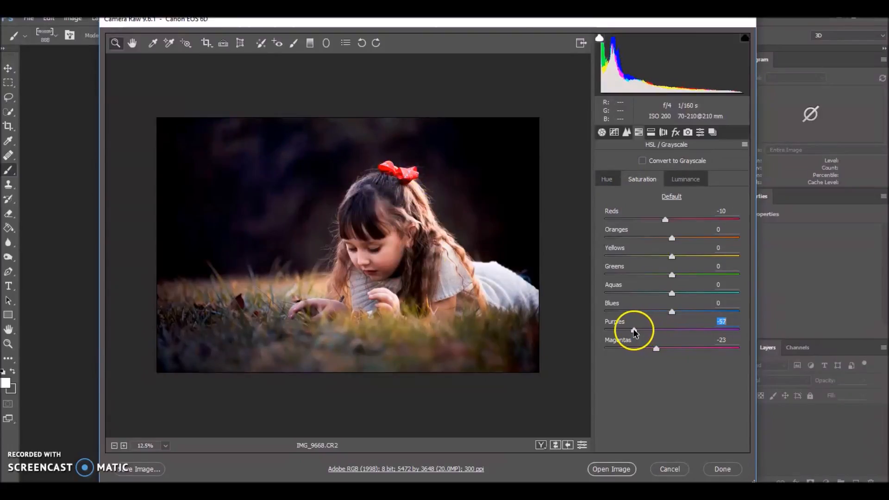
click(609, 179)
drag(673, 221, 648, 223)
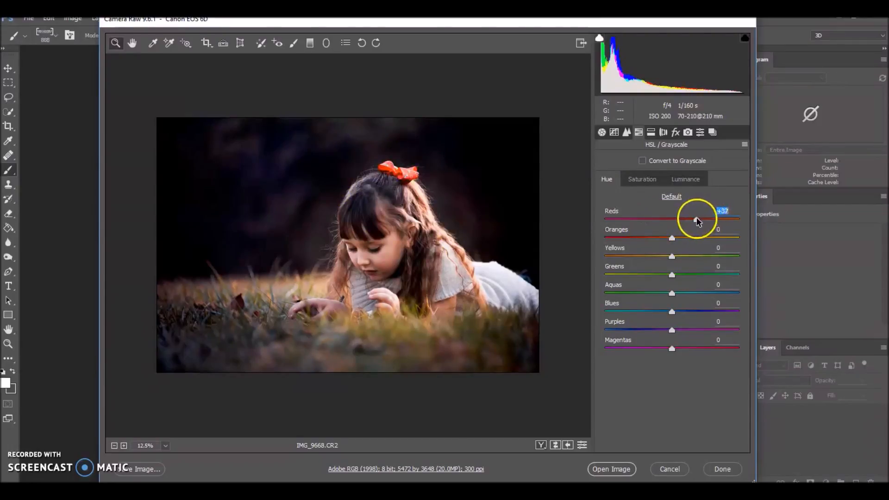
Shape the parametric tone curve with highlights +2, lights +12, darks -18 and shadows +20.
click(613, 132)
click(602, 133)
click(614, 132)
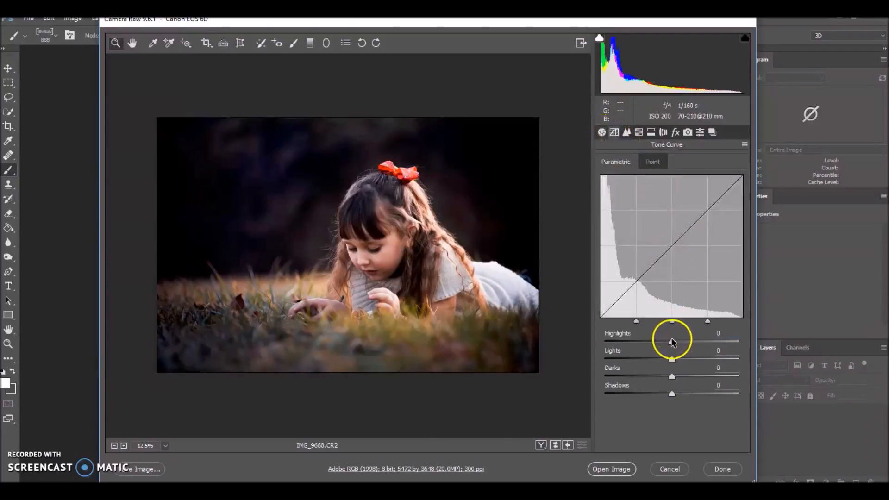
drag(687, 337, 677, 355)
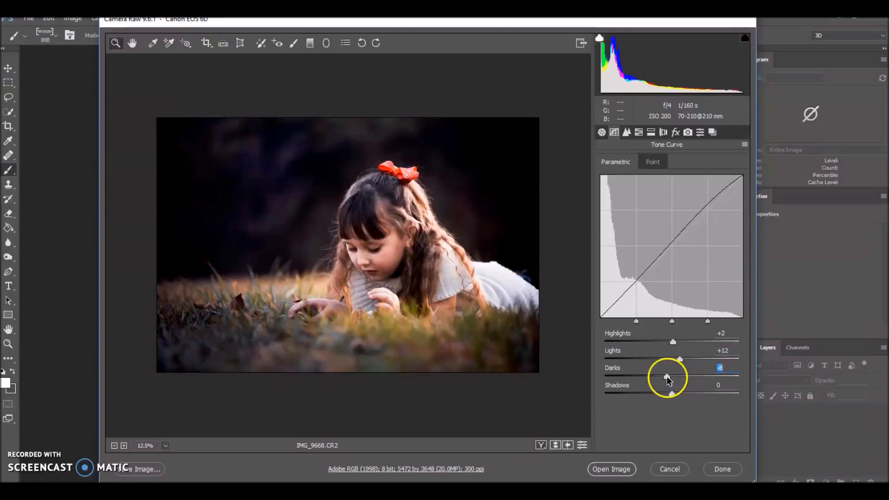
drag(666, 376, 687, 394)
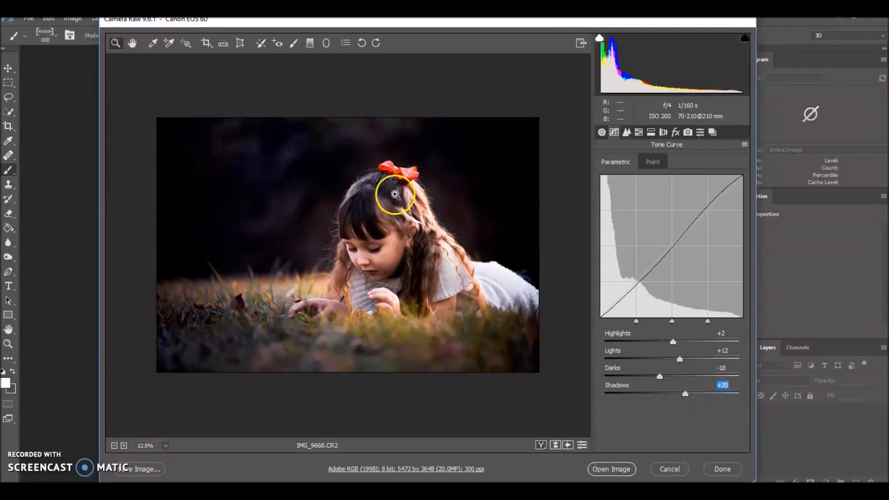
Check the girl's face up close and set the tone curve's darks to -19.
click(380, 256)
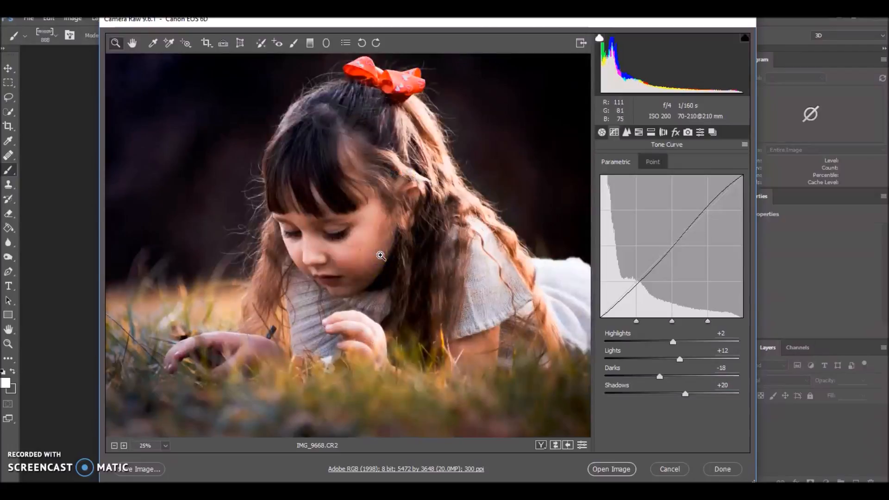
click(114, 447)
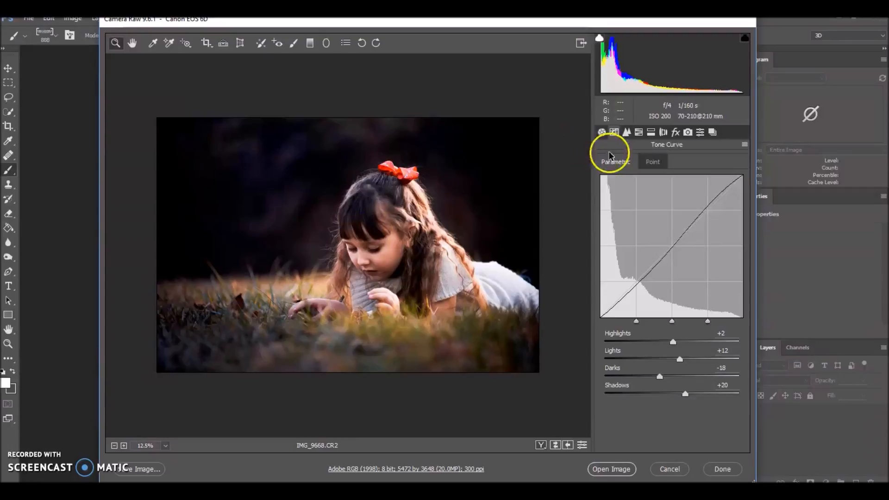
click(601, 133)
click(614, 132)
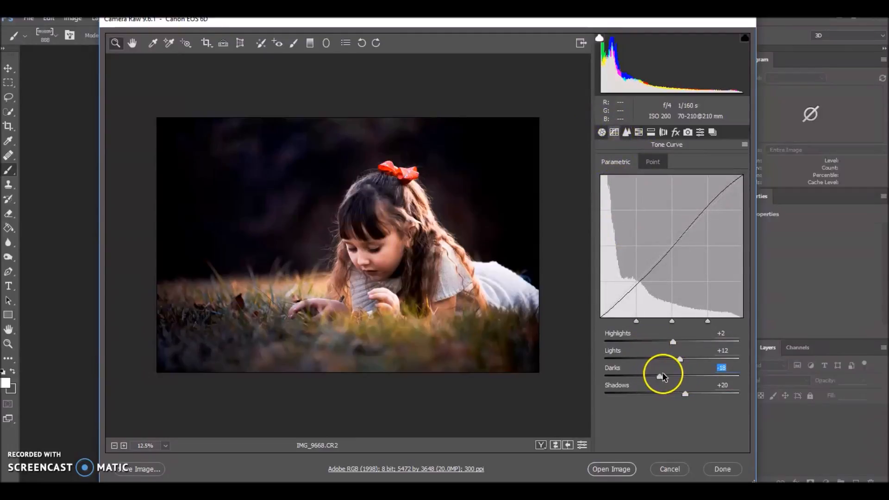
drag(663, 373, 656, 374)
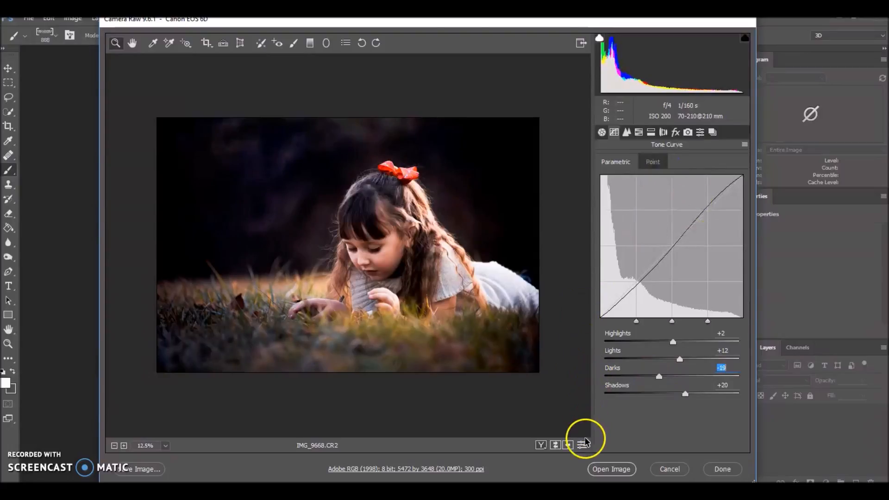
Set the sharpening detail of the photo to 50.
click(625, 134)
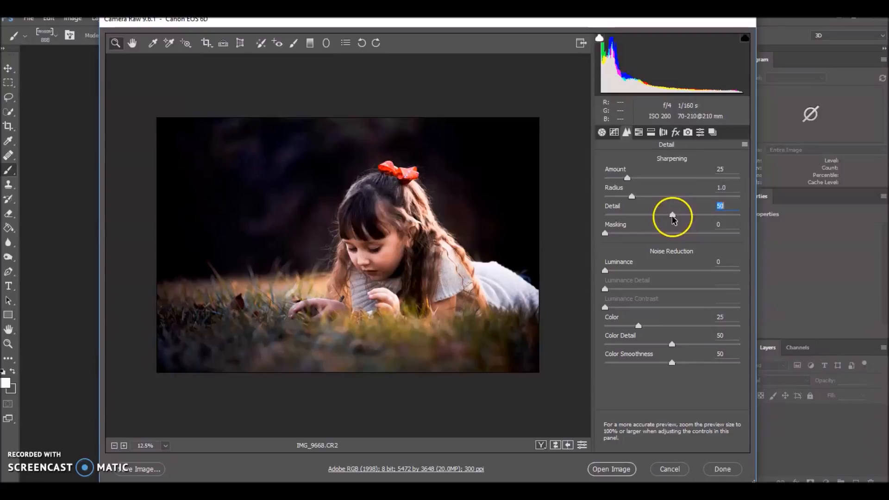
click(601, 132)
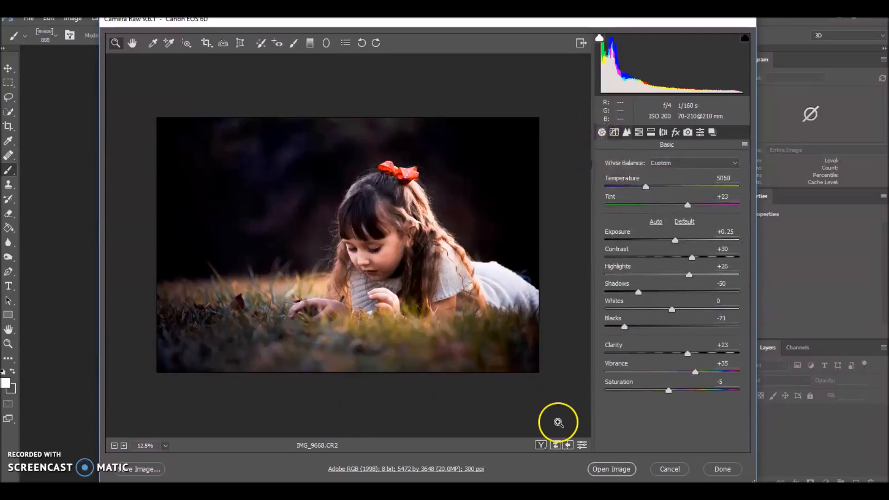
Compare the edited photo with the original in the before/after views and open it in Photoshop.
click(541, 445)
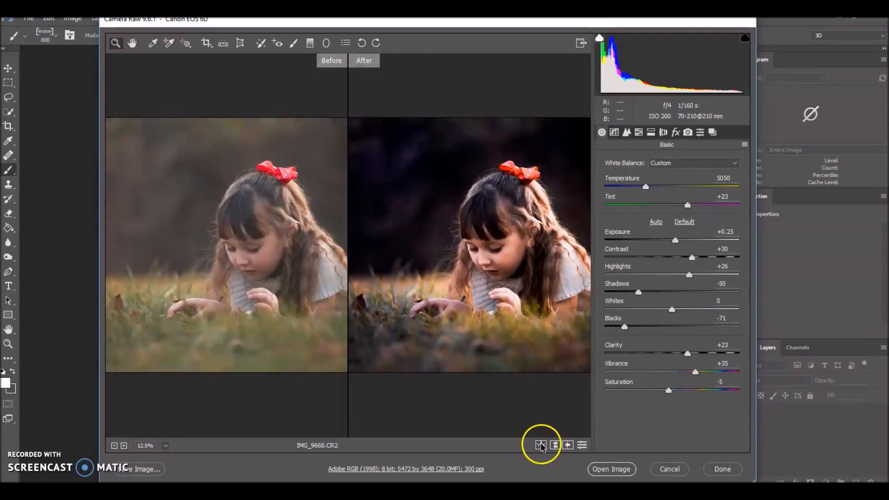
click(114, 445)
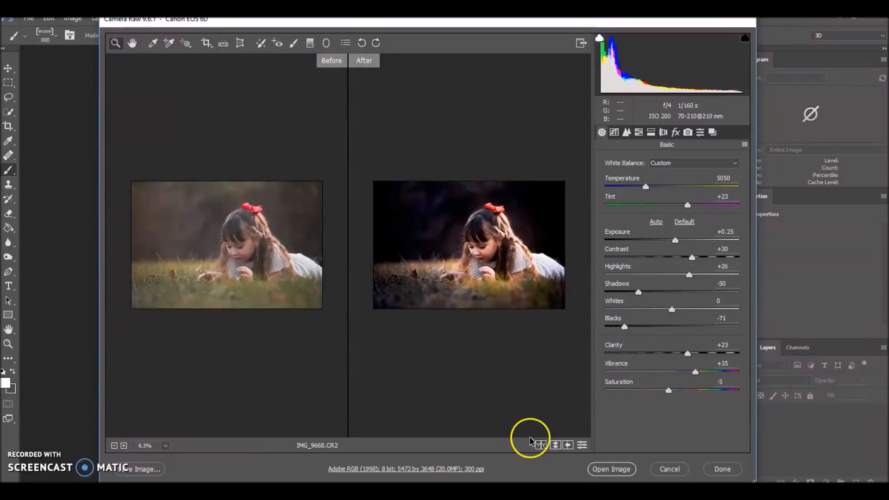
click(545, 445)
click(545, 445)
click(545, 445)
click(545, 445)
click(625, 474)
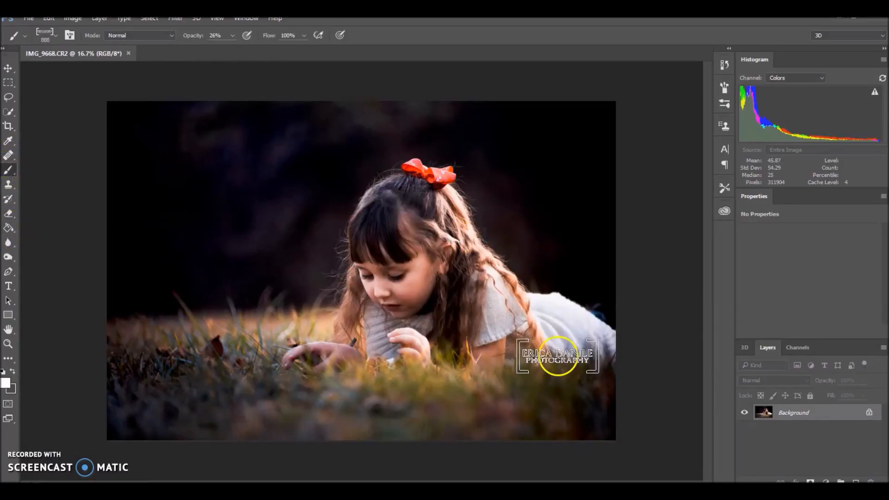
click(825, 481)
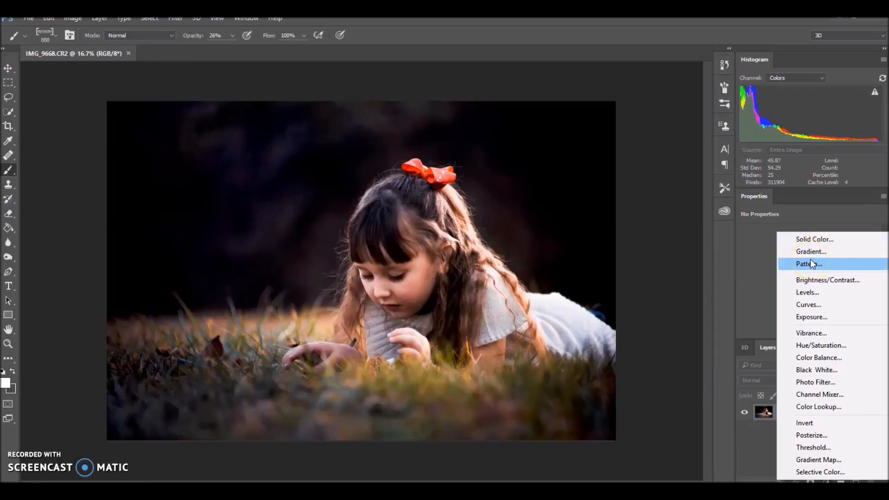
click(824, 253)
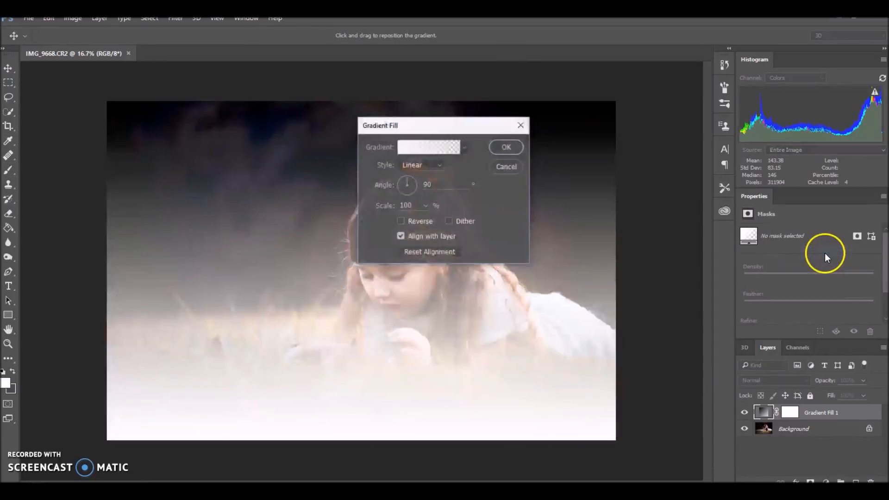
click(506, 167)
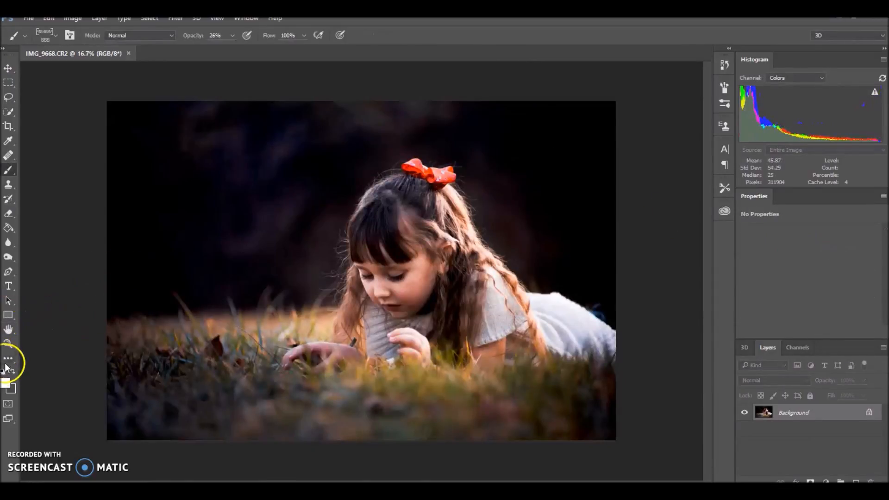
Sample a peach tone from the glowing grass beside the girl and add a linear gradient fill layer in it at an angle of -63.43°.
click(8, 140)
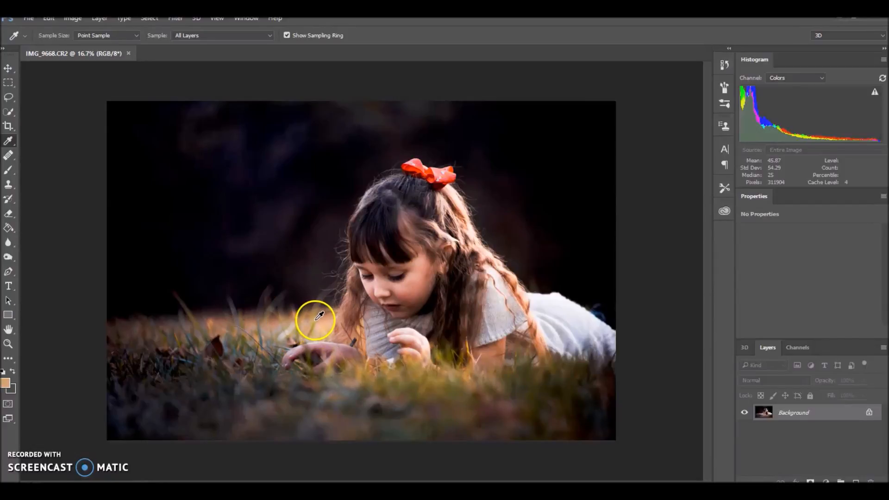
click(319, 318)
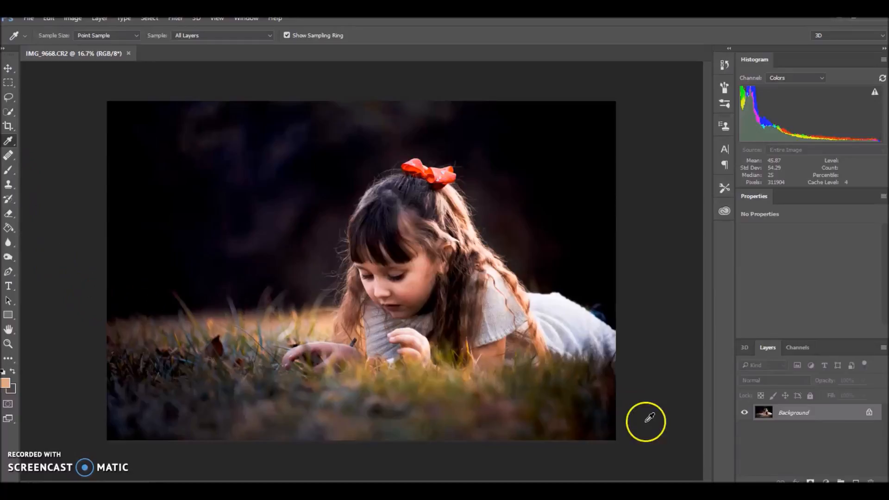
click(829, 481)
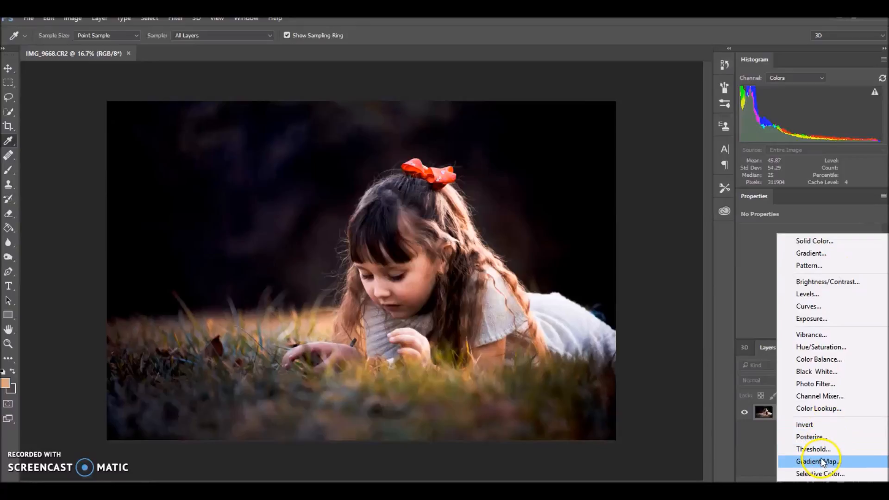
click(816, 253)
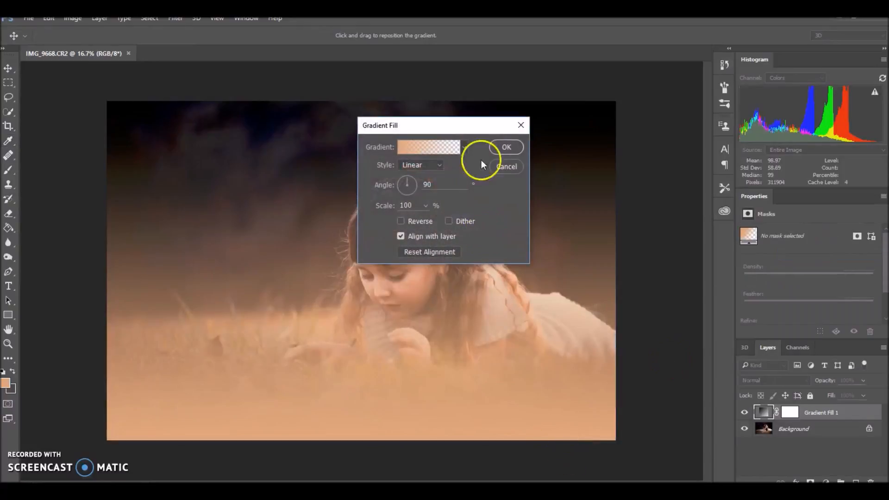
click(412, 191)
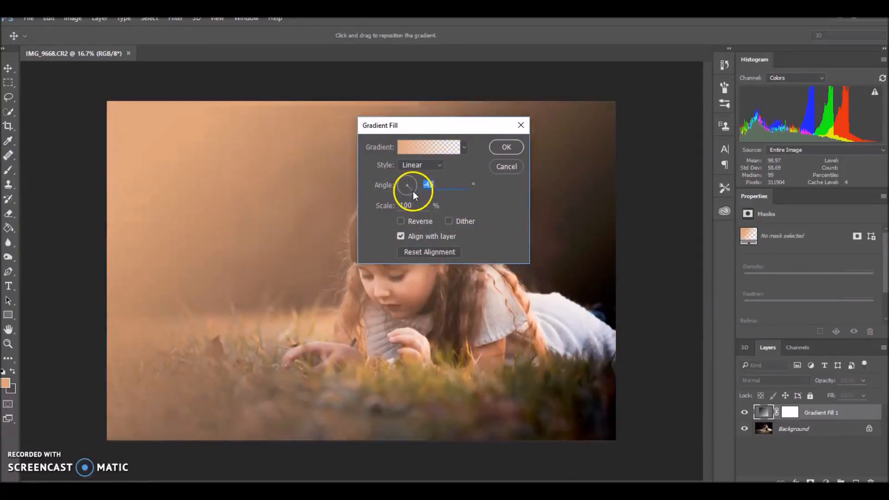
drag(412, 193, 411, 193)
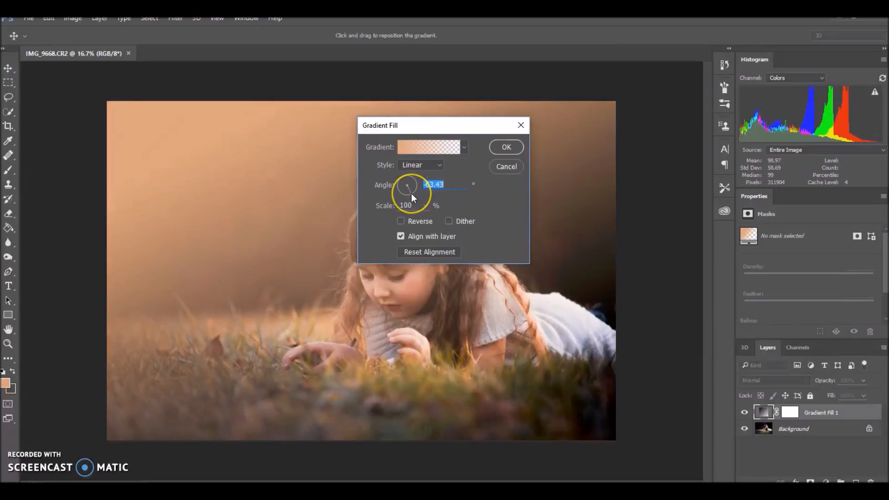
click(500, 151)
Reduce the fill of the gradient layer to 52%.
click(864, 396)
click(834, 407)
drag(832, 406, 837, 406)
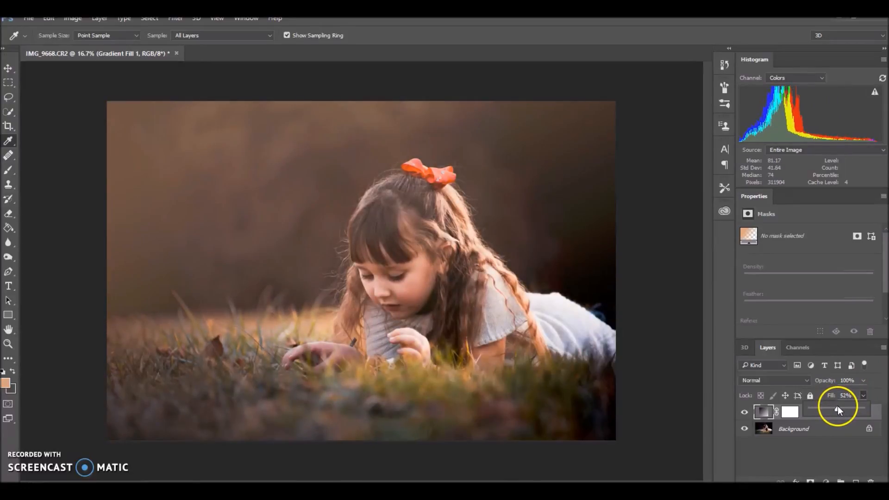
Target the gradient layer's mask and set up a soft round black brush of about 160 px.
click(790, 411)
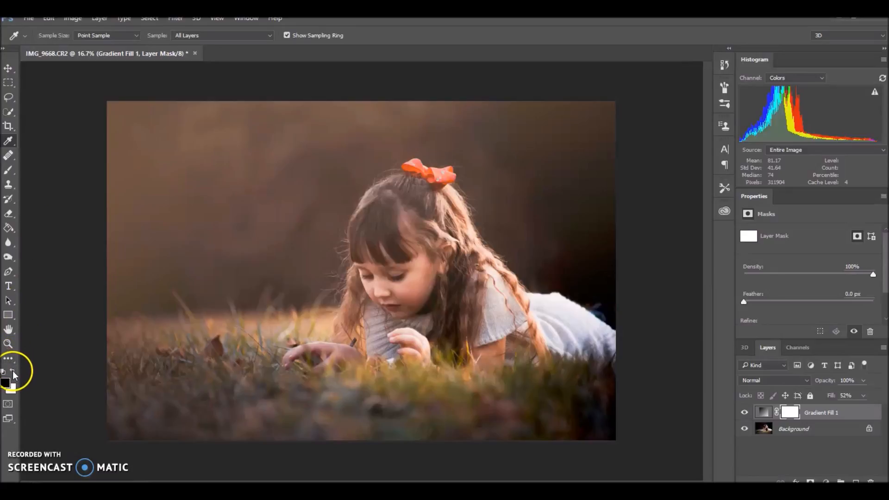
click(8, 172)
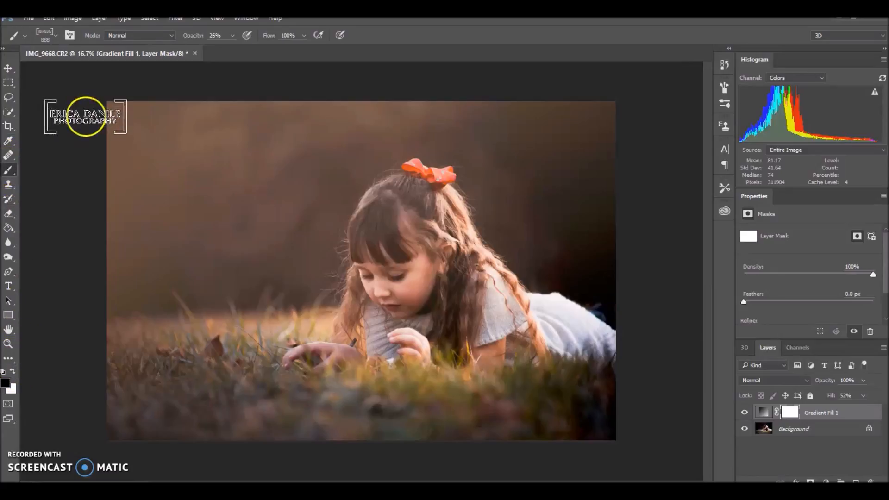
click(52, 34)
click(109, 116)
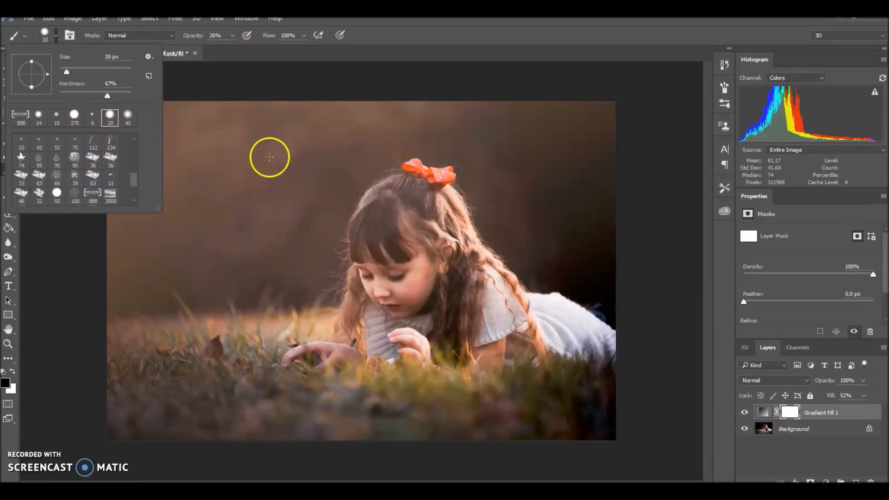
mouse_move(107, 96)
mouse_down()
mouse_move(70, 96)
mouse_move(107, 72)
mouse_up()
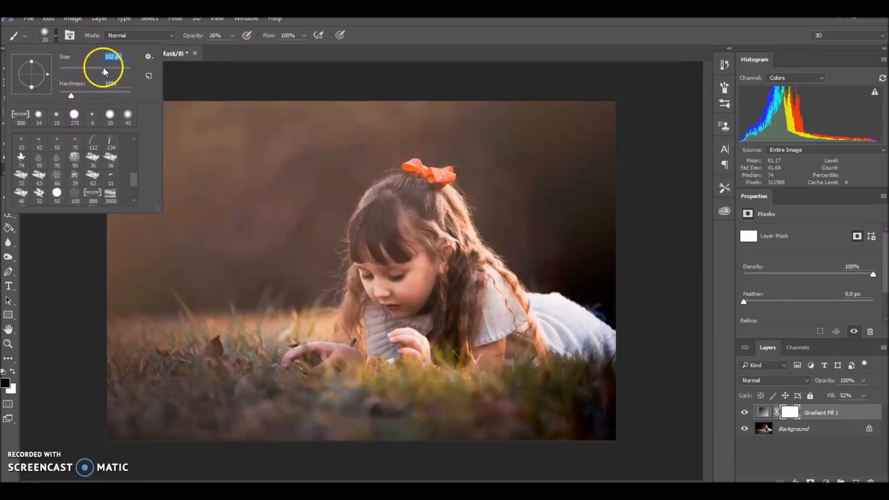
Mask the gradient off the girl's hair, face and upper body, raising the brush opacity to 100%.
drag(397, 208, 380, 253)
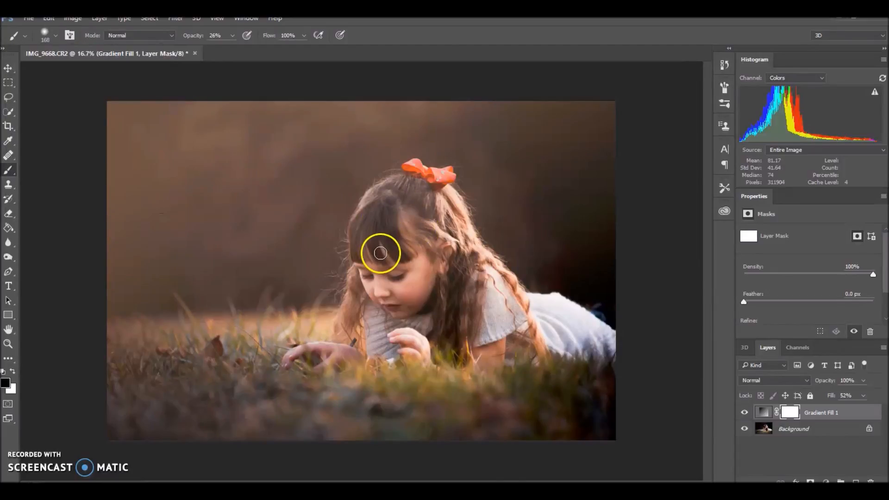
click(233, 36)
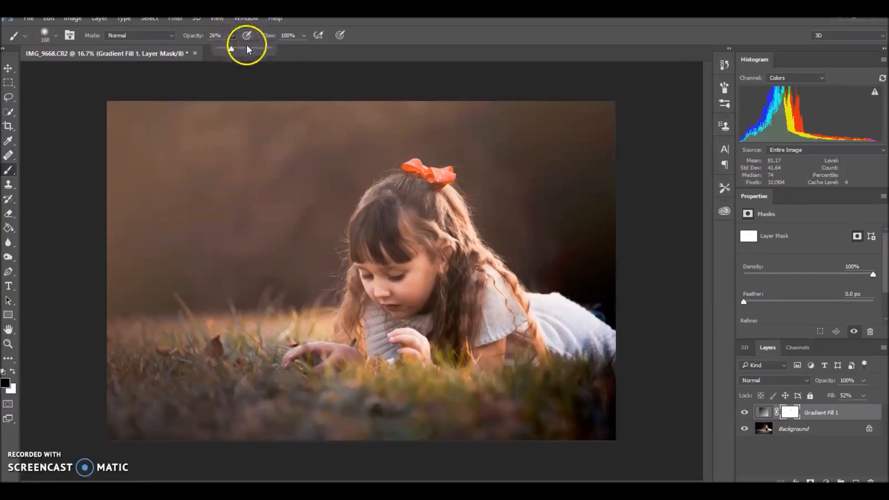
click(257, 49)
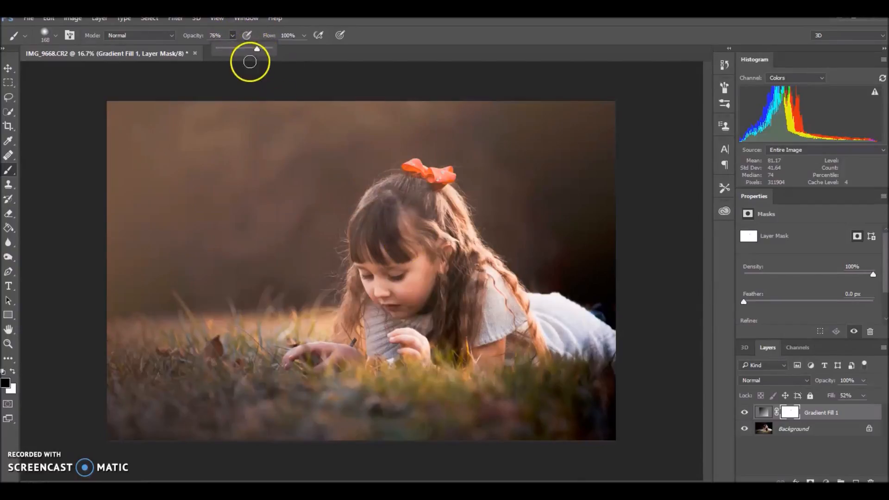
drag(257, 49, 291, 56)
mouse_move(386, 217)
mouse_down()
mouse_move(381, 245)
mouse_move(393, 214)
mouse_move(375, 258)
mouse_move(385, 222)
mouse_move(404, 207)
mouse_move(389, 277)
mouse_move(401, 258)
mouse_move(403, 283)
mouse_move(407, 218)
mouse_move(422, 252)
mouse_move(406, 208)
mouse_move(443, 242)
mouse_move(428, 208)
mouse_move(411, 197)
mouse_move(385, 202)
mouse_move(420, 179)
mouse_move(398, 186)
mouse_move(455, 211)
mouse_move(429, 190)
mouse_move(464, 266)
mouse_move(447, 268)
mouse_move(418, 224)
mouse_move(428, 286)
mouse_move(420, 279)
mouse_move(410, 302)
mouse_move(394, 261)
mouse_move(382, 267)
mouse_move(384, 287)
mouse_move(366, 266)
mouse_move(371, 284)
mouse_move(362, 258)
mouse_move(394, 307)
mouse_move(372, 283)
mouse_move(408, 319)
mouse_move(389, 307)
mouse_move(409, 306)
mouse_move(419, 273)
mouse_move(422, 298)
mouse_move(438, 265)
mouse_move(442, 305)
mouse_move(424, 337)
mouse_move(429, 249)
mouse_move(422, 222)
mouse_move(433, 193)
mouse_move(400, 184)
mouse_move(365, 208)
mouse_move(376, 192)
mouse_move(396, 181)
mouse_move(404, 188)
mouse_move(360, 217)
mouse_move(365, 208)
mouse_move(353, 235)
mouse_move(365, 213)
mouse_move(361, 260)
mouse_move(377, 204)
mouse_move(369, 232)
mouse_move(382, 253)
mouse_move(375, 272)
mouse_move(361, 271)
mouse_move(391, 314)
mouse_up()
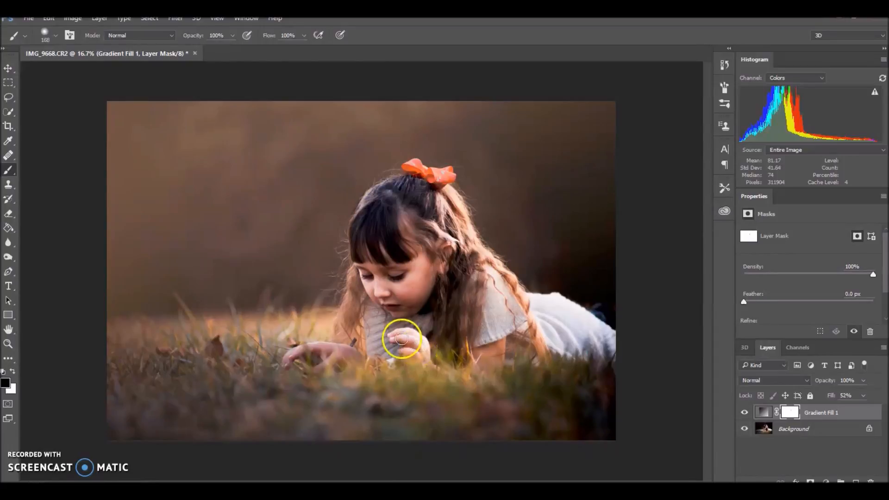
mouse_move(435, 356)
mouse_down()
mouse_move(500, 345)
mouse_move(482, 364)
mouse_move(503, 361)
mouse_move(507, 346)
mouse_move(440, 201)
mouse_move(461, 255)
mouse_up()
Refine the mask at 54% brush opacity, painting black over the girl's face and hair and white over the background beside her head.
click(232, 36)
drag(235, 49, 208, 49)
mouse_move(379, 285)
mouse_down()
mouse_move(360, 263)
mouse_move(360, 285)
mouse_move(362, 260)
mouse_move(342, 333)
mouse_move(366, 287)
mouse_move(344, 338)
mouse_move(359, 283)
mouse_move(341, 332)
mouse_move(372, 288)
mouse_move(368, 311)
mouse_move(374, 261)
mouse_move(354, 298)
mouse_move(360, 257)
mouse_move(353, 291)
mouse_move(369, 226)
mouse_move(365, 234)
mouse_move(360, 225)
mouse_move(393, 183)
mouse_move(429, 171)
mouse_move(472, 243)
mouse_move(451, 229)
mouse_move(463, 336)
mouse_move(459, 251)
mouse_move(423, 231)
mouse_move(444, 241)
mouse_move(452, 274)
mouse_move(450, 341)
mouse_move(477, 250)
mouse_up()
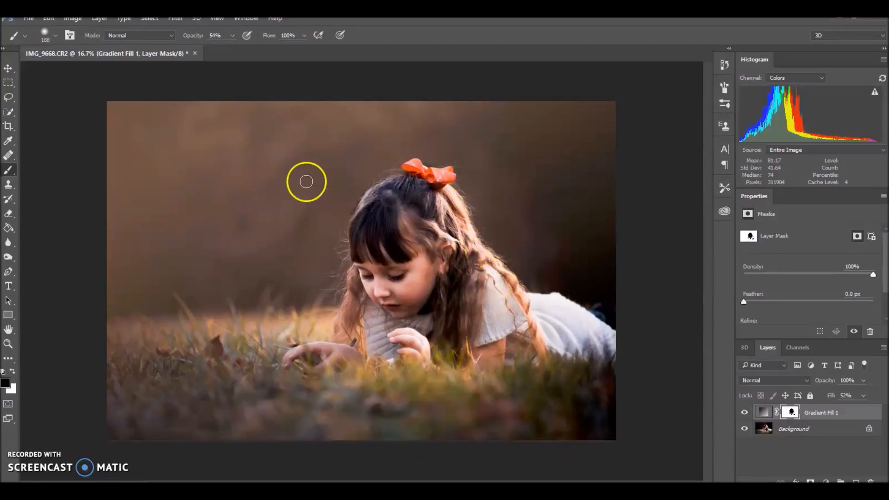
click(12, 371)
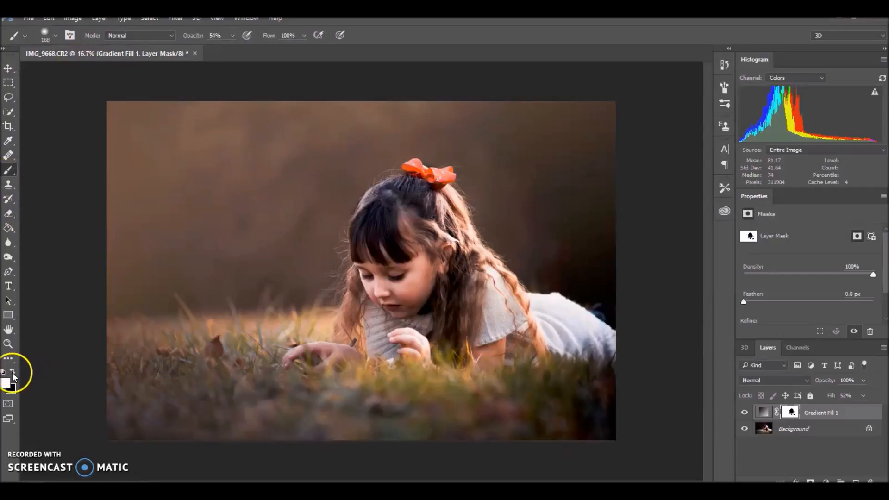
mouse_move(339, 171)
mouse_down()
mouse_move(348, 209)
mouse_move(353, 194)
mouse_move(343, 210)
mouse_move(379, 175)
mouse_move(346, 193)
mouse_up()
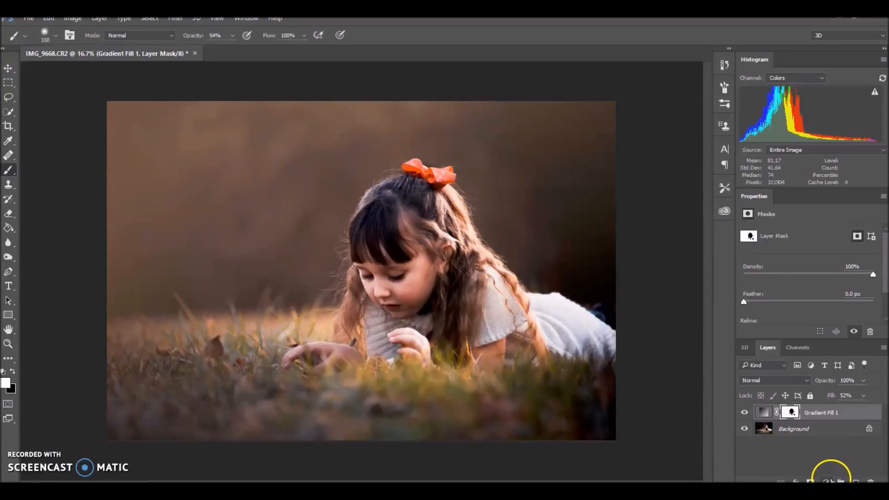
click(6, 383)
drag(627, 164, 637, 133)
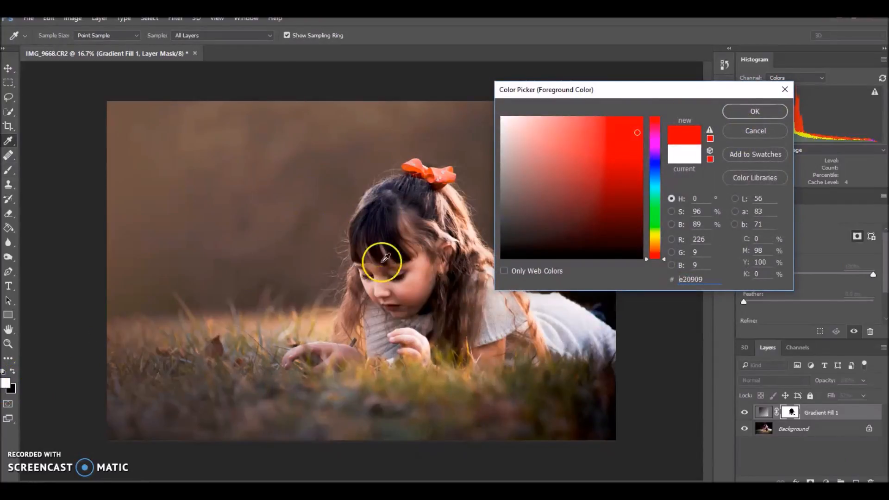
click(315, 324)
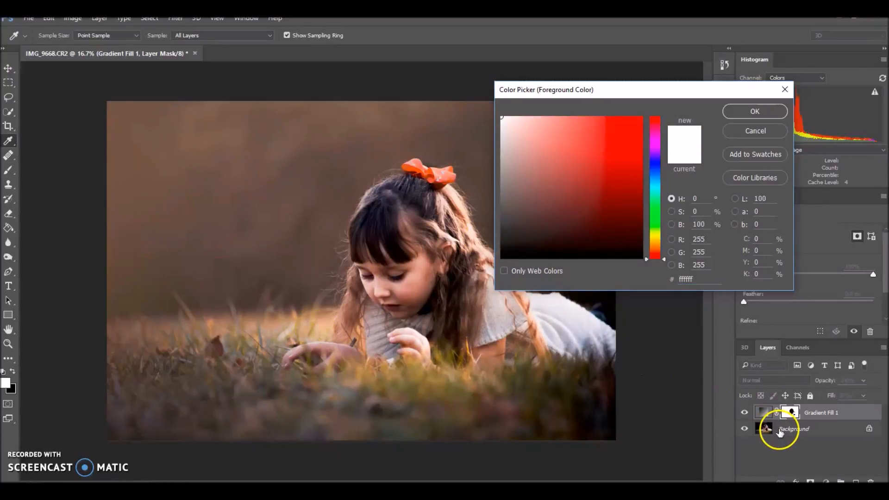
click(754, 112)
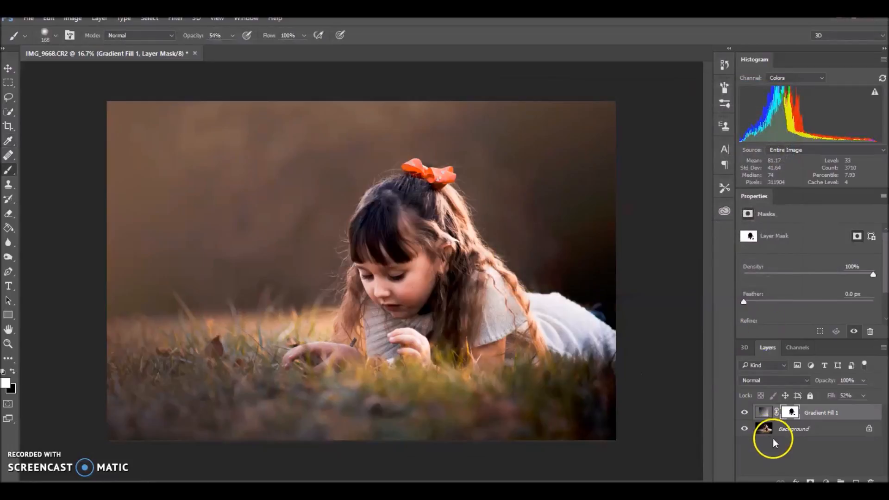
Select the Background layer and set the foreground colour to a pale beige, about #e3d8ce.
click(777, 431)
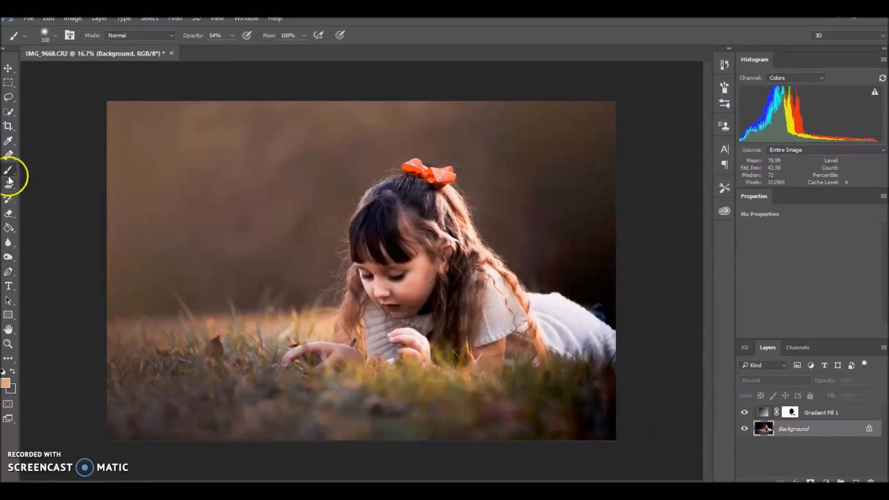
click(5, 383)
click(281, 321)
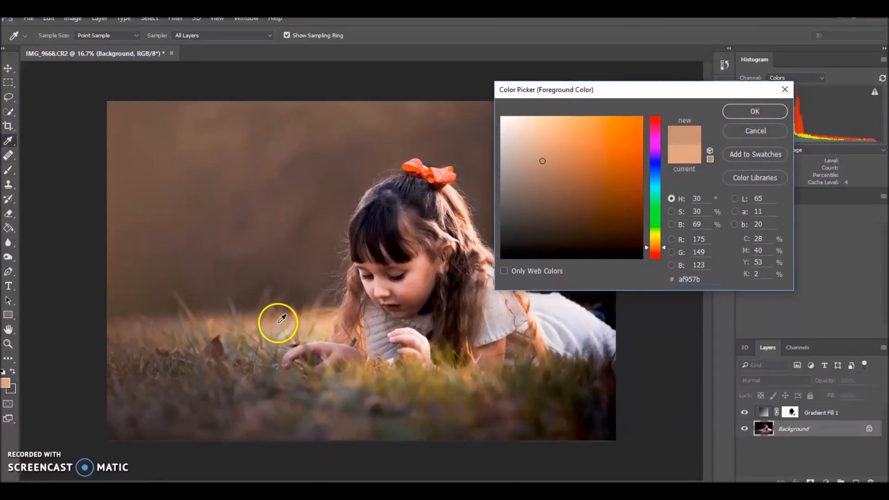
click(514, 139)
drag(512, 138, 511, 135)
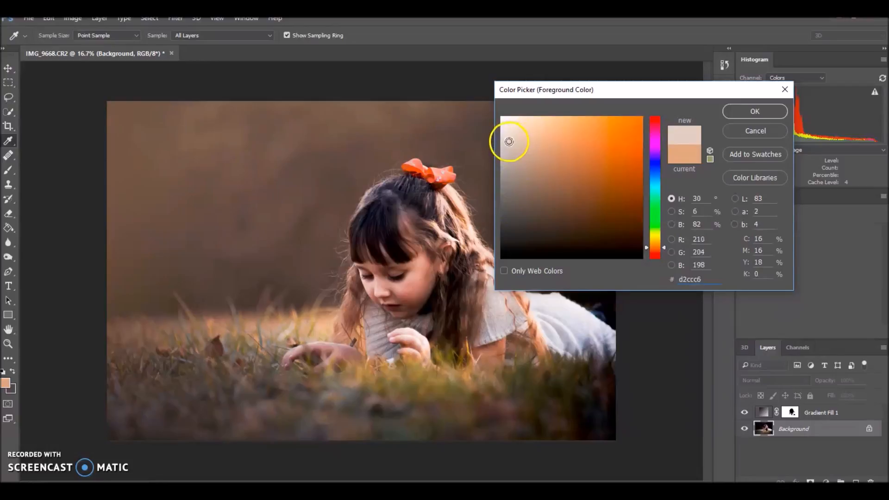
drag(509, 141, 511, 133)
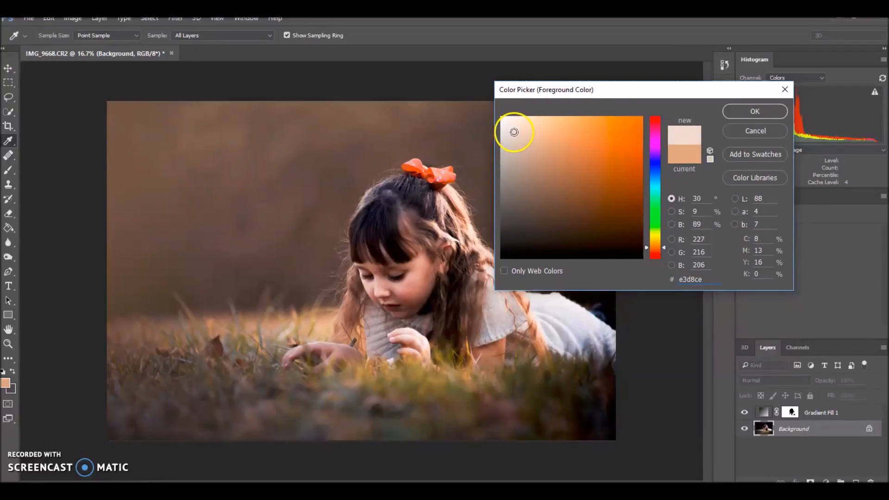
click(770, 113)
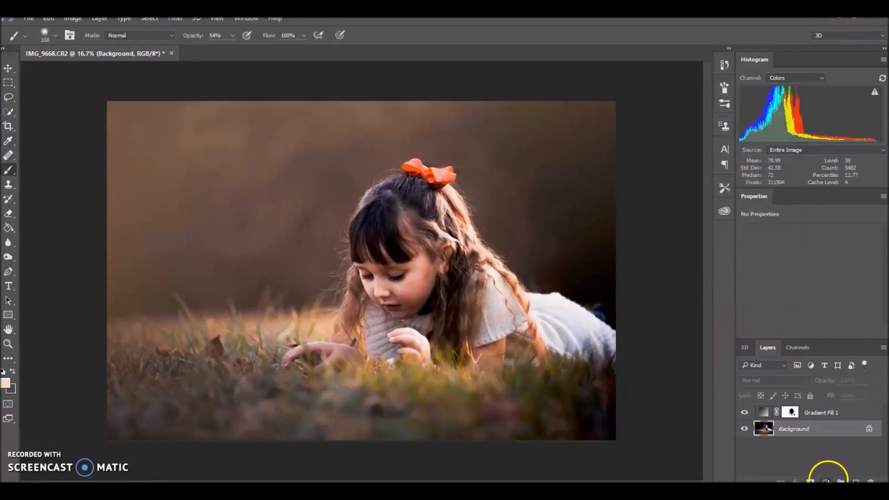
Add a linear 90° foreground-to-transparent gradient fill layer above the Background and reduce its fill to 48%.
click(826, 482)
click(810, 252)
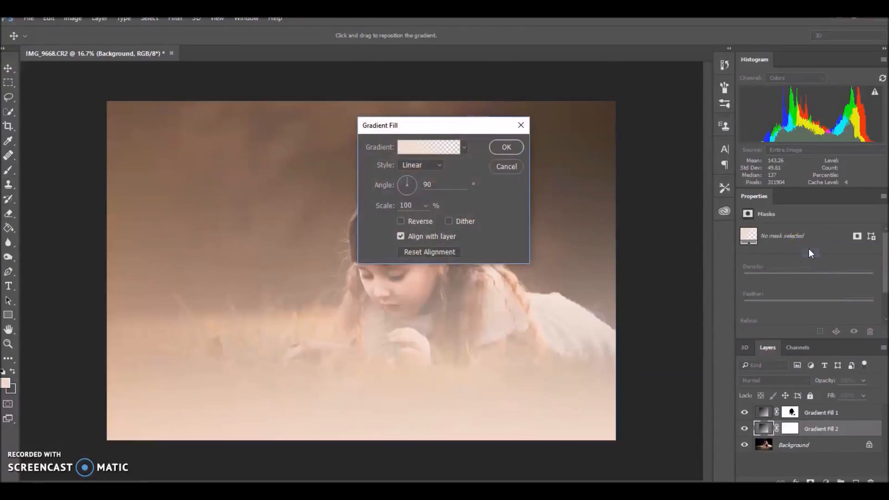
click(506, 147)
drag(864, 395, 834, 408)
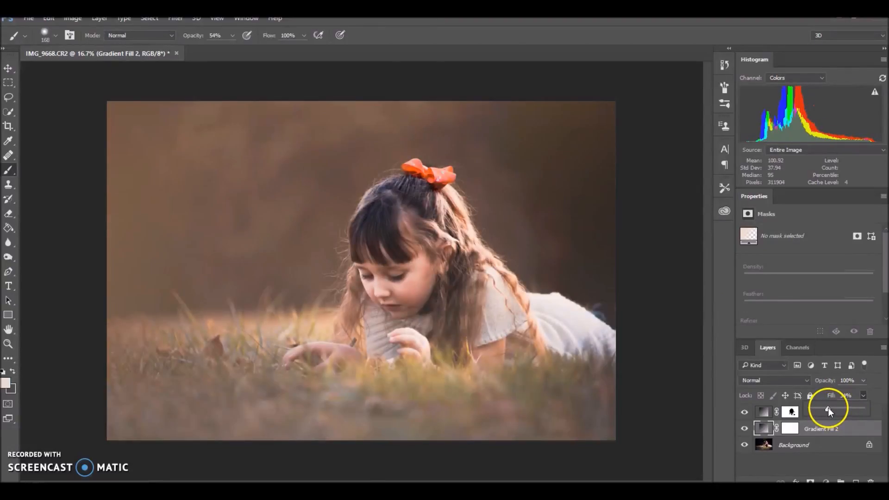
drag(832, 407, 835, 407)
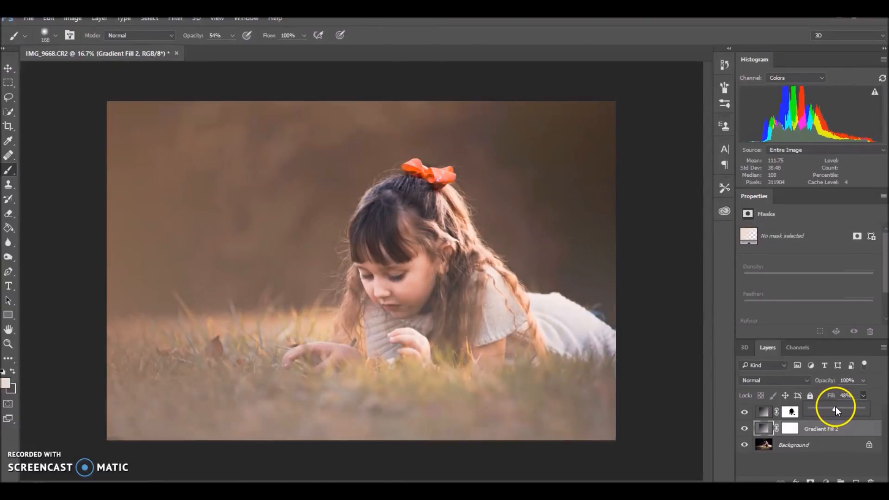
Paint black at 54% opacity on the new gradient layer's mask over the girl's face, hair and upper body.
click(790, 428)
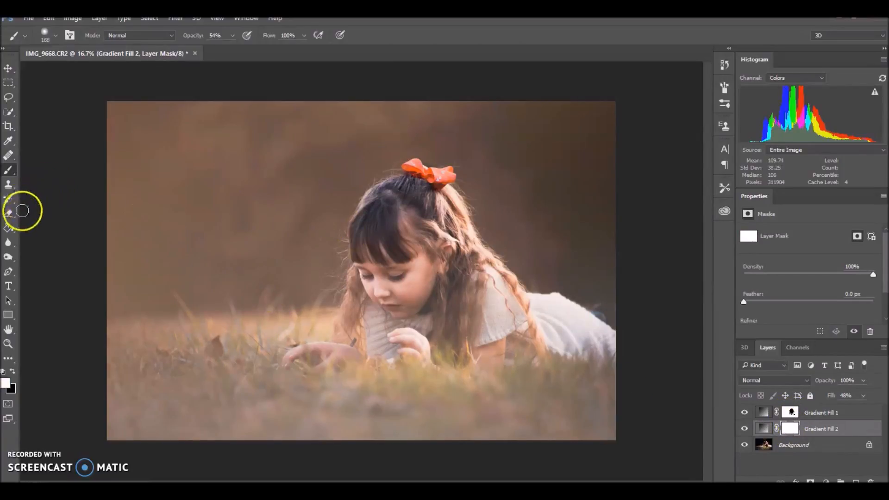
click(13, 371)
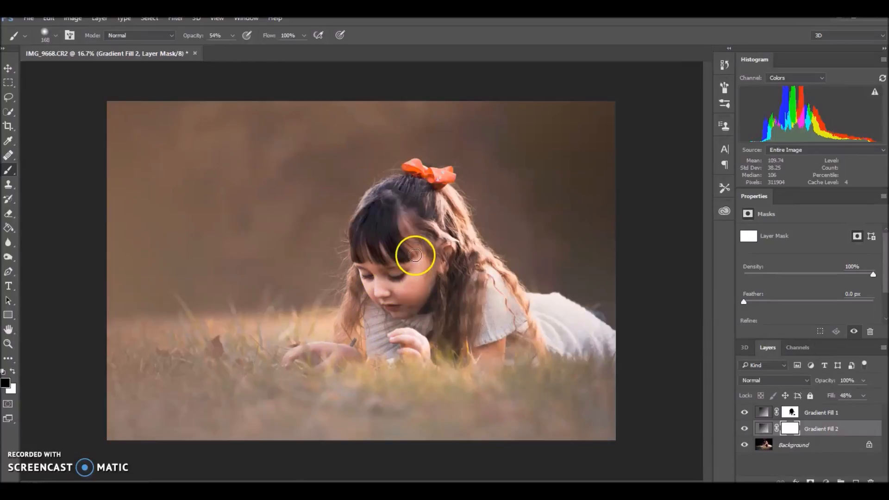
mouse_move(429, 250)
mouse_down()
mouse_move(445, 284)
mouse_move(432, 302)
mouse_move(444, 299)
mouse_up()
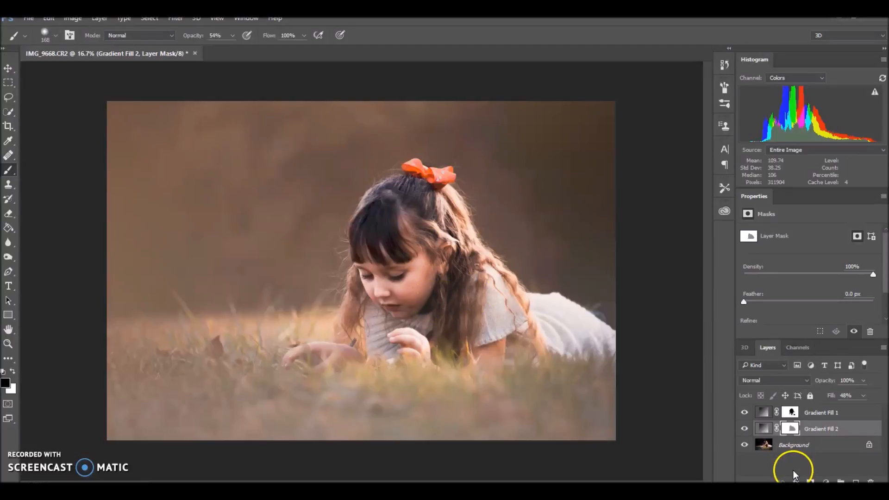
Hide and show both gradient layers to compare the photo with and without the glow.
click(744, 428)
click(744, 413)
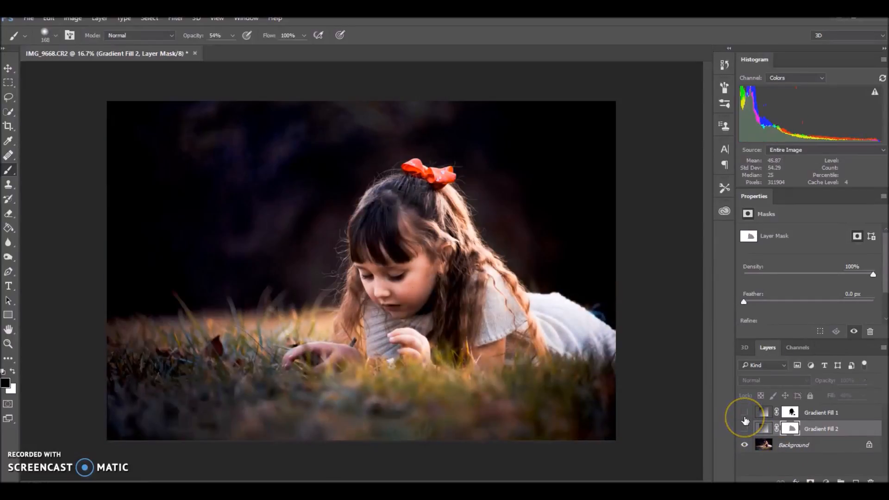
click(744, 413)
click(744, 428)
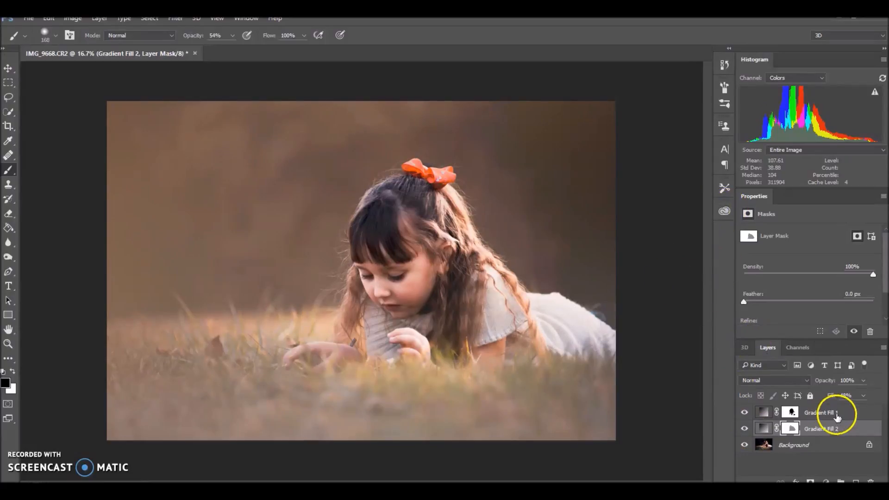
Set the fill of the lower gradient layer to 33% and that of the upper gradient layer to 45%.
click(867, 397)
drag(853, 407, 848, 409)
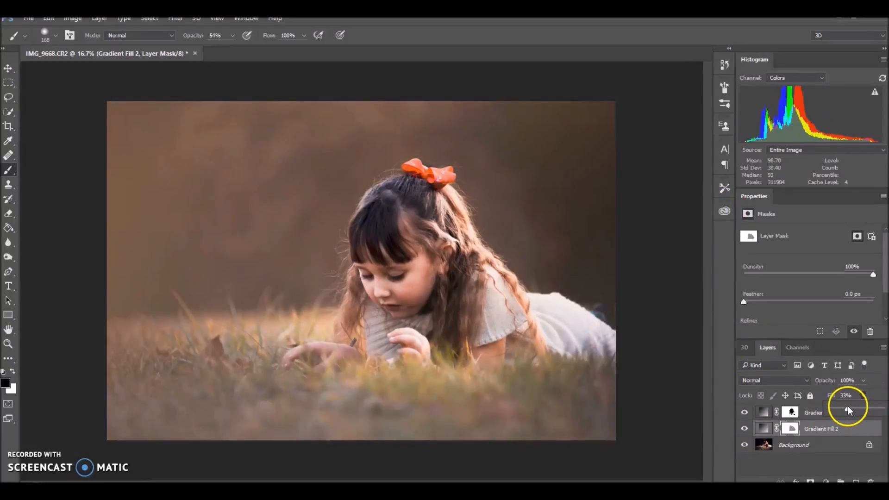
click(813, 411)
click(863, 396)
mouse_move(853, 402)
mouse_down()
mouse_move(811, 409)
mouse_move(873, 408)
mouse_move(812, 412)
mouse_move(857, 412)
mouse_up()
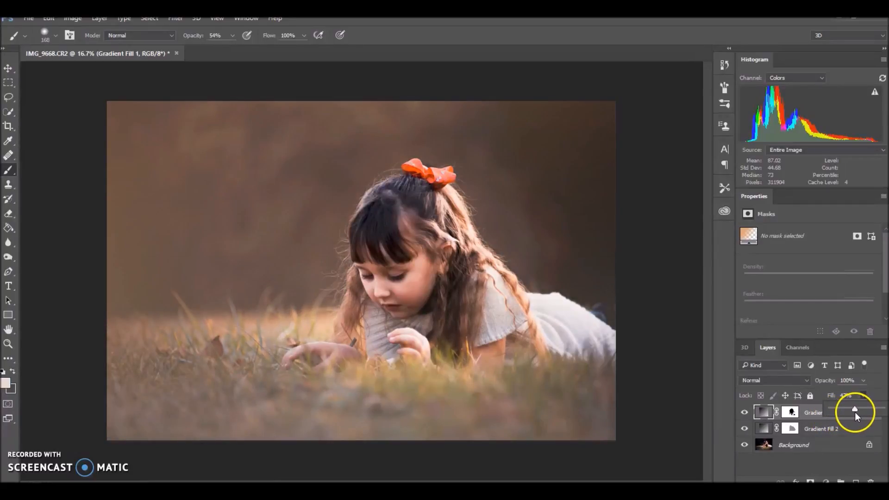
drag(852, 412, 854, 411)
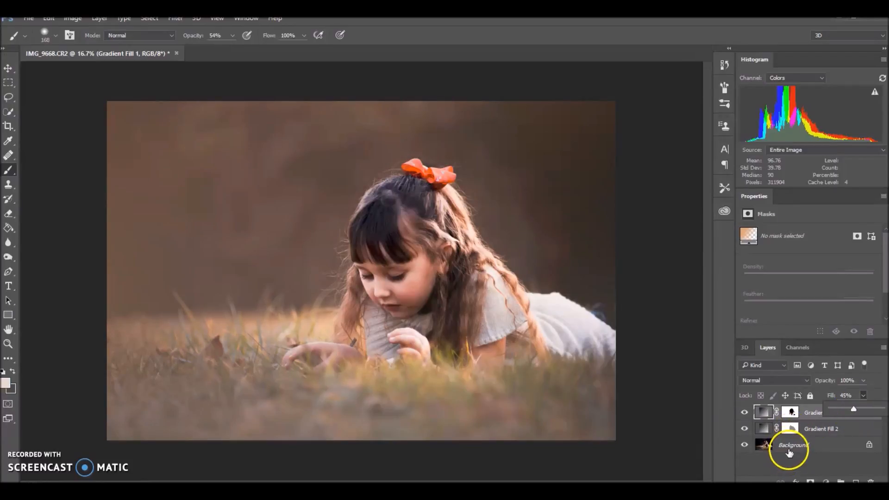
click(829, 443)
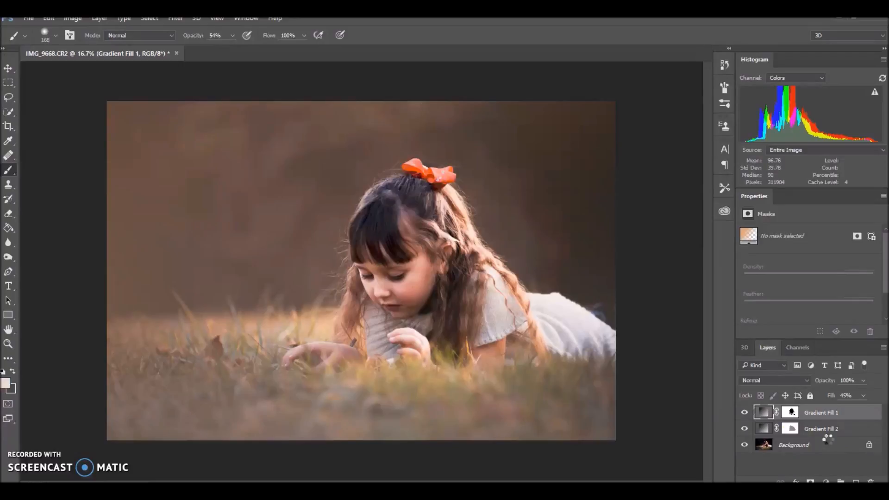
Stamp all visible layers into a new merged layer at the top of the stack.
key(ctrl+alt+shift+e)
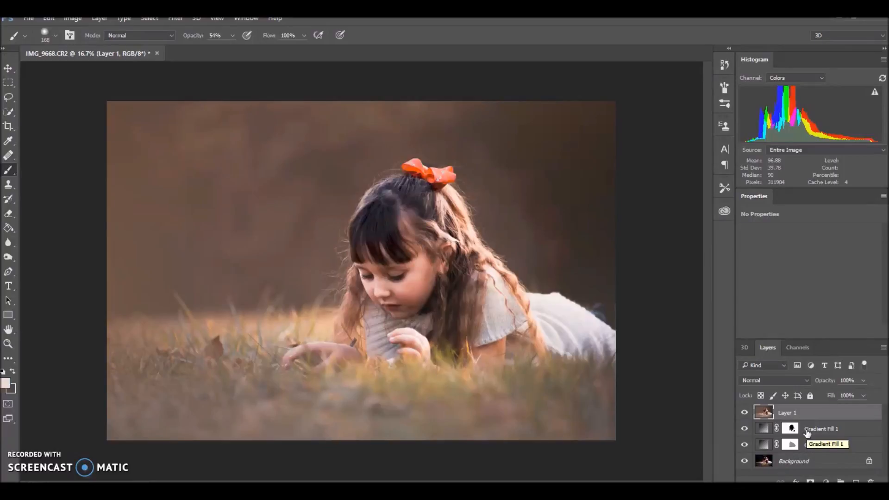
click(744, 413)
click(264, 147)
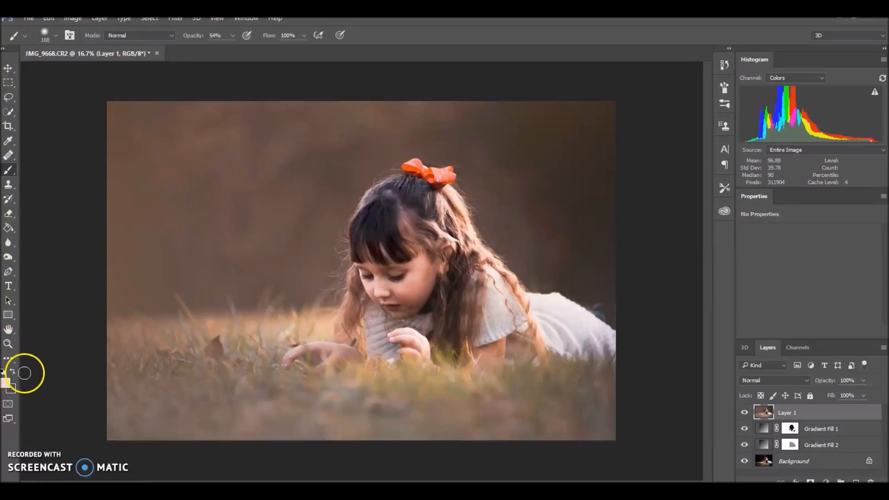
Lighten the skin of the girl's face on the merged layer with the Dodge tool, Midtones range and 9% exposure.
click(8, 344)
click(42, 35)
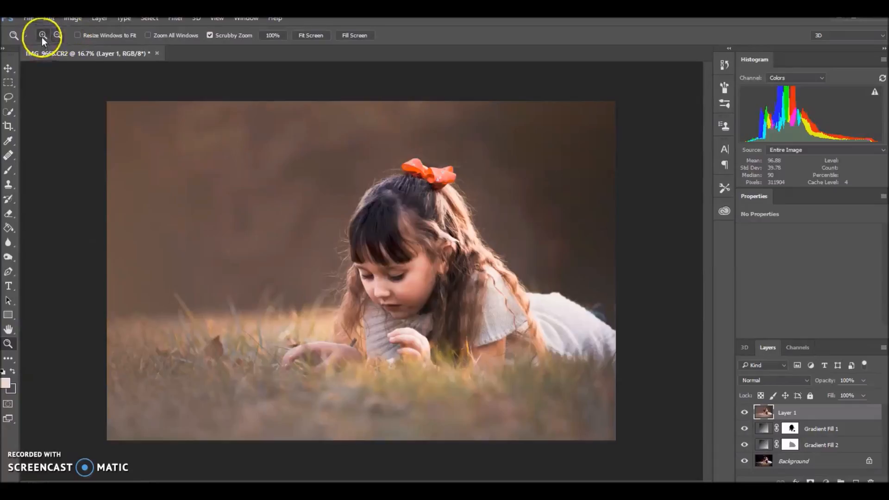
click(419, 300)
click(392, 287)
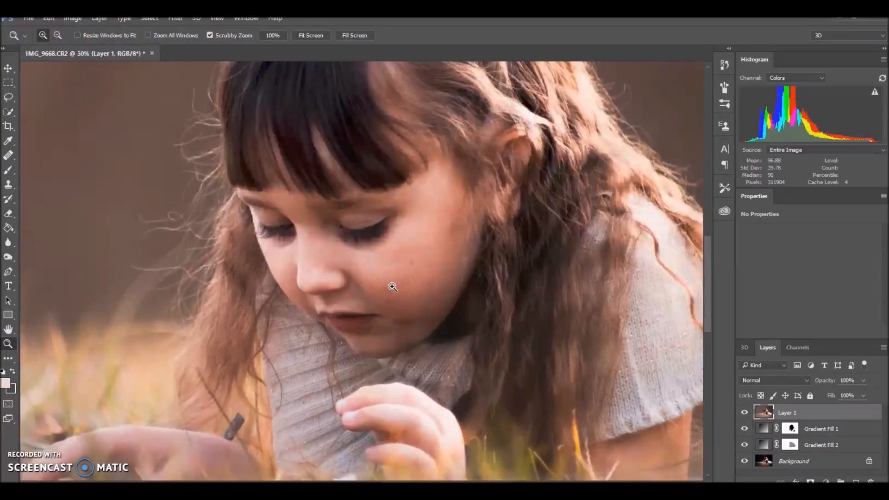
click(8, 256)
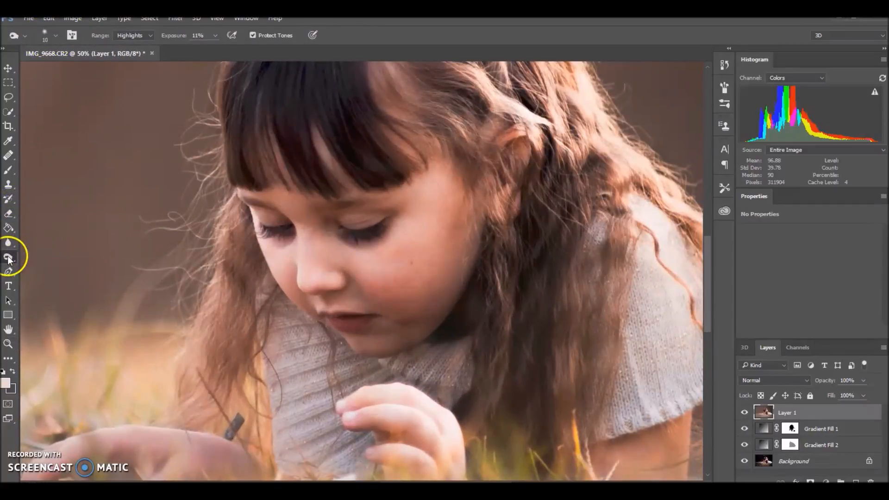
click(44, 258)
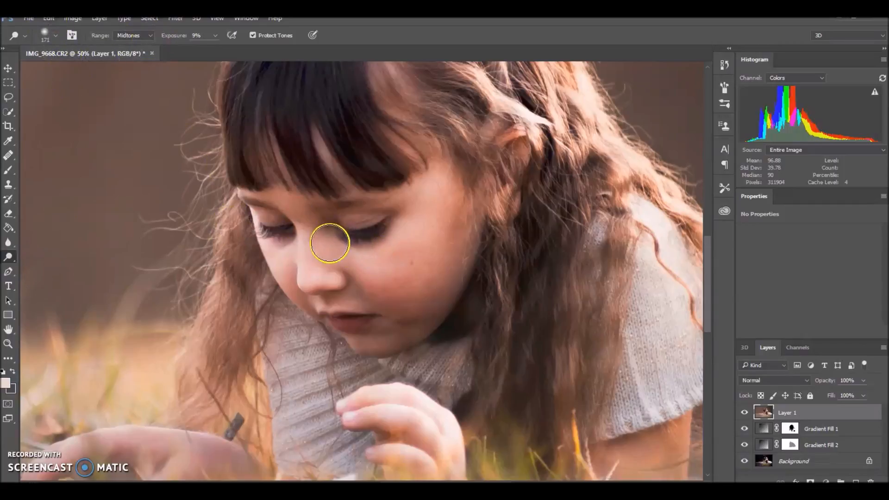
drag(371, 260, 389, 270)
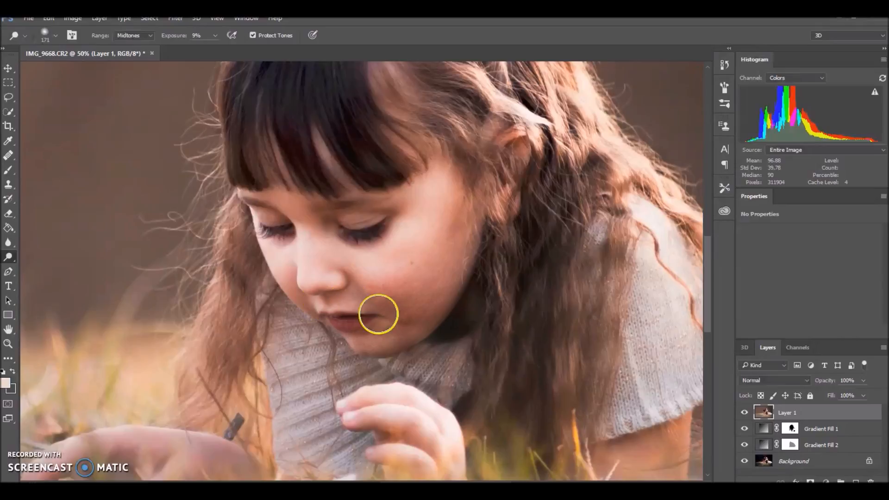
click(3, 345)
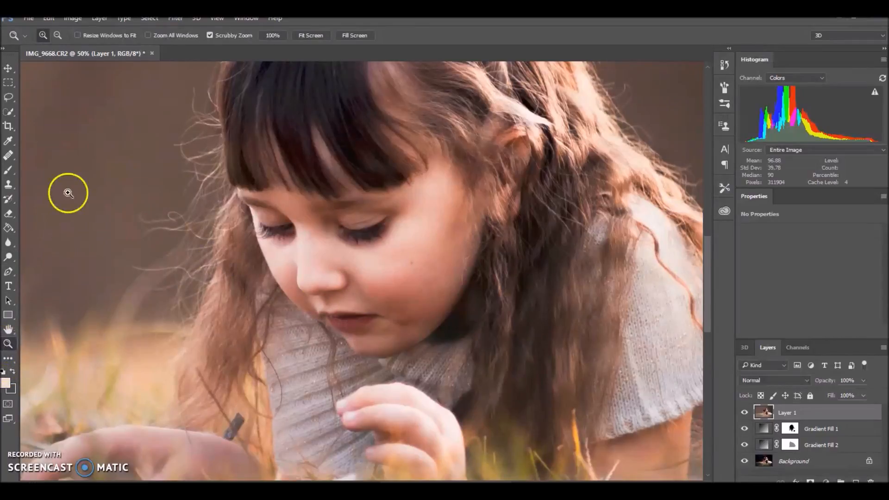
click(57, 35)
click(205, 221)
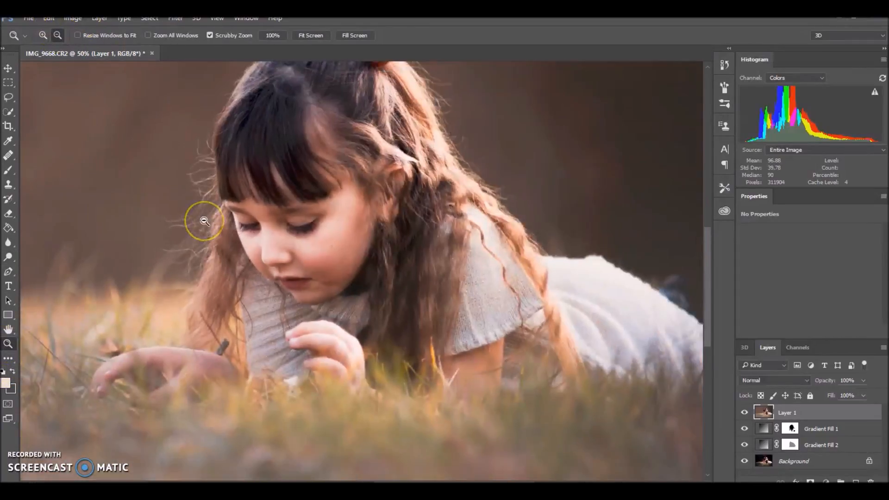
click(205, 221)
click(205, 221)
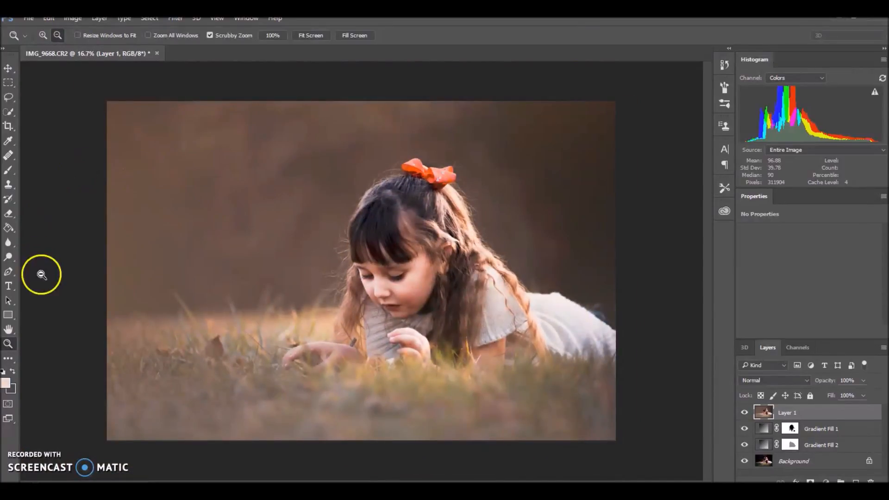
click(8, 257)
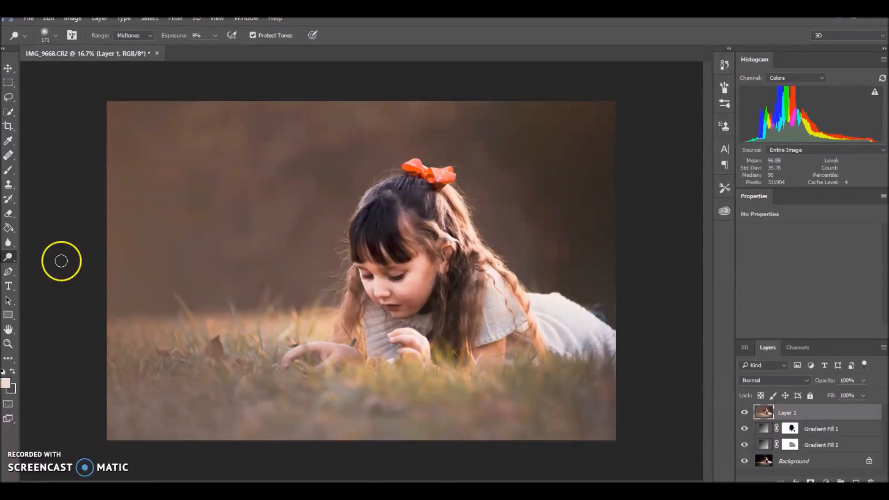
Darken the girl's eyelashes and eyebrows with the Burn tool, using a 40 px brush, Midtones range and 11% exposure.
click(8, 344)
click(386, 269)
drag(386, 269, 416, 304)
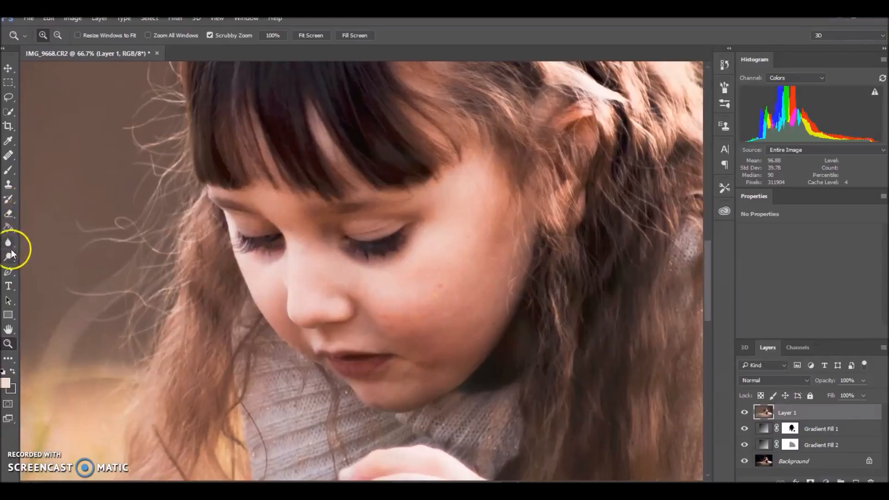
click(10, 255)
click(37, 267)
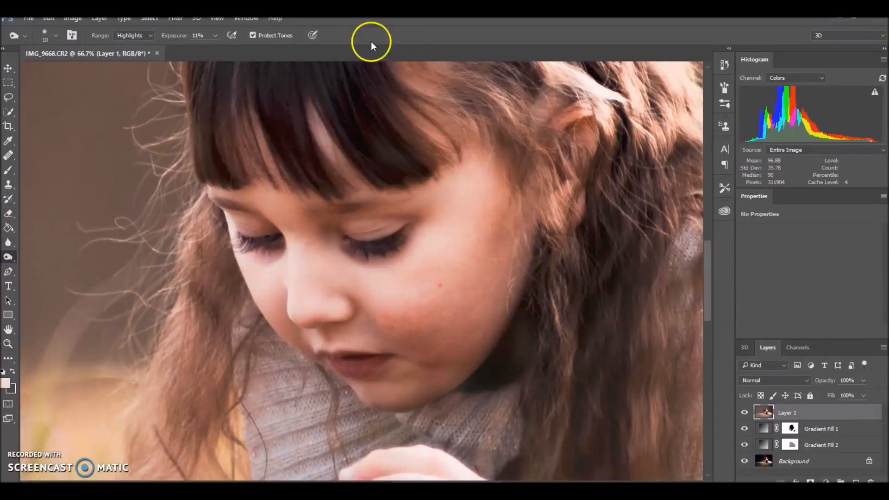
click(56, 34)
click(74, 71)
click(151, 36)
click(134, 52)
mouse_move(354, 240)
mouse_down()
mouse_move(387, 245)
mouse_move(392, 235)
mouse_move(352, 245)
mouse_move(399, 247)
mouse_move(364, 253)
mouse_move(397, 246)
mouse_move(398, 238)
mouse_move(361, 246)
mouse_up()
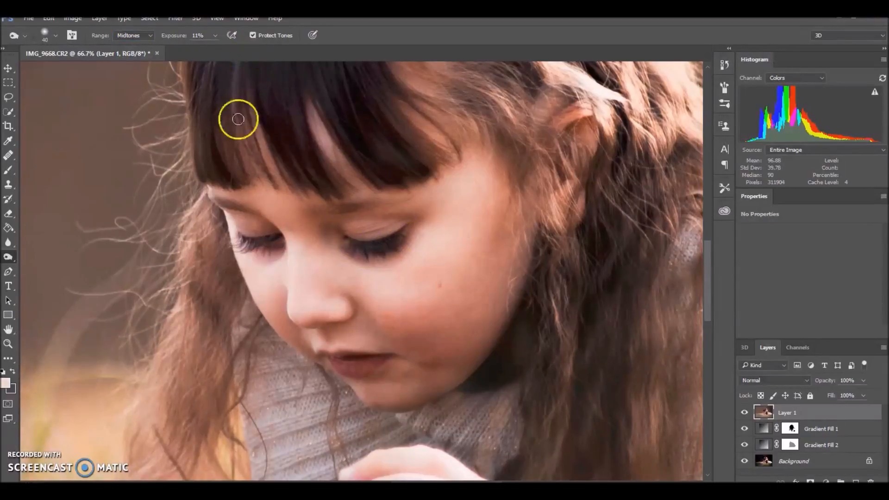
mouse_move(262, 242)
mouse_down()
mouse_move(231, 238)
mouse_move(273, 244)
mouse_move(232, 244)
mouse_move(264, 239)
mouse_up()
mouse_move(246, 211)
mouse_down()
mouse_move(201, 197)
mouse_move(292, 218)
mouse_move(421, 197)
mouse_up()
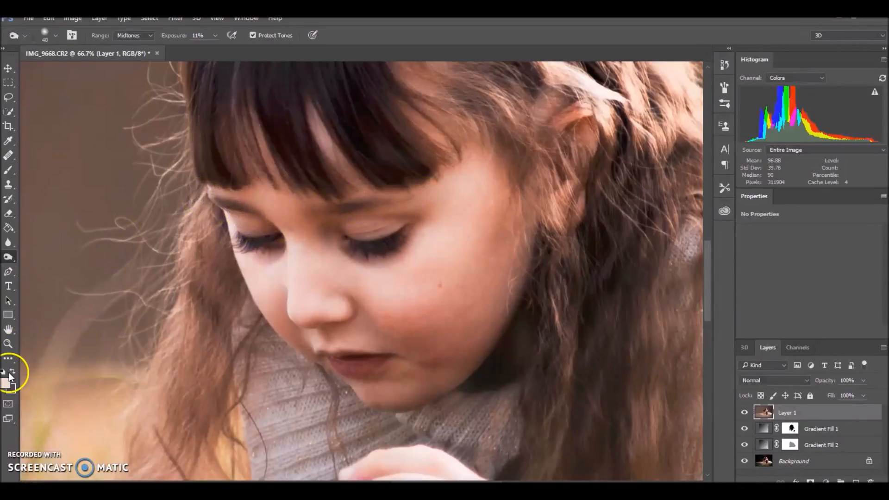
Lighten the girl's hair on the merged layer with the Dodge tool, using a 228 px brush, Midtones range and 9% exposure.
click(8, 344)
click(58, 36)
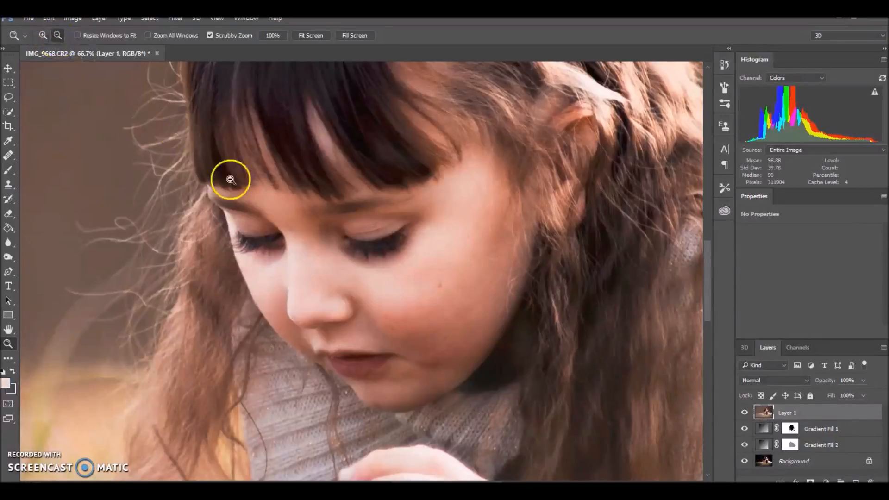
click(228, 175)
click(229, 176)
click(230, 180)
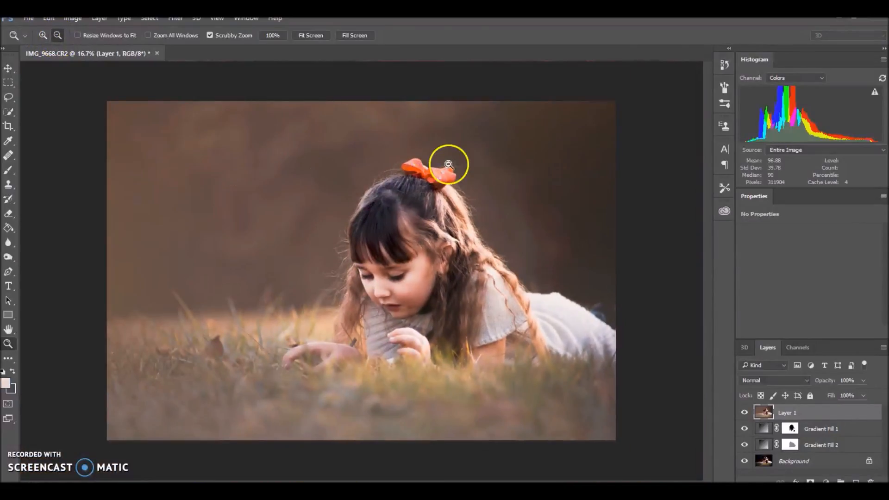
click(8, 259)
click(35, 257)
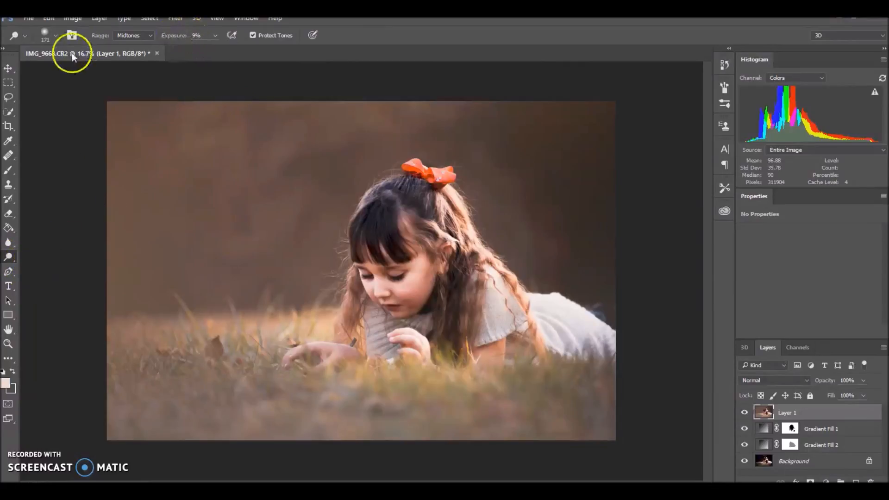
click(49, 35)
click(114, 68)
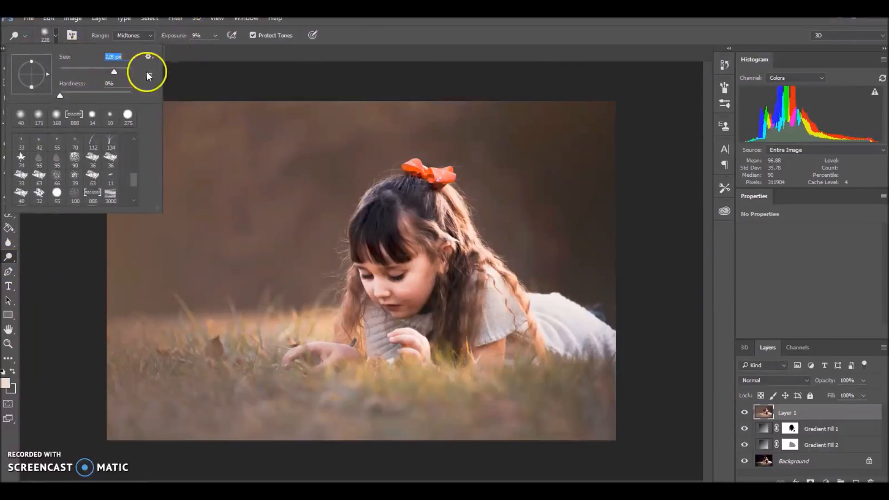
mouse_move(429, 223)
mouse_down()
mouse_move(403, 180)
mouse_move(445, 208)
mouse_move(437, 225)
mouse_move(452, 250)
mouse_move(435, 225)
mouse_move(463, 270)
mouse_move(465, 315)
mouse_move(465, 270)
mouse_move(455, 306)
mouse_move(448, 268)
mouse_move(437, 333)
mouse_move(437, 323)
mouse_move(457, 263)
mouse_move(448, 360)
mouse_move(474, 248)
mouse_move(463, 325)
mouse_move(469, 232)
mouse_move(447, 350)
mouse_move(440, 318)
mouse_move(475, 279)
mouse_move(472, 336)
mouse_move(411, 286)
mouse_move(375, 289)
mouse_move(350, 278)
mouse_move(344, 349)
mouse_move(383, 185)
mouse_move(359, 240)
mouse_move(355, 255)
mouse_move(390, 181)
mouse_move(405, 218)
mouse_move(401, 172)
mouse_move(476, 259)
mouse_move(474, 327)
mouse_move(452, 276)
mouse_move(440, 325)
mouse_move(460, 254)
mouse_move(525, 291)
mouse_move(474, 257)
mouse_move(440, 339)
mouse_up()
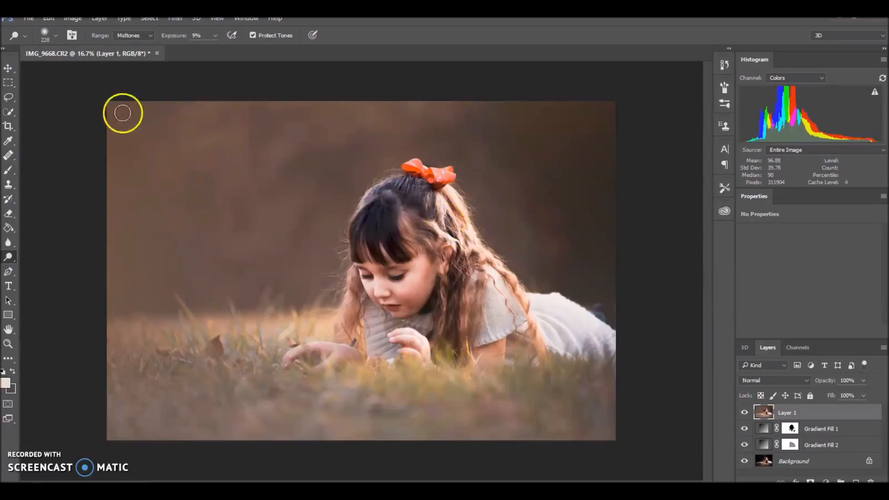
Lasso the orange hair bow and recolor it with a Hue/Saturation adjustment layer at Hue +22, Saturation -63 and Lightness +8.
click(8, 111)
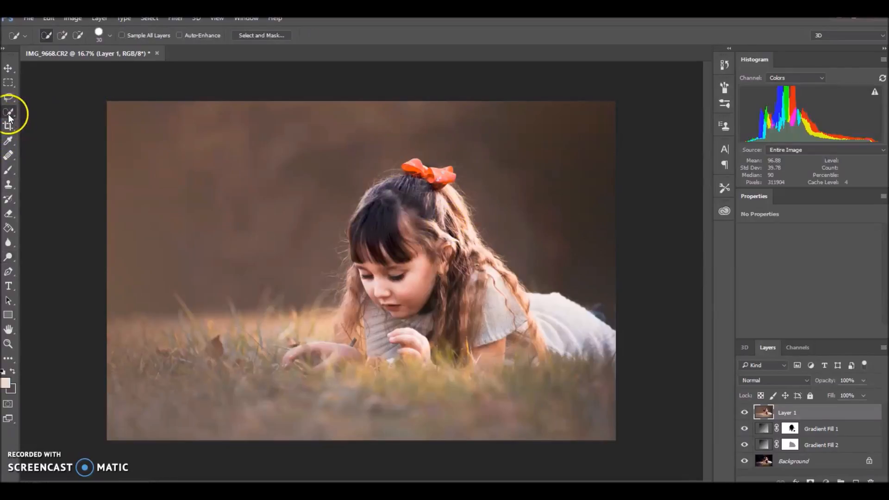
click(8, 97)
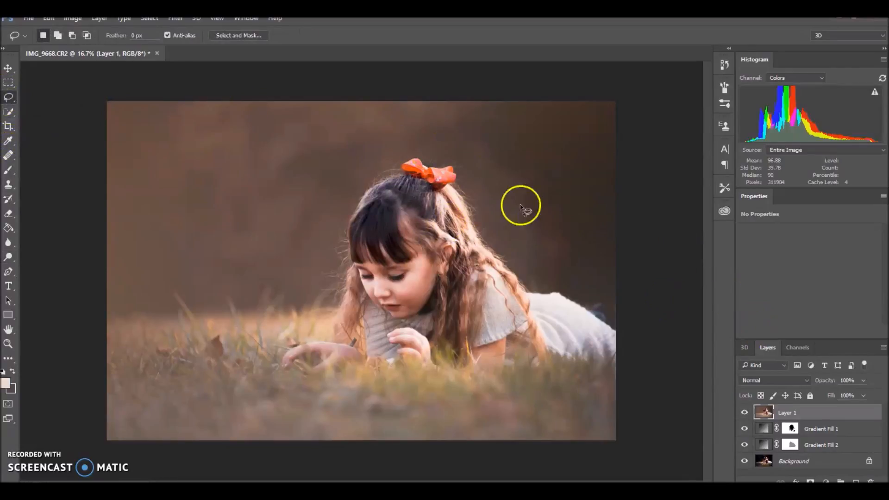
mouse_move(448, 153)
mouse_down()
mouse_move(397, 152)
mouse_move(397, 176)
mouse_move(450, 204)
mouse_move(470, 153)
mouse_move(422, 147)
mouse_up()
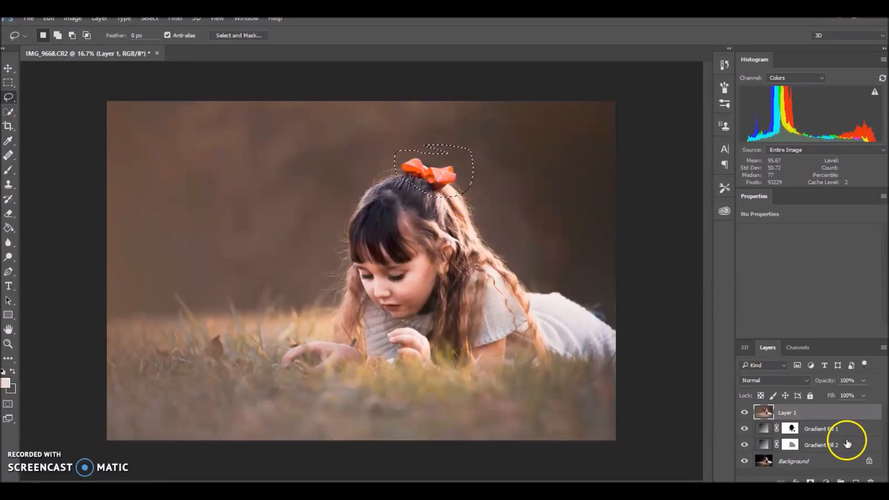
click(826, 480)
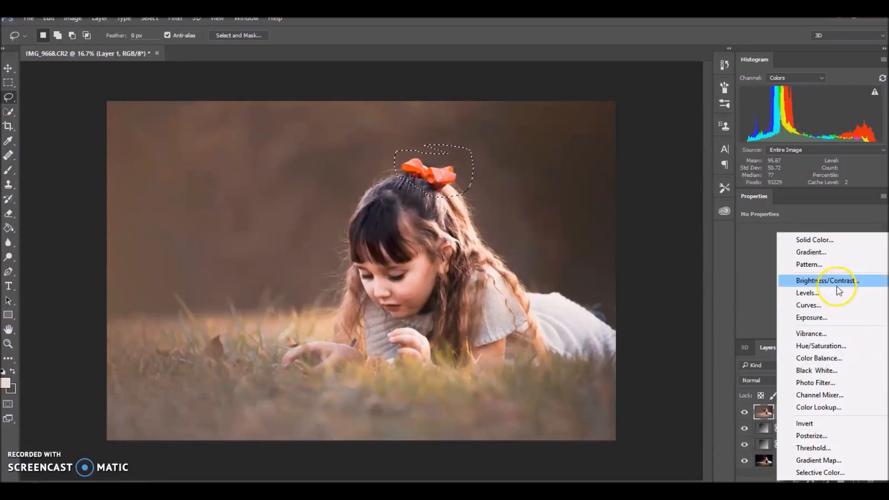
click(821, 349)
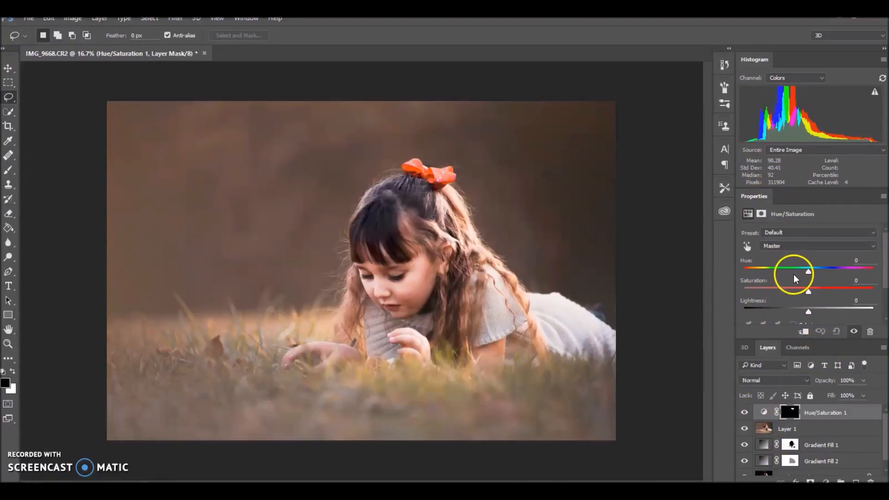
drag(806, 274, 774, 290)
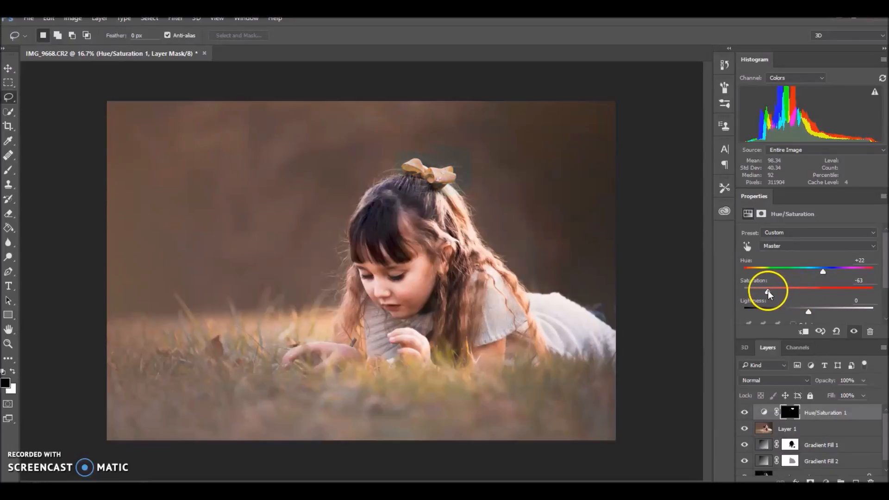
drag(808, 312, 813, 313)
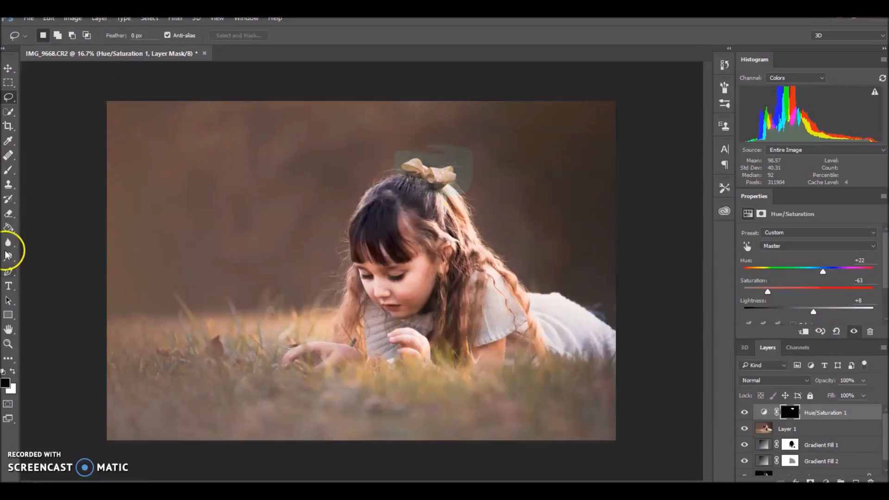
Paint black on the Hue/Saturation mask around the bow, raising the brush opacity to 100%, to remove the tint from background and hair.
click(9, 170)
mouse_move(425, 172)
mouse_down()
mouse_move(420, 190)
mouse_move(393, 167)
mouse_move(393, 153)
mouse_move(407, 149)
mouse_move(395, 160)
mouse_up()
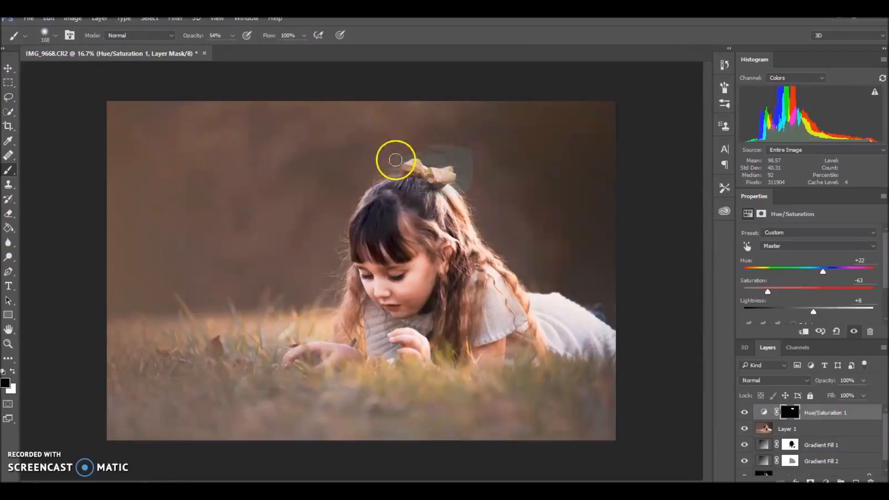
click(232, 35)
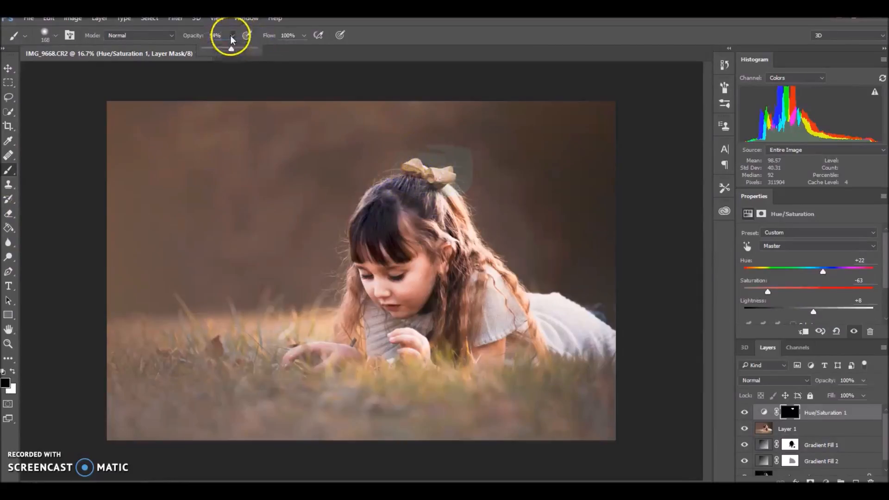
drag(232, 48, 280, 48)
mouse_move(436, 152)
mouse_down()
mouse_move(426, 149)
mouse_move(435, 159)
mouse_move(463, 153)
mouse_move(450, 132)
mouse_up()
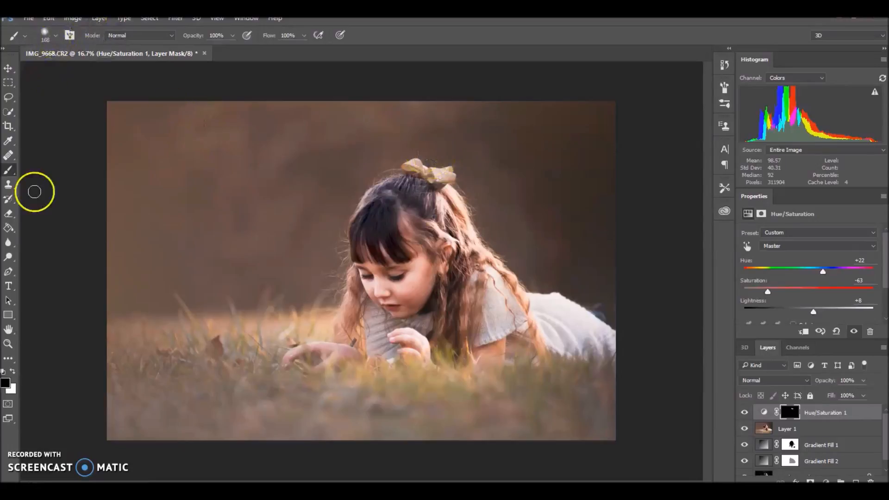
Paint white on the mask over the bow with a 32 px brush at 45% hardness to restore its recoloring.
click(12, 372)
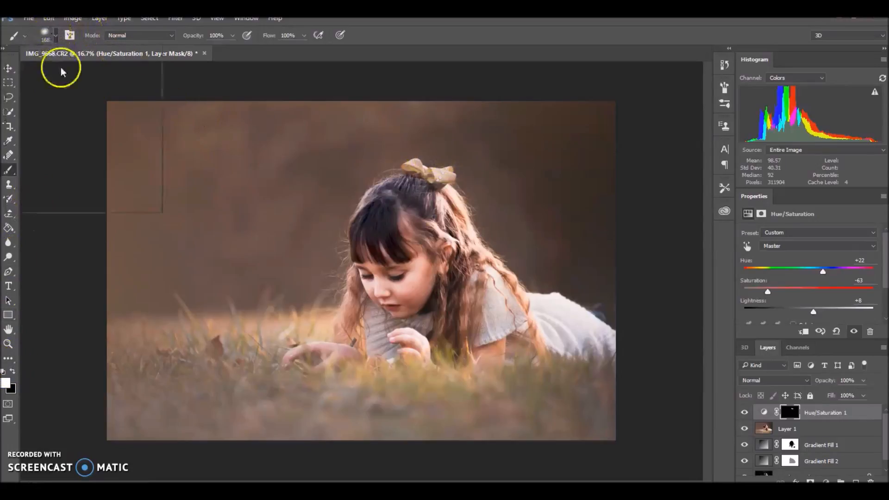
click(56, 35)
drag(77, 68, 71, 70)
drag(71, 96, 92, 93)
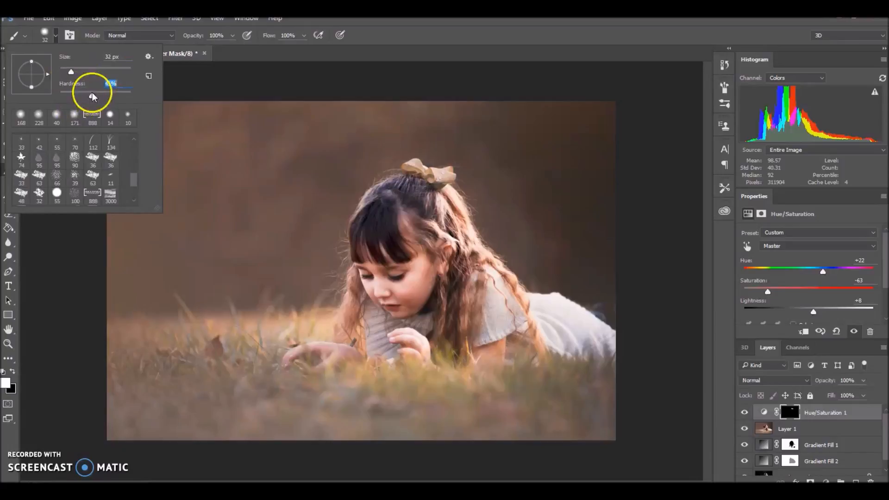
click(412, 163)
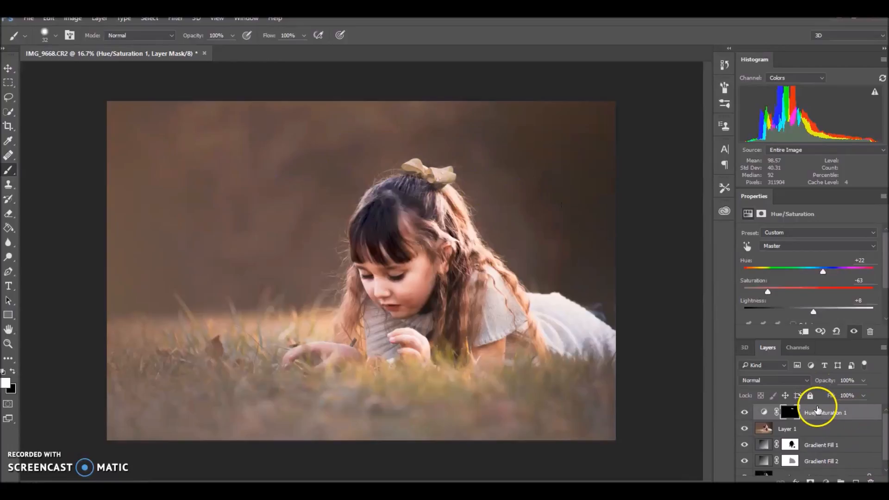
Set the Hue/Saturation layer's fill to 88% and stamp all visible layers into a new merged layer on top.
click(863, 396)
drag(846, 411, 854, 411)
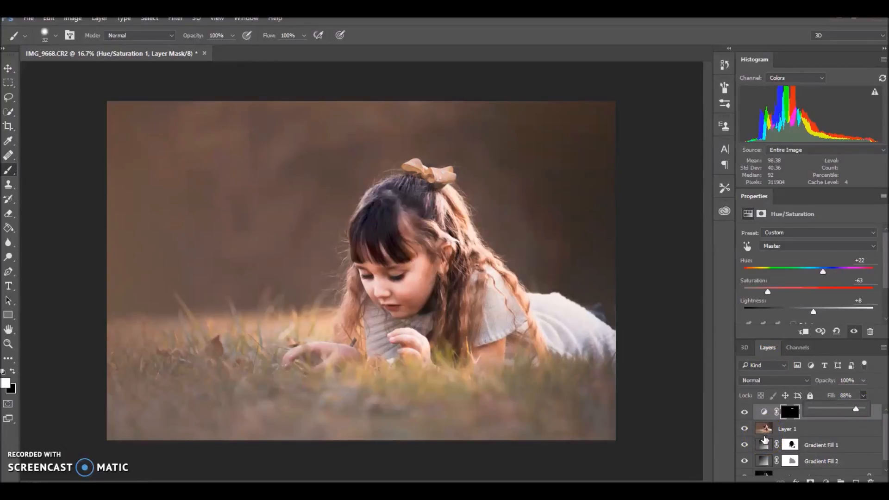
key(ctrl+shift+alt+e)
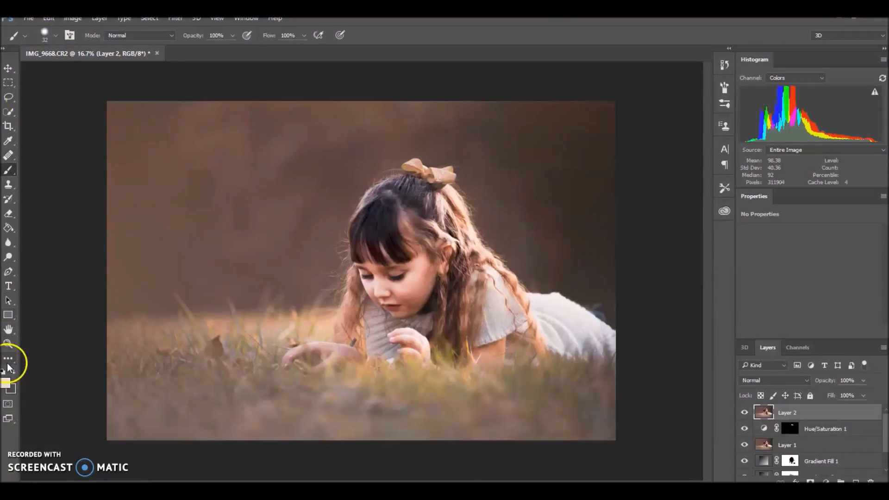
Set the foreground color to a light warm yellow, dcc693, based on a tone sampled from the grass.
click(6, 382)
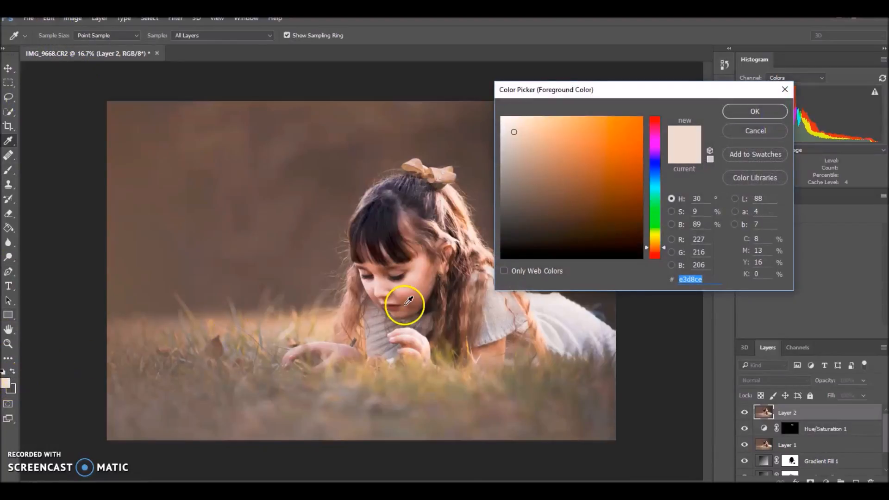
click(309, 314)
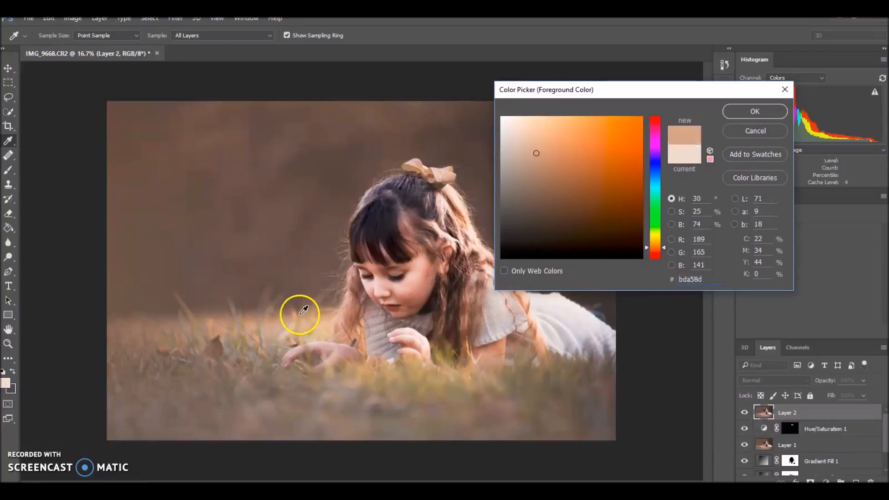
click(299, 309)
click(296, 310)
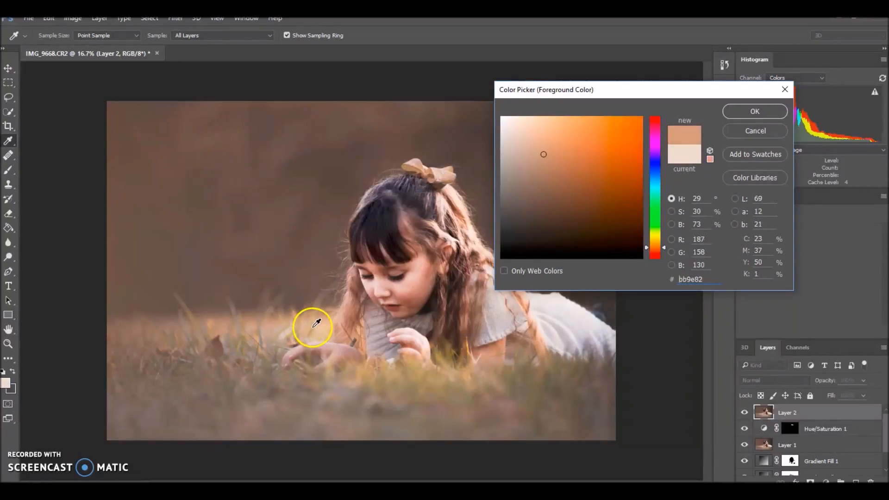
click(361, 372)
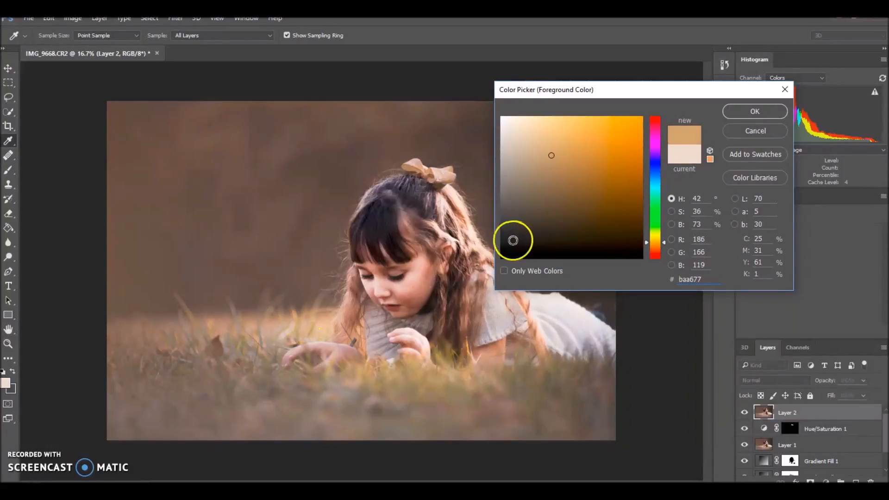
click(550, 142)
drag(547, 138, 547, 136)
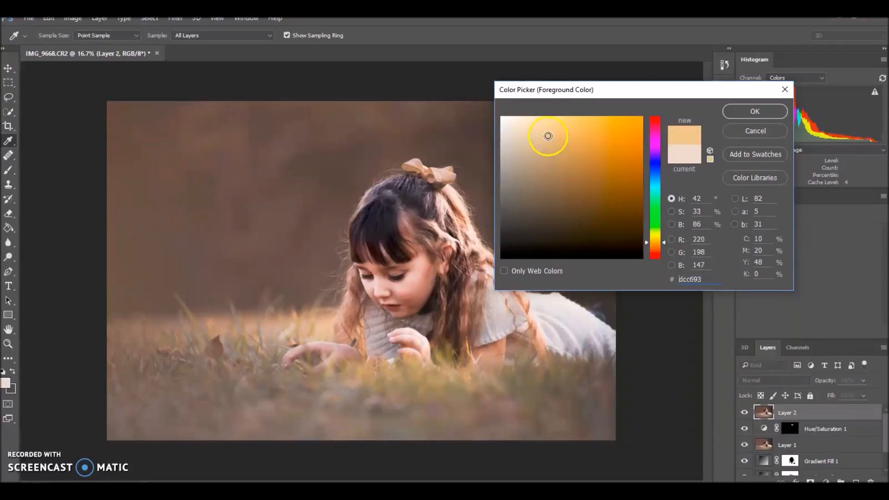
click(728, 113)
Choose the soft 256 px brush preset at the end of the preset list and set its size to 417 px.
click(54, 35)
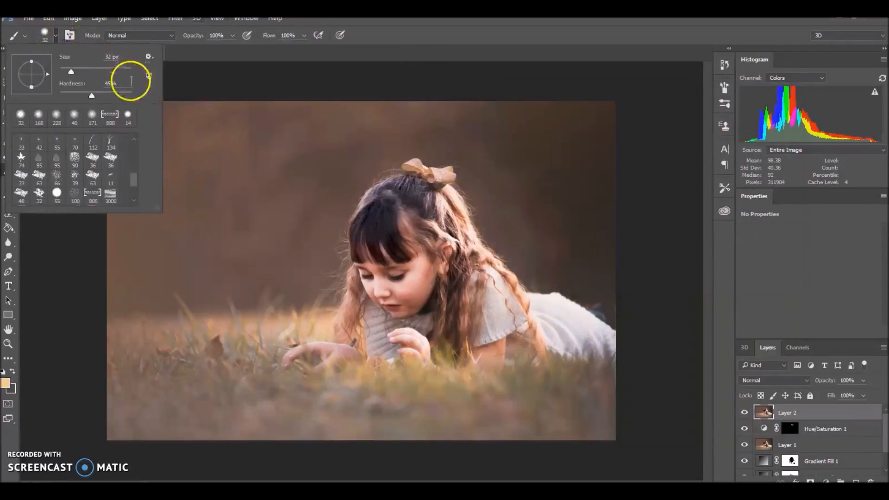
drag(133, 183, 133, 193)
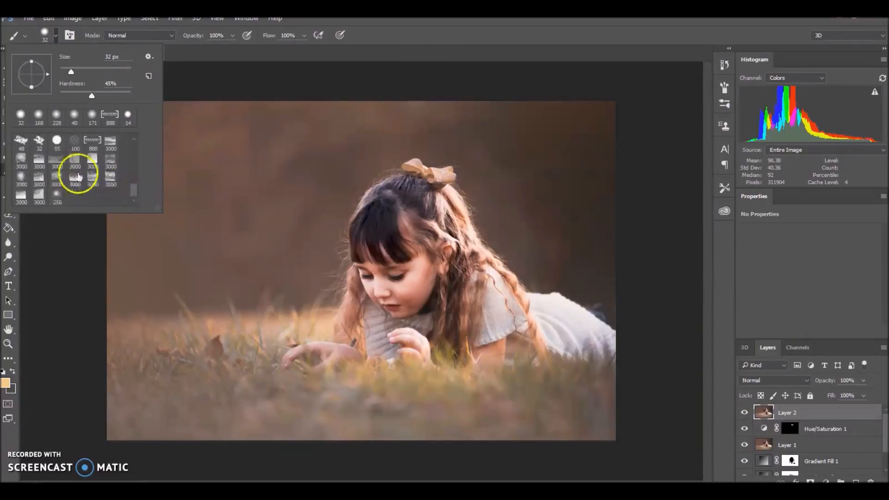
click(57, 197)
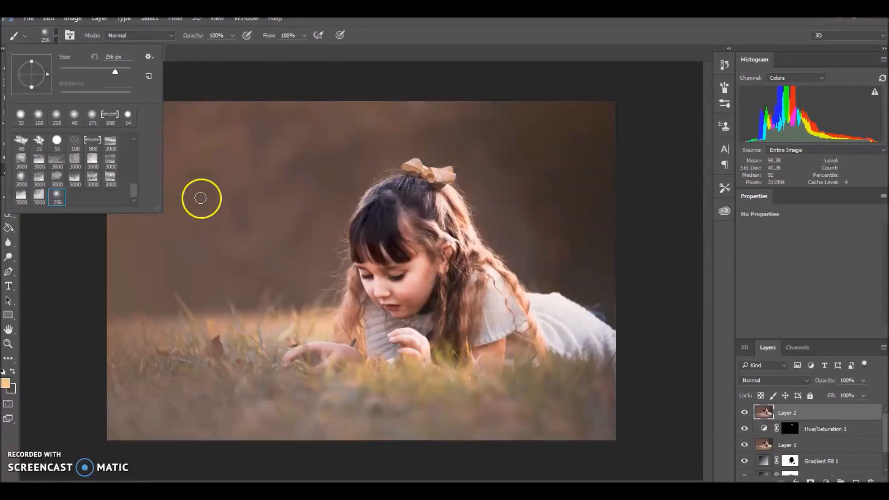
click(121, 70)
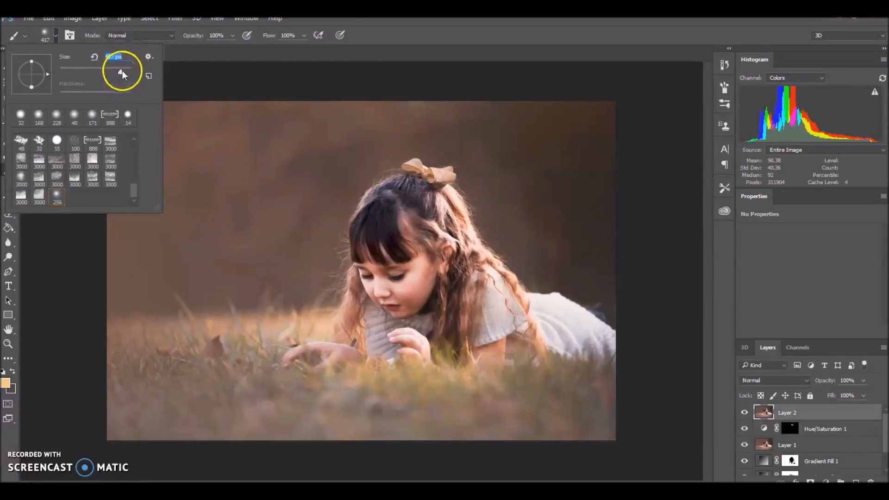
click(231, 37)
click(199, 48)
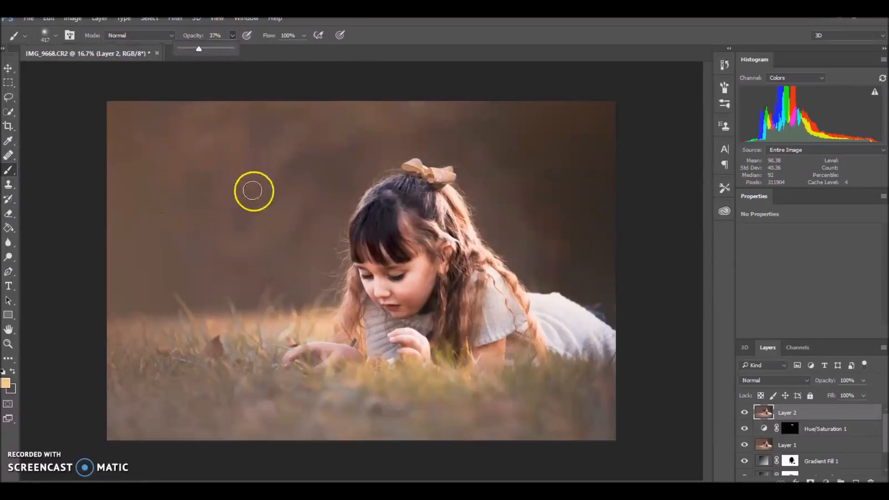
click(252, 189)
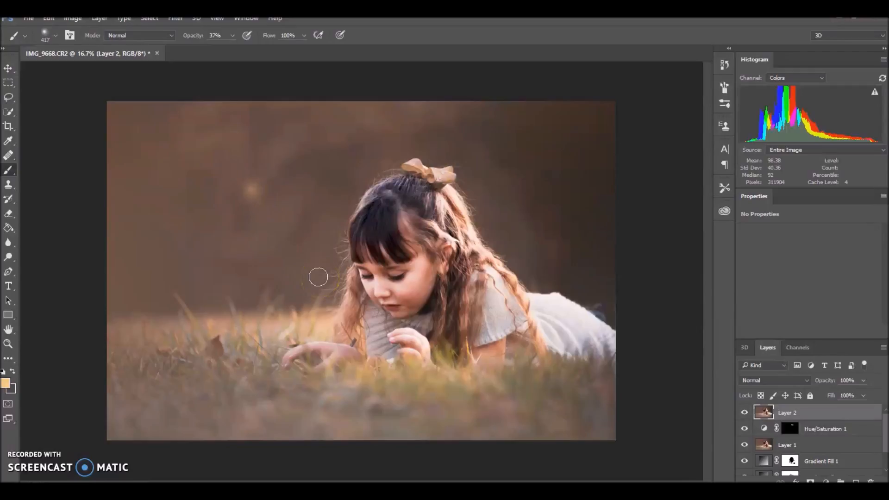
click(51, 21)
click(54, 27)
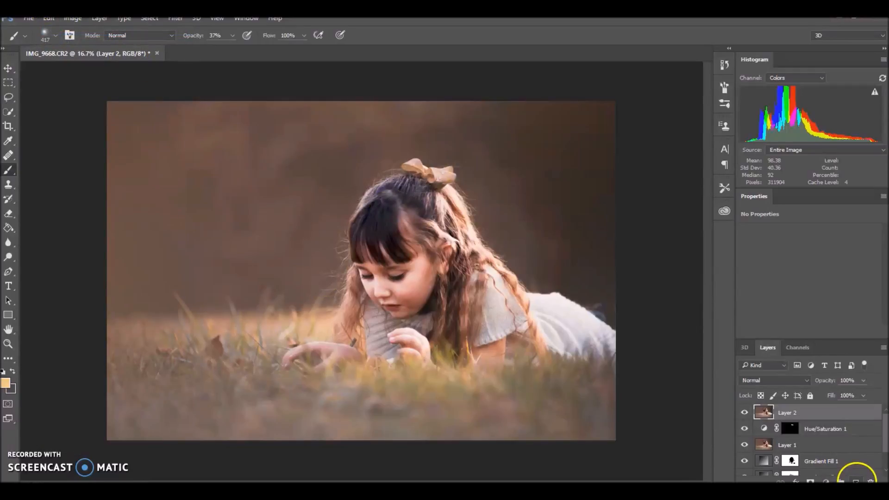
Add a new empty layer and paint one large glow spot at 82% brush opacity in the background in front of the girl.
click(856, 480)
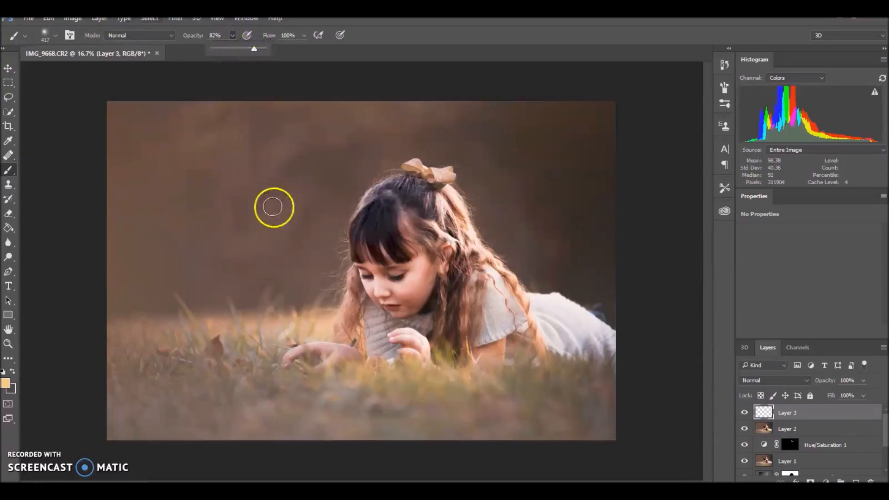
click(244, 176)
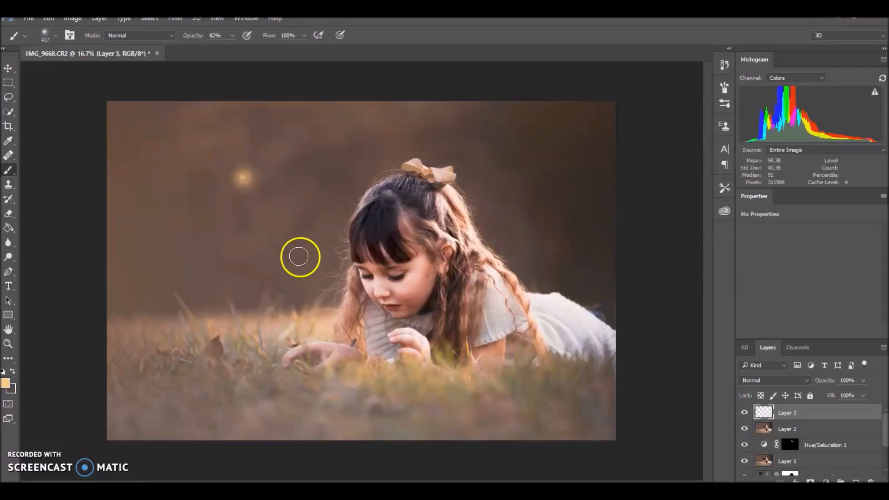
Reduce the brush size to 99 px and scatter small glow spots across the background, the grass edge and around the girl.
click(57, 36)
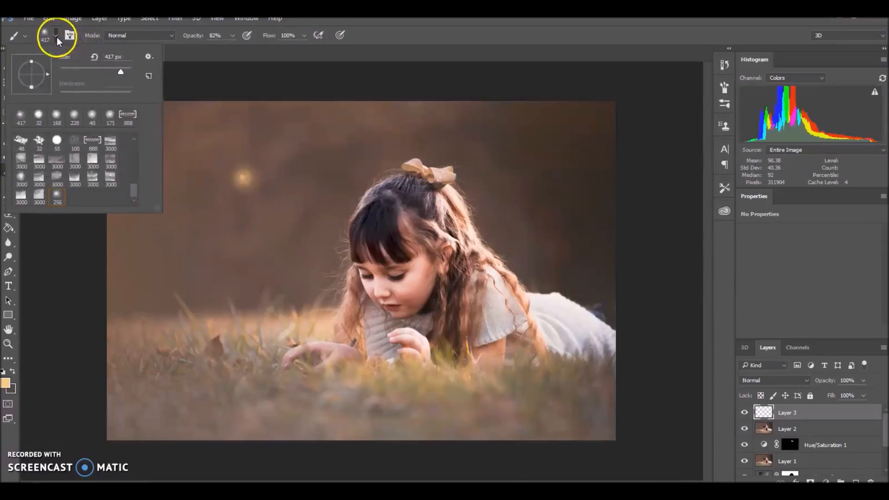
click(94, 71)
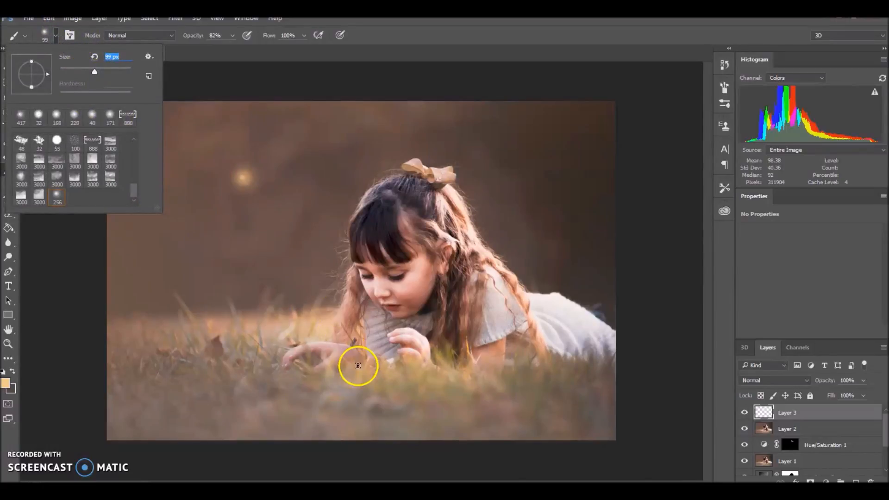
key(Return)
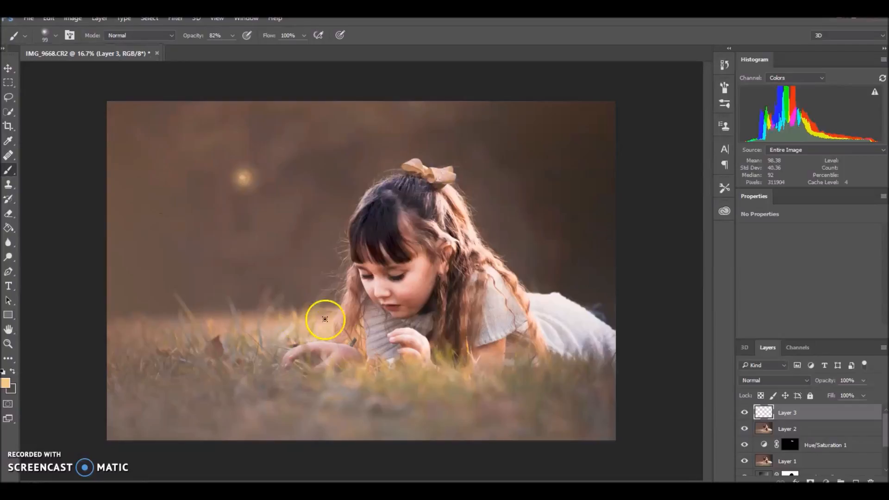
click(197, 277)
click(118, 202)
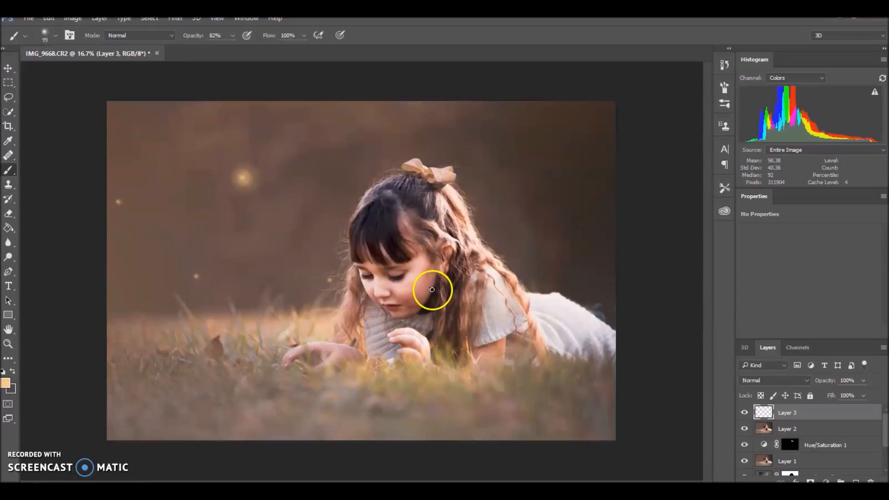
click(492, 168)
click(340, 152)
click(269, 276)
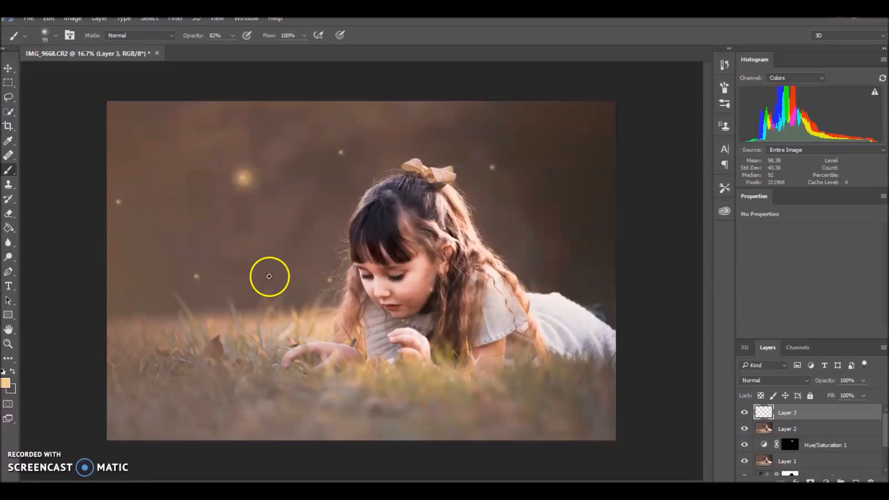
click(214, 320)
click(148, 101)
Set the brush size to 190 px and paint medium glow spots in the background's upper corners, beside the large glow and along the grass edge.
click(55, 35)
drag(102, 72, 111, 72)
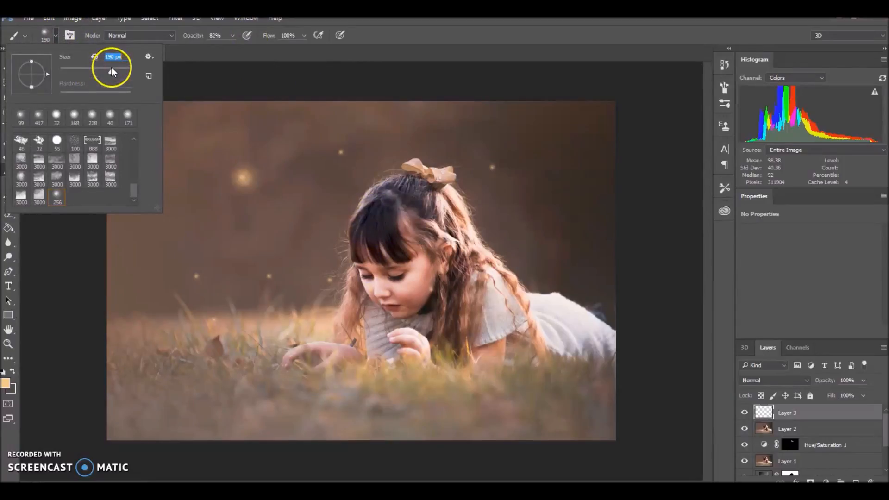
key(Return)
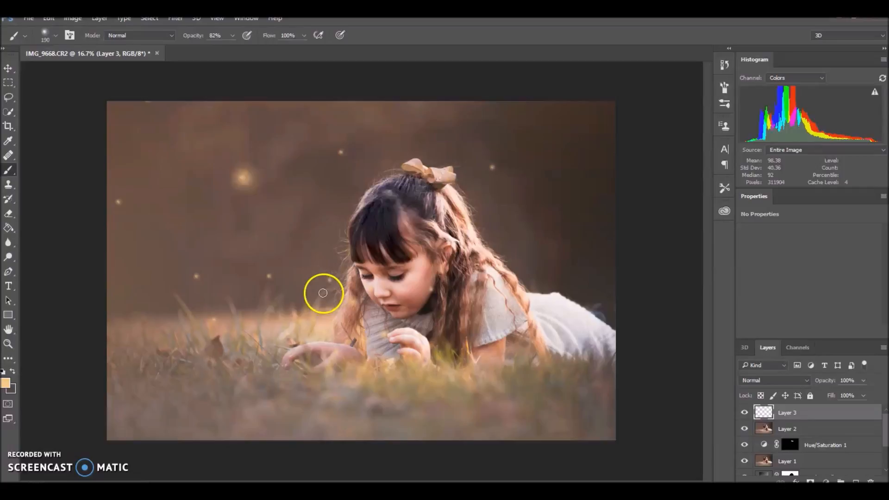
click(552, 124)
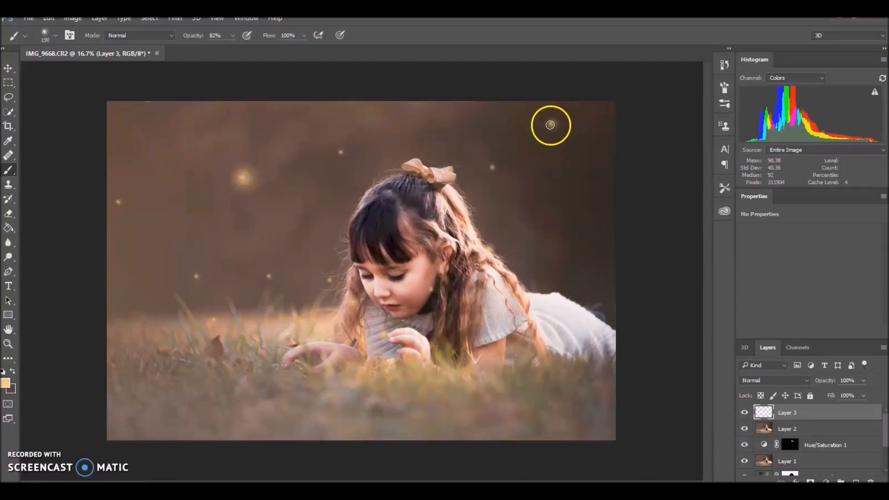
click(298, 158)
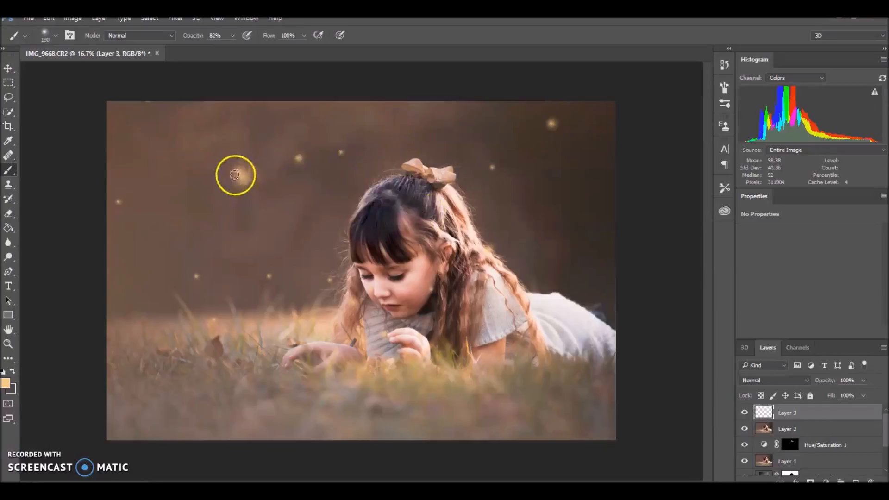
click(48, 18)
click(49, 28)
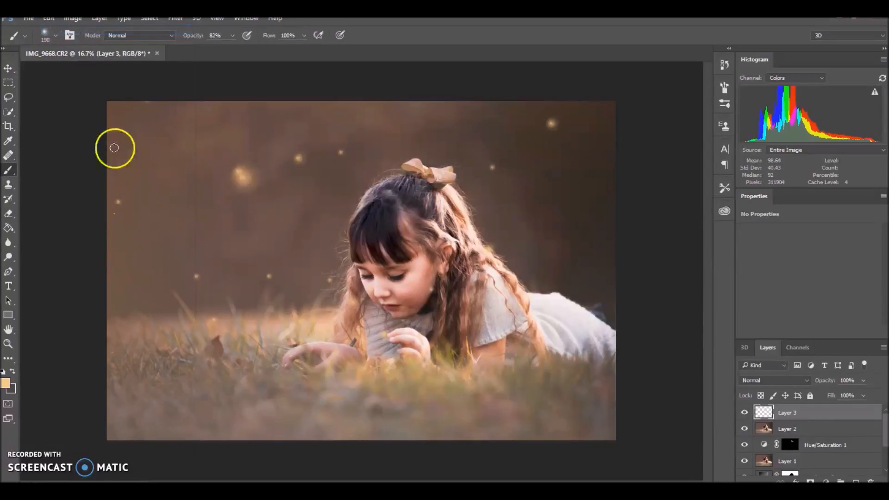
click(121, 116)
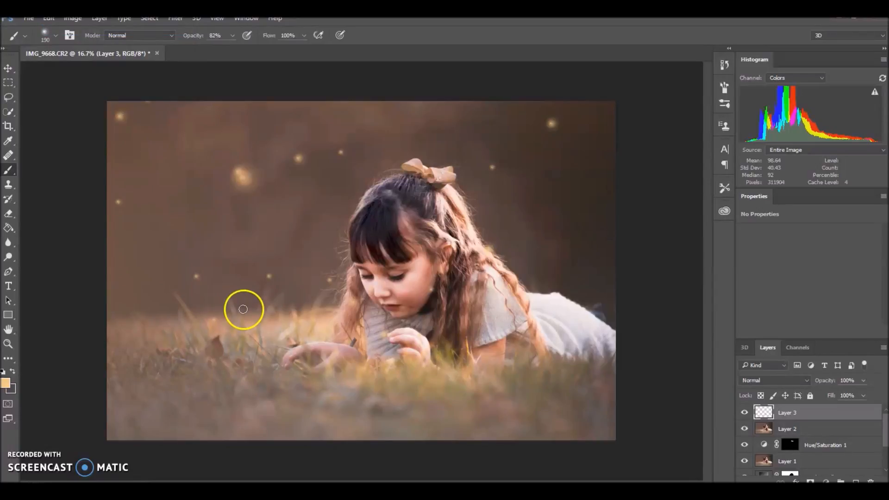
click(158, 318)
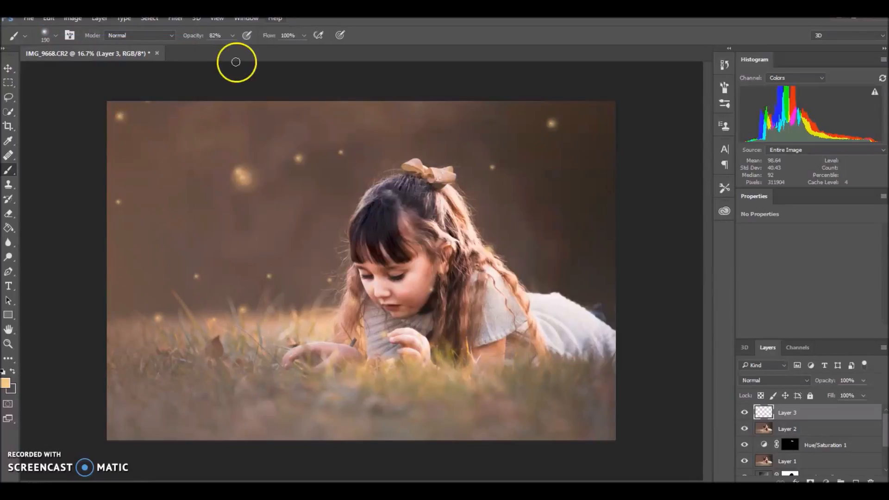
Lower the brush opacity to 15% and paint faint glow spots in the dark background.
click(231, 35)
click(197, 48)
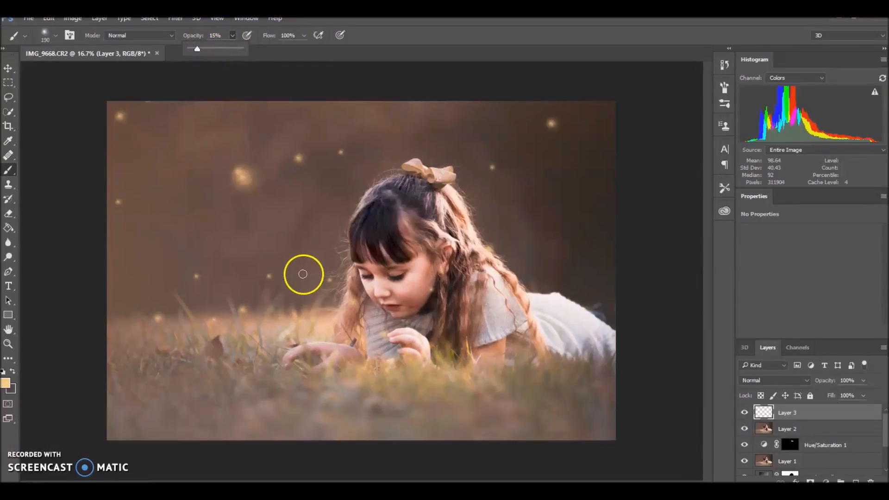
click(192, 198)
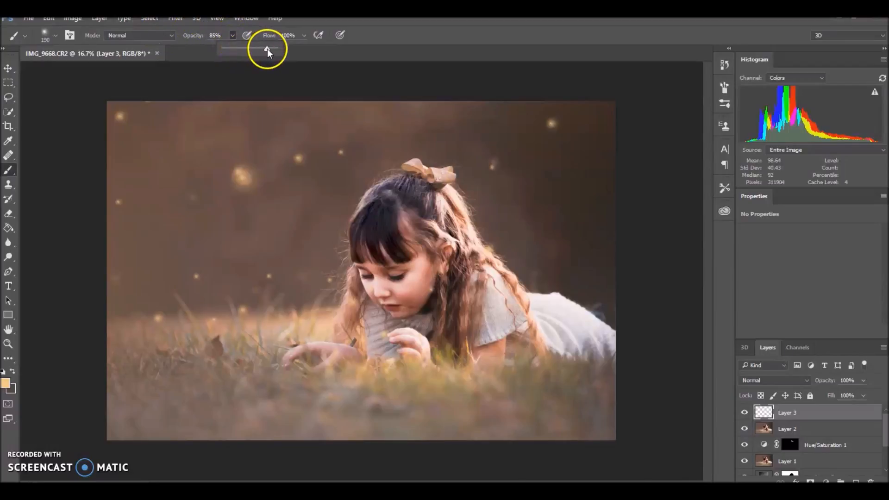
Set the brush to 65% opacity and 45 px, and dot tiny glow specks across the background on both sides of the girl.
drag(256, 50, 257, 49)
click(54, 37)
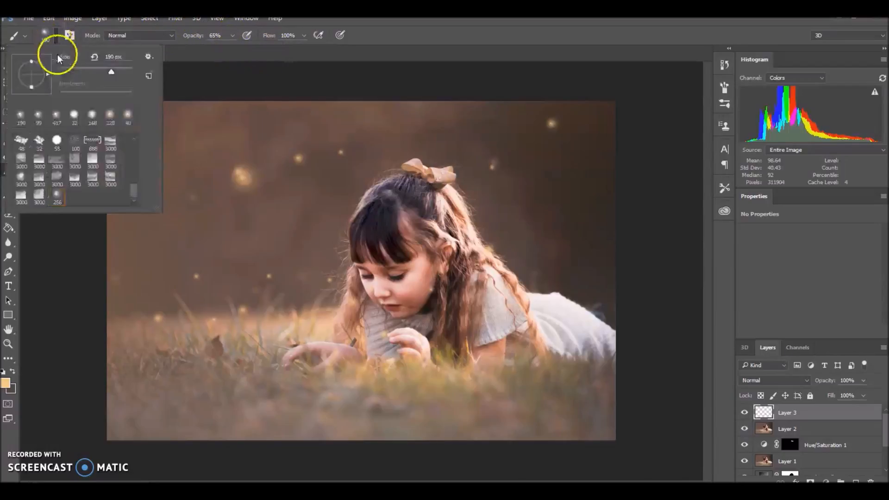
click(76, 68)
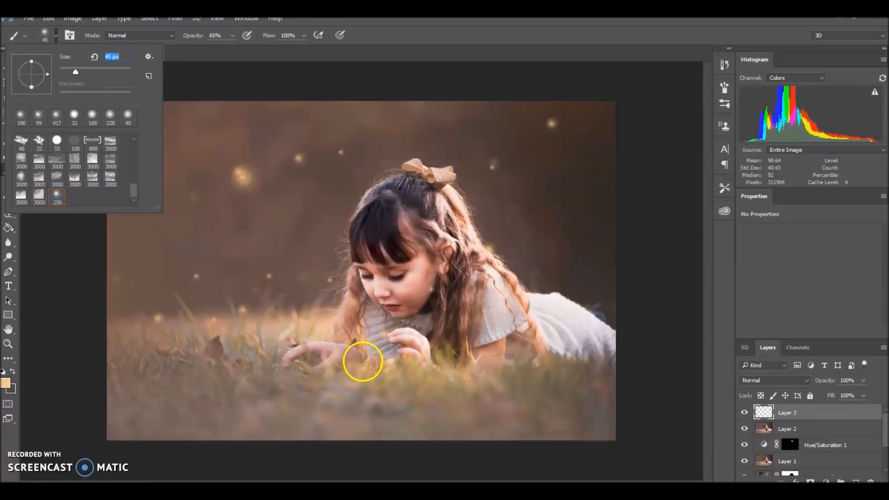
key(Return)
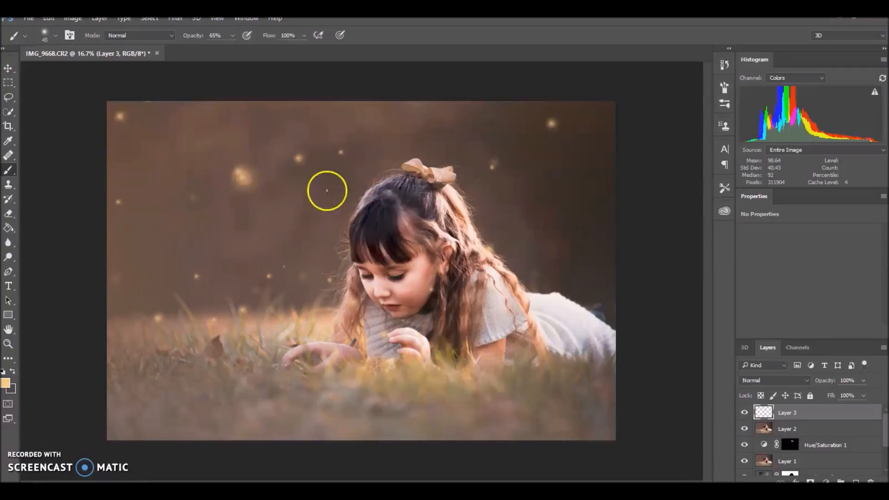
click(320, 171)
click(310, 106)
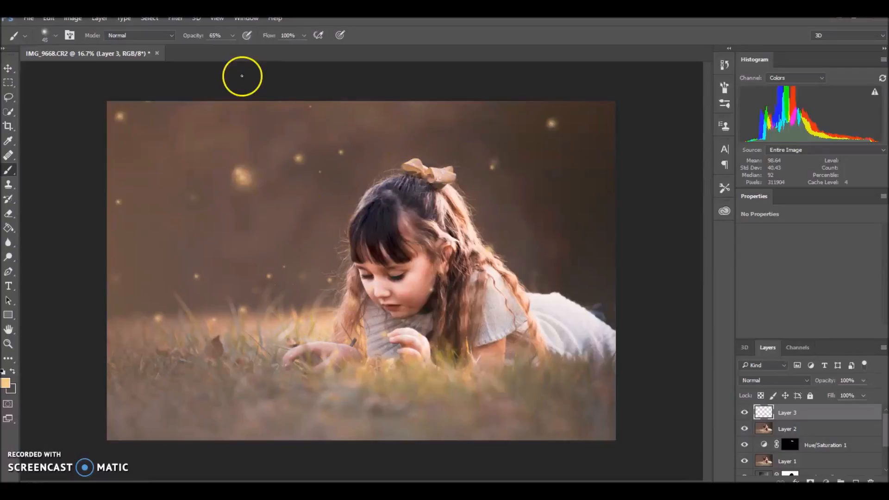
click(163, 103)
click(196, 177)
click(200, 199)
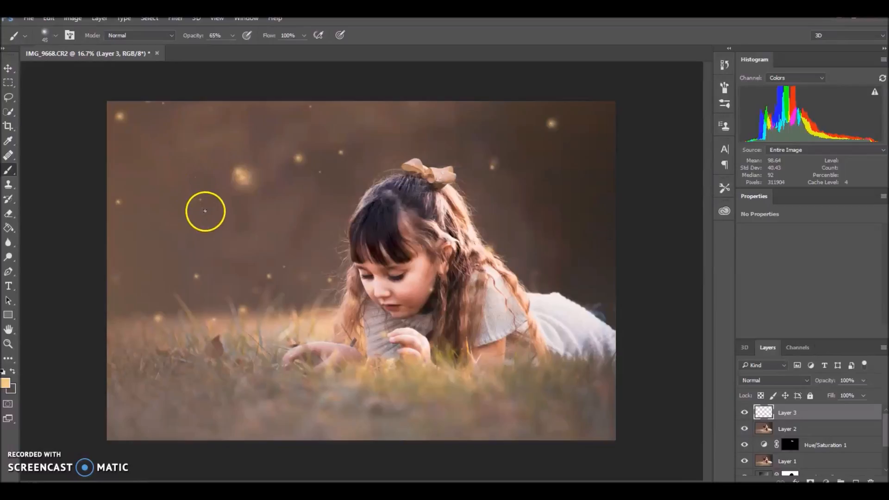
click(195, 223)
click(533, 265)
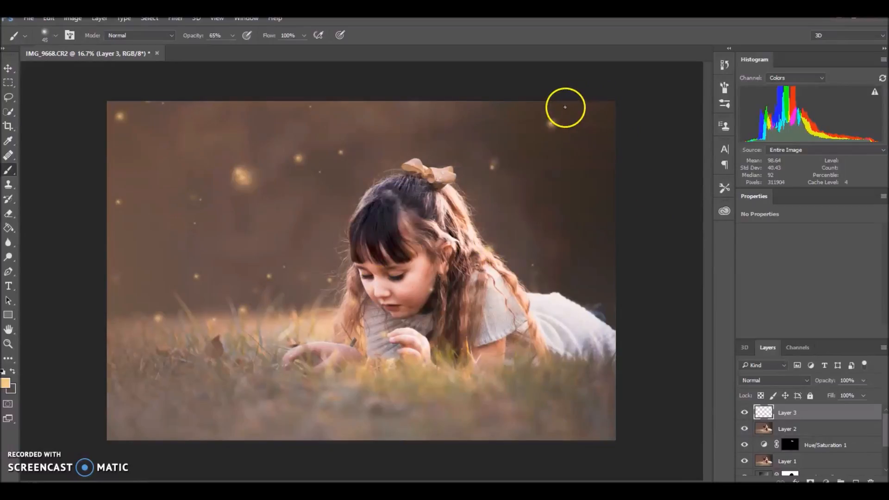
click(551, 105)
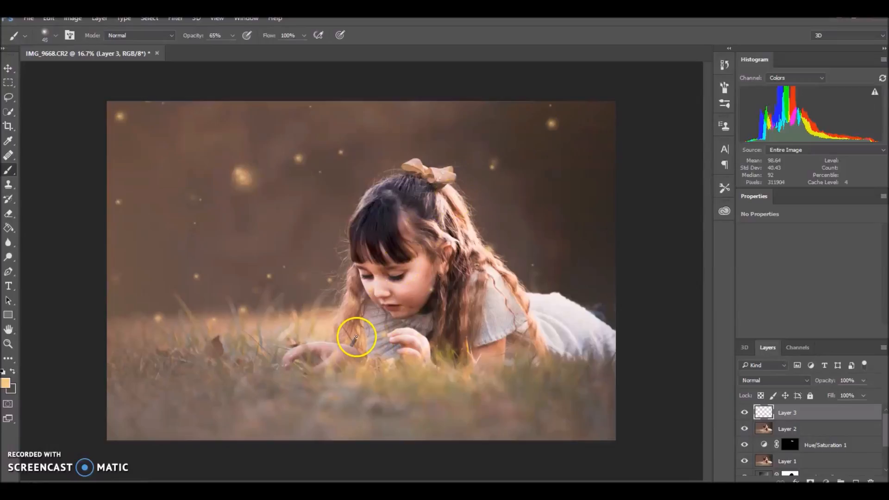
Dot tiny glow specks above the girl's raised hand and beside her chin, and reduce the brush opacity to 14%.
click(408, 330)
click(427, 310)
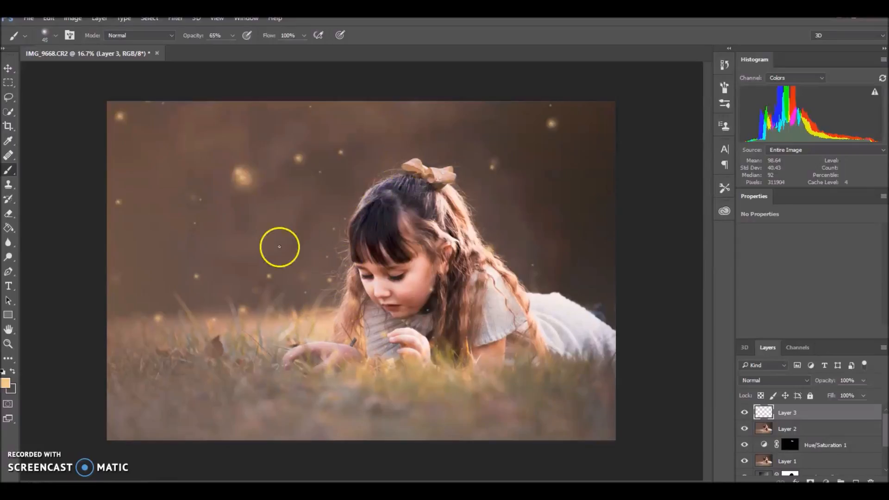
click(204, 49)
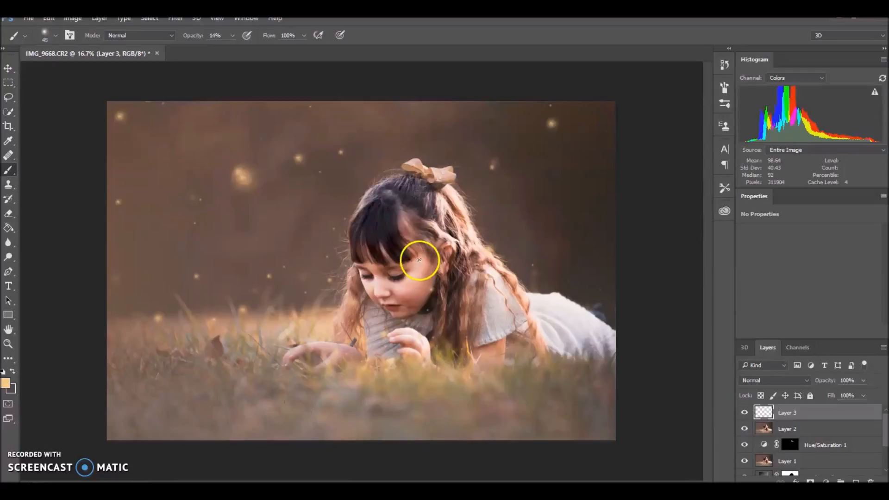
Compare the portrait with and without the glow spots by toggling the visibility of Layer 3.
click(745, 413)
click(744, 412)
click(744, 412)
click(745, 412)
click(744, 413)
click(745, 413)
click(745, 412)
click(744, 412)
click(744, 412)
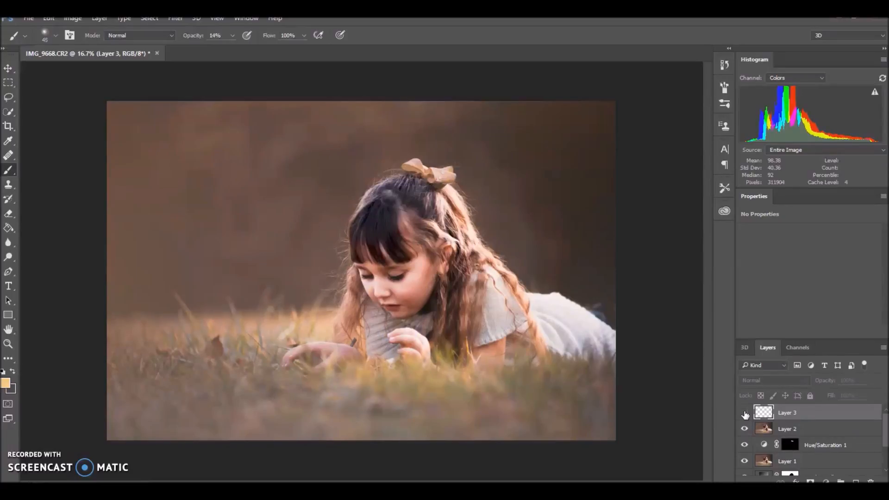
click(745, 412)
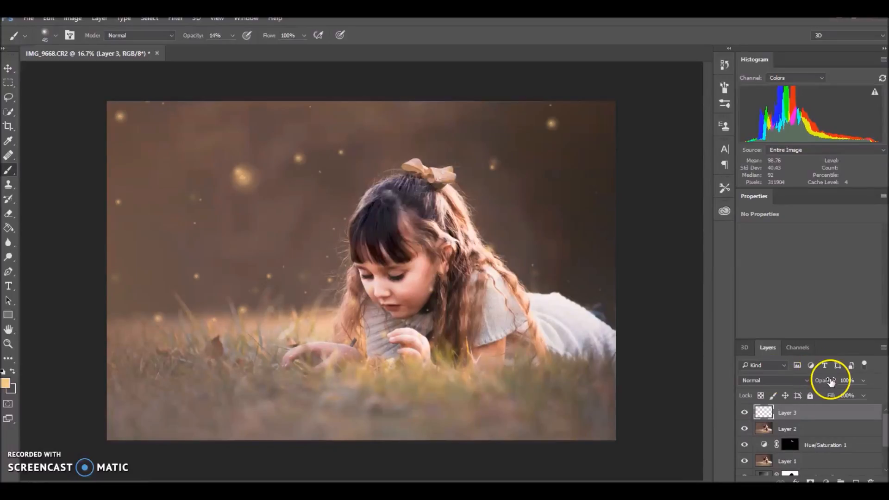
Set the fill of the glow spots layer to 75% and stamp all visible layers into a new merged layer on top.
click(863, 396)
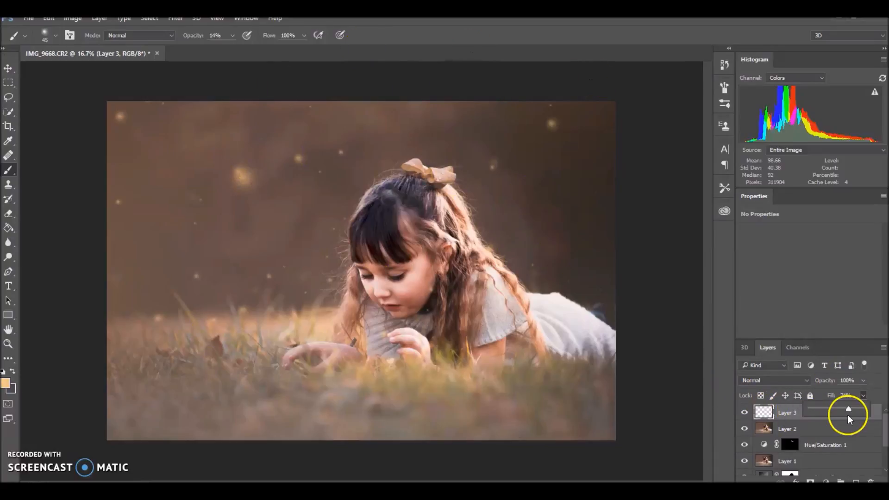
drag(849, 410, 877, 410)
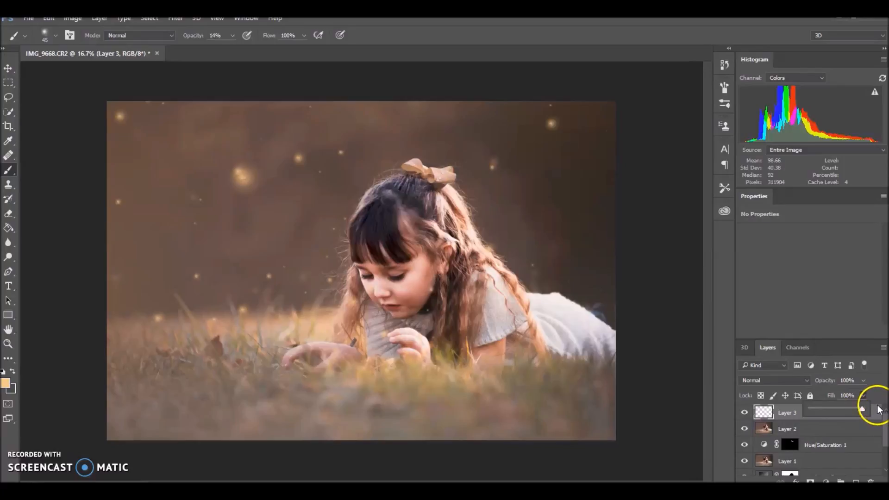
drag(845, 405, 839, 405)
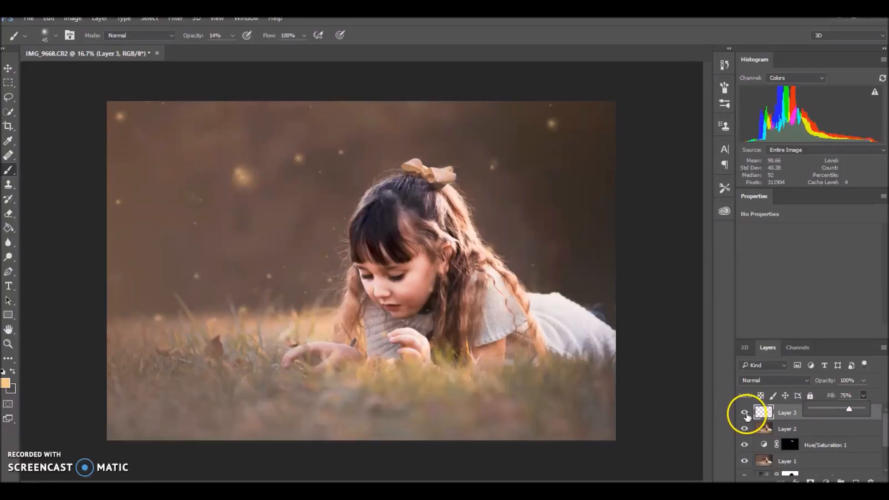
click(744, 413)
click(744, 413)
click(745, 412)
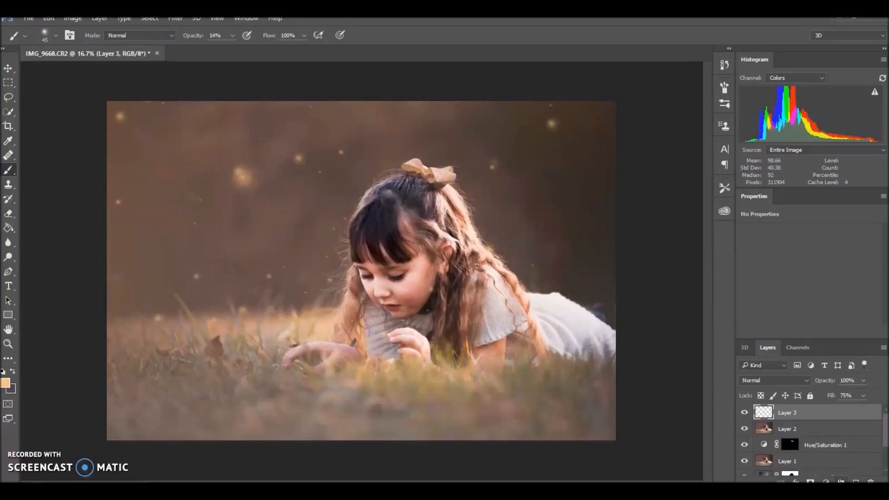
key(ctrl+shift+alt+e)
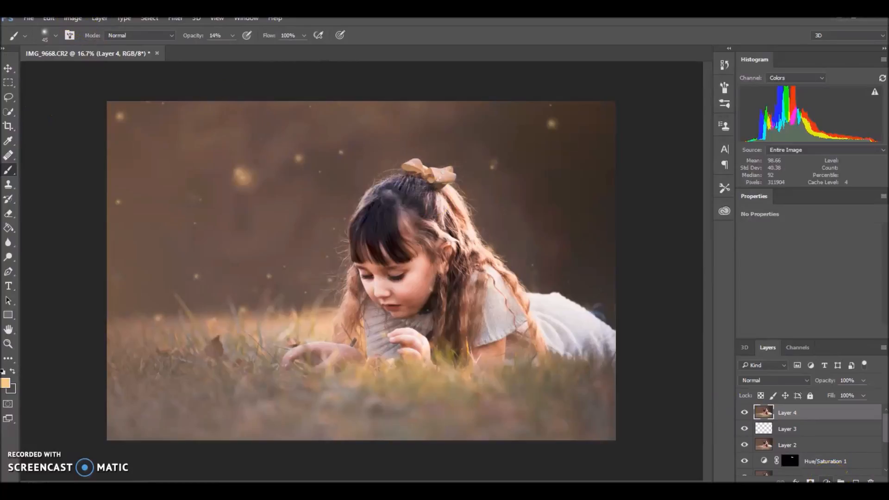
Start a Color Balance adjustment on the merged layer and set the shadows to -6 cyan-red, -3 magenta-green and +12 yellow-blue.
click(826, 482)
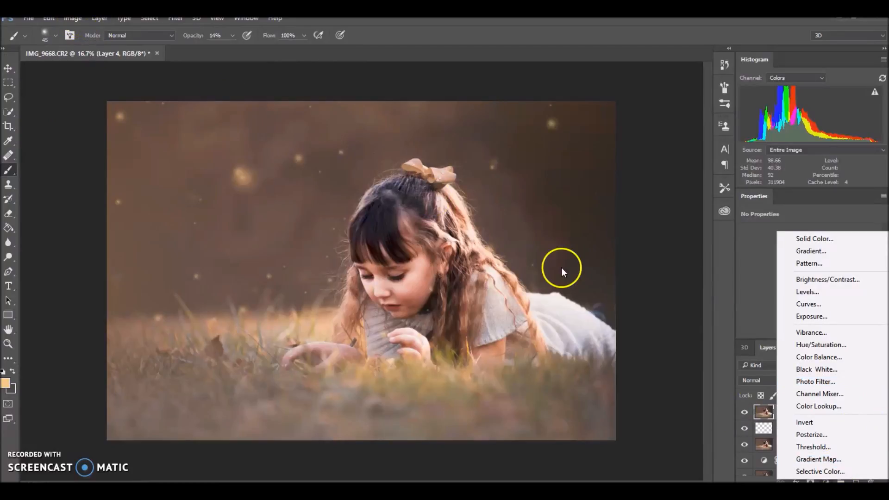
click(60, 131)
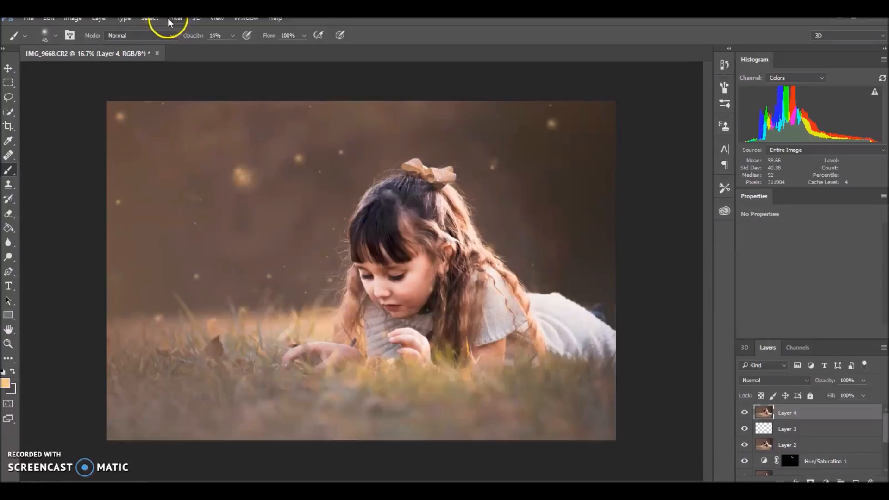
click(74, 18)
mouse_move(89, 46)
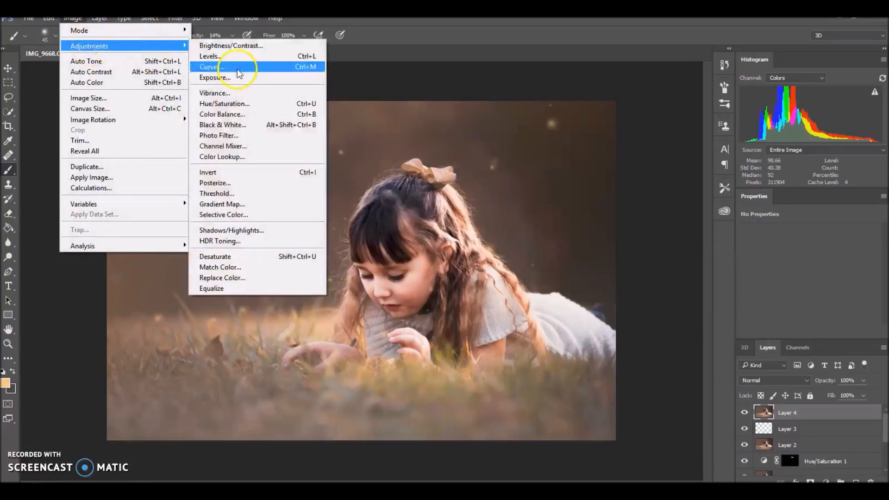
click(222, 114)
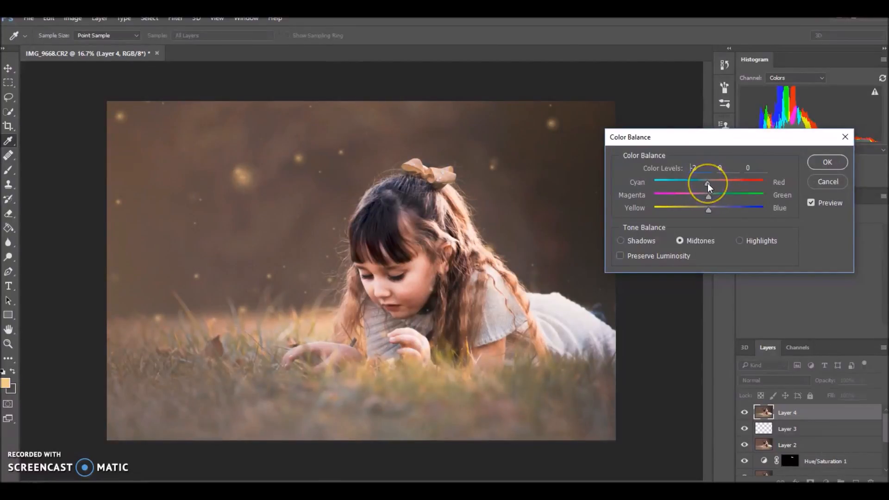
mouse_move(709, 184)
mouse_down()
mouse_move(646, 236)
mouse_move(717, 204)
mouse_move(708, 193)
mouse_up()
click(707, 192)
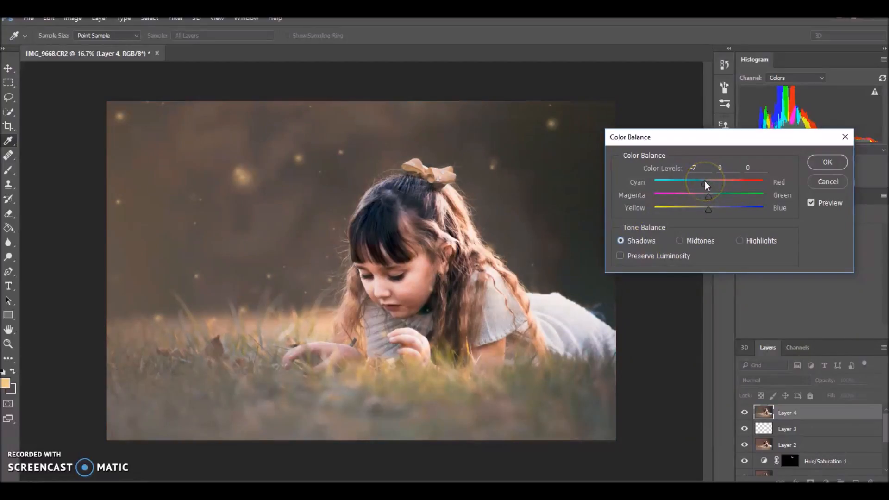
drag(704, 182, 715, 207)
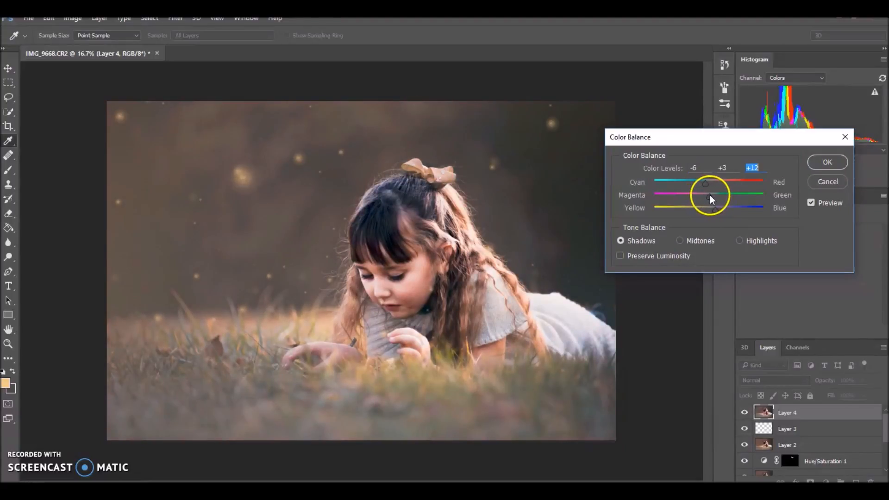
click(707, 196)
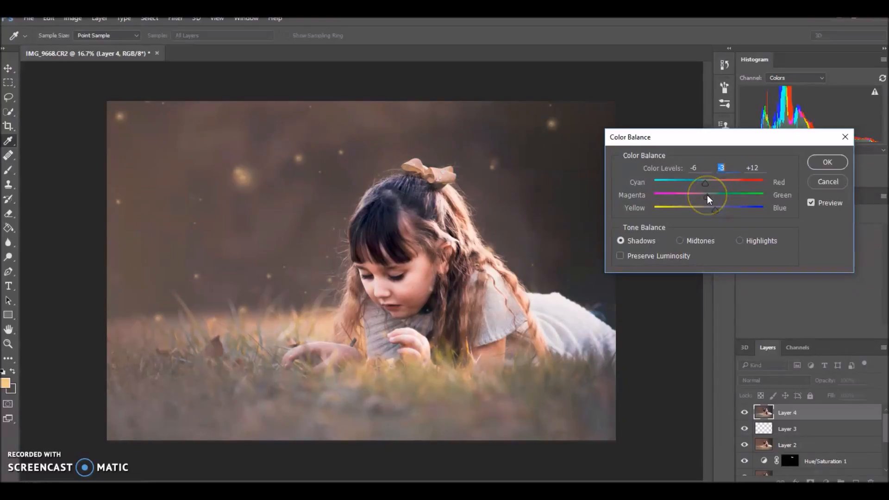
Set the Color Balance midtones to +4 cyan-red, +4 magenta-green and -7 yellow-blue.
click(685, 238)
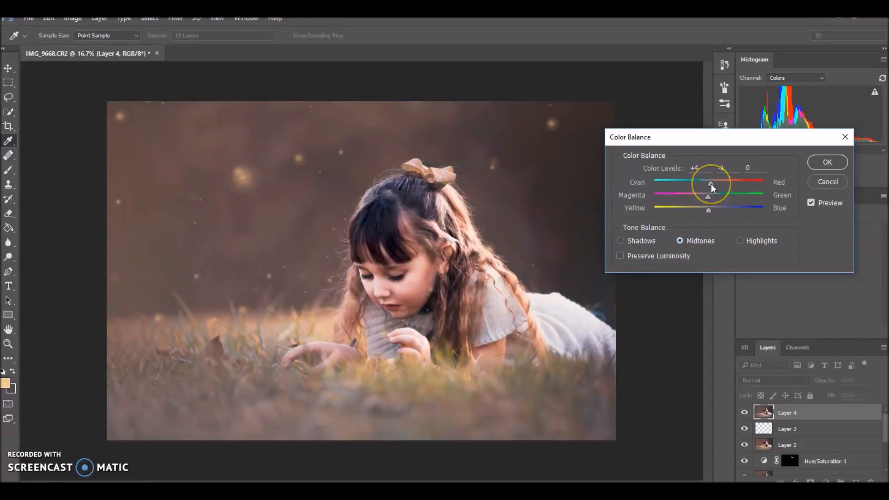
click(711, 184)
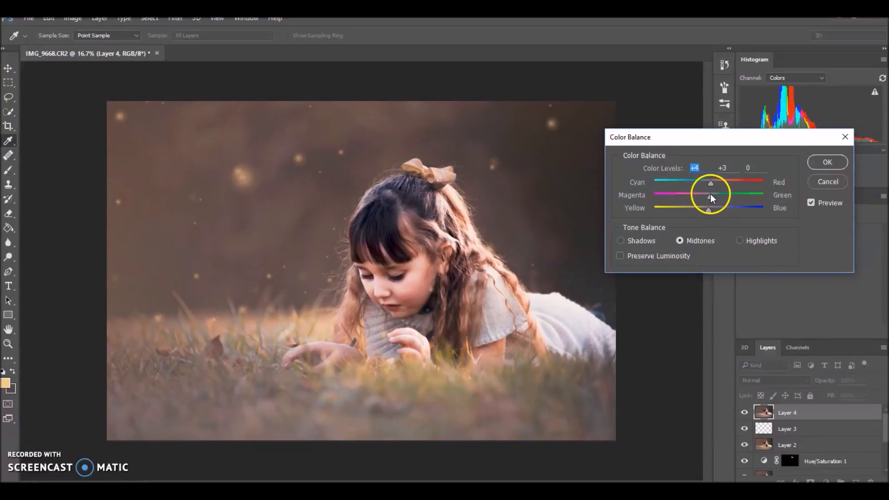
drag(712, 198, 706, 211)
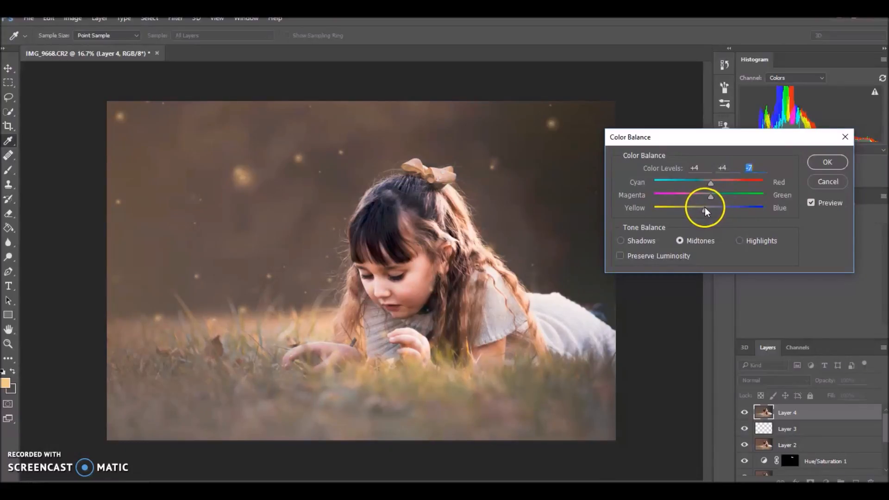
Set the Color Balance highlights to +2 cyan-red, -3 magenta-green and +4 yellow-blue.
click(740, 240)
drag(709, 211, 711, 209)
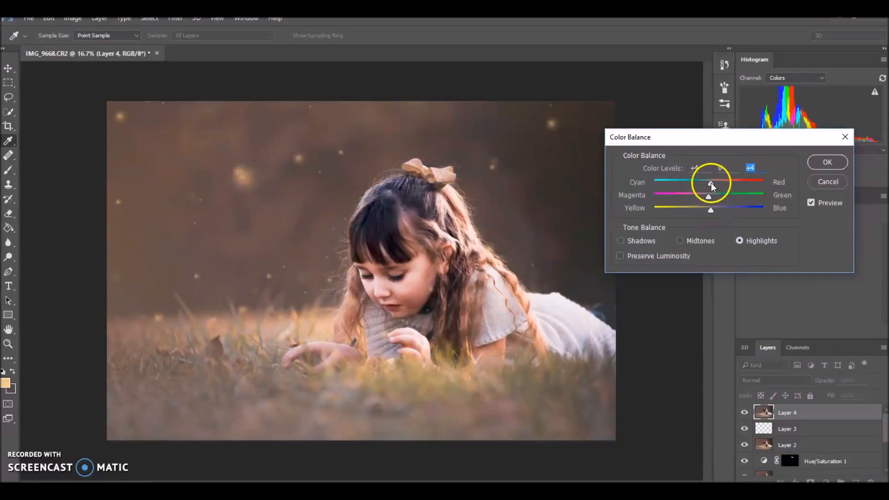
drag(710, 184, 707, 196)
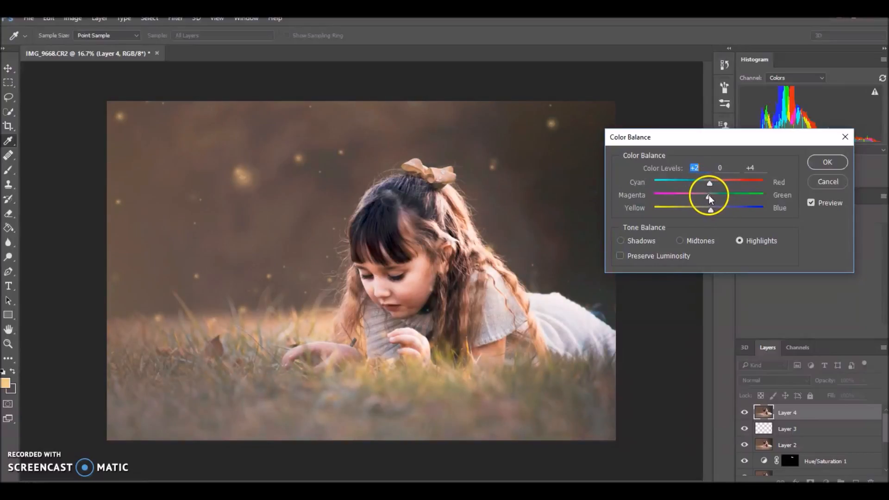
drag(707, 196, 707, 197)
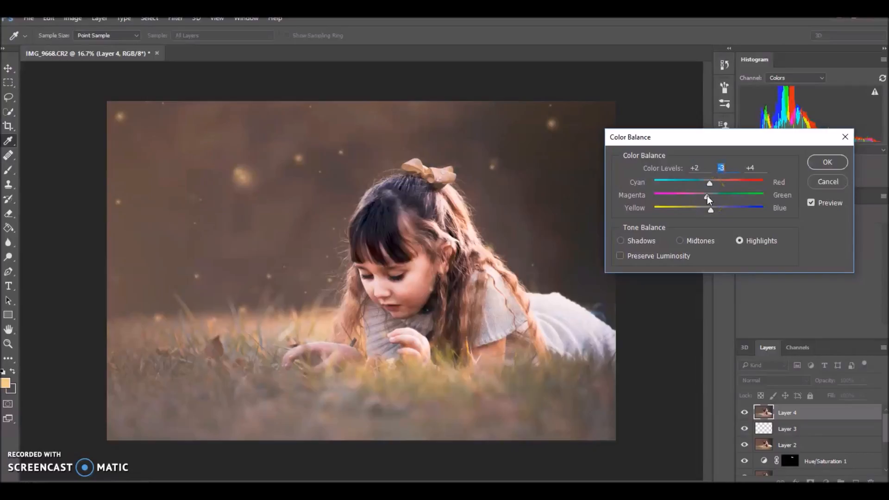
Fine-tune the shadows' cyan-red level to -5 and apply the Color Balance adjustment.
click(633, 237)
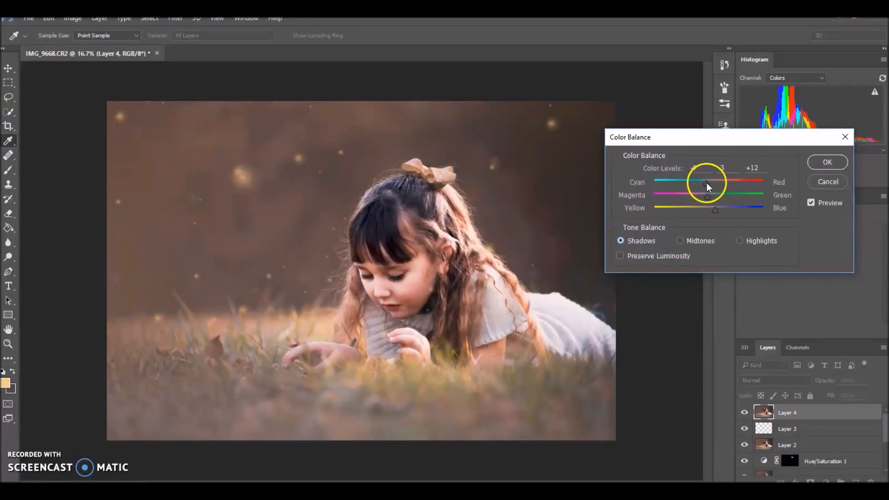
drag(705, 182, 706, 182)
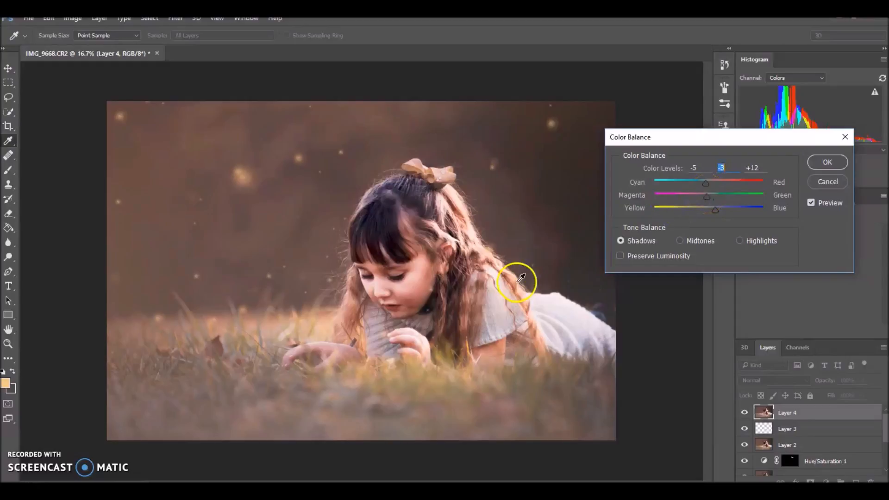
click(823, 161)
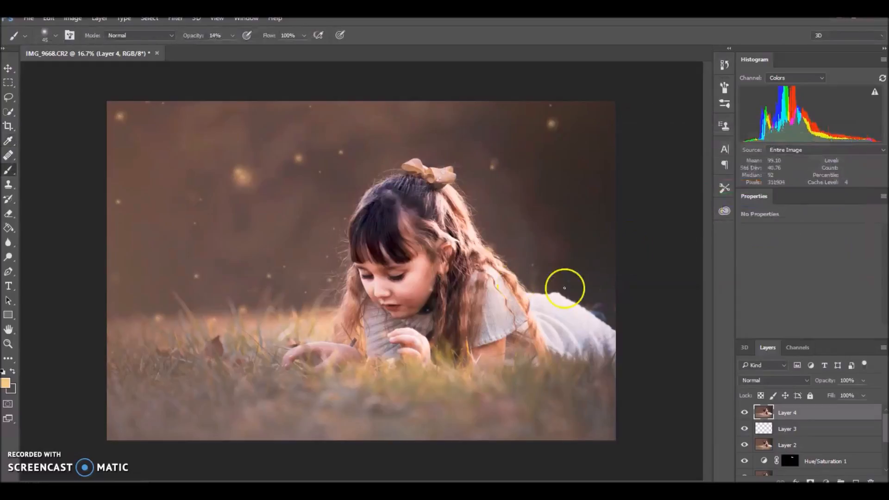
Compare the portrait with and without the color balance by toggling the visibility of Layer 4.
click(744, 413)
click(744, 412)
click(744, 413)
click(745, 413)
Apply a Levels adjustment to Layer 4, brightening the midtones to about 1.10 and raising the black input point slightly to deepen the shadows.
click(72, 19)
mouse_move(178, 50)
click(211, 56)
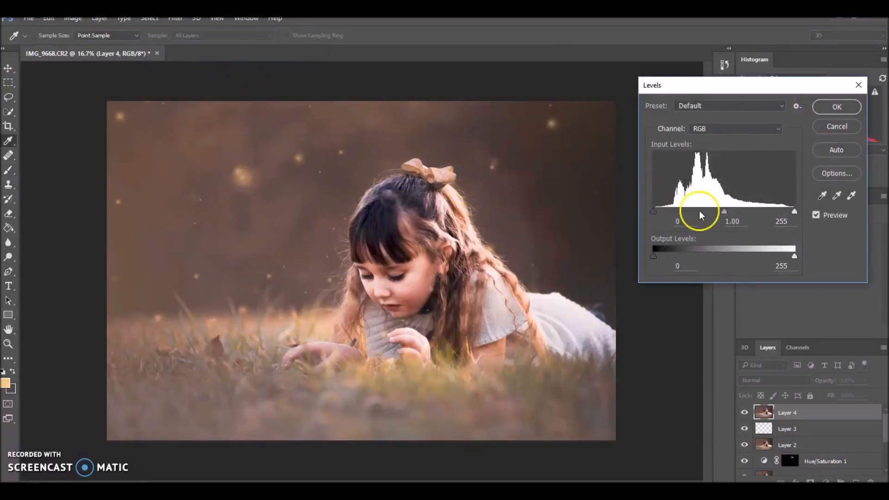
drag(724, 211, 719, 212)
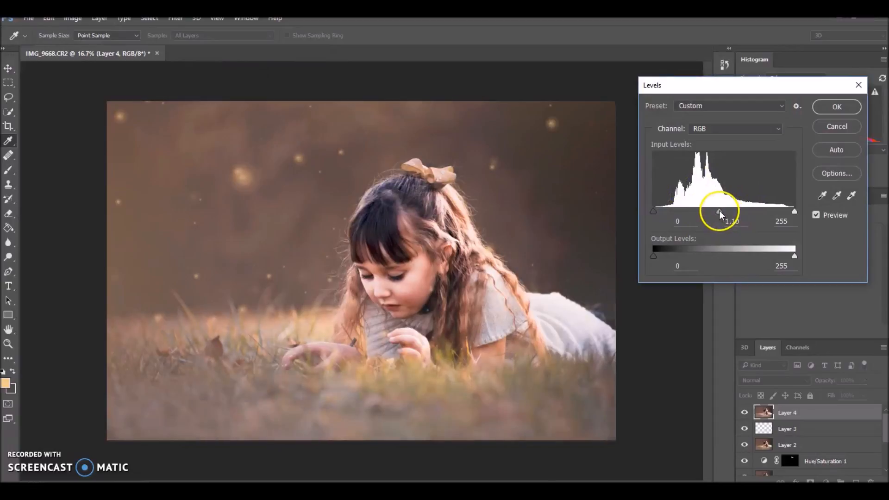
drag(653, 211, 665, 209)
click(663, 209)
click(823, 107)
key(b)
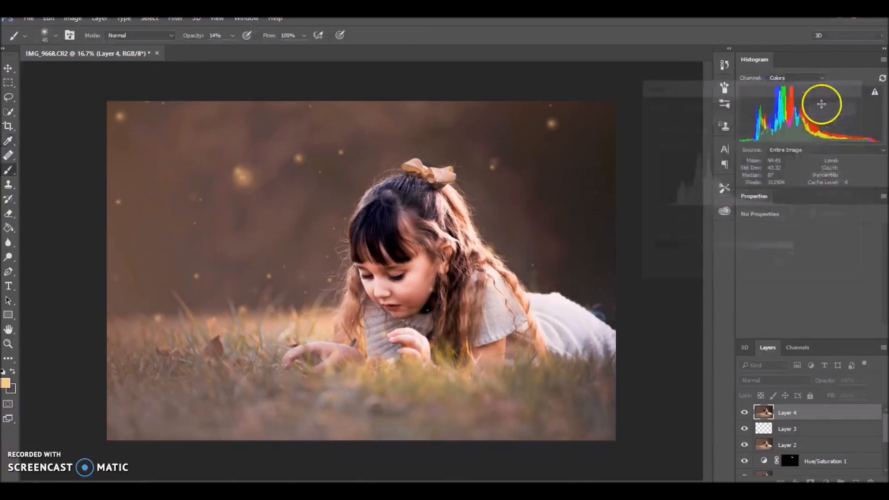